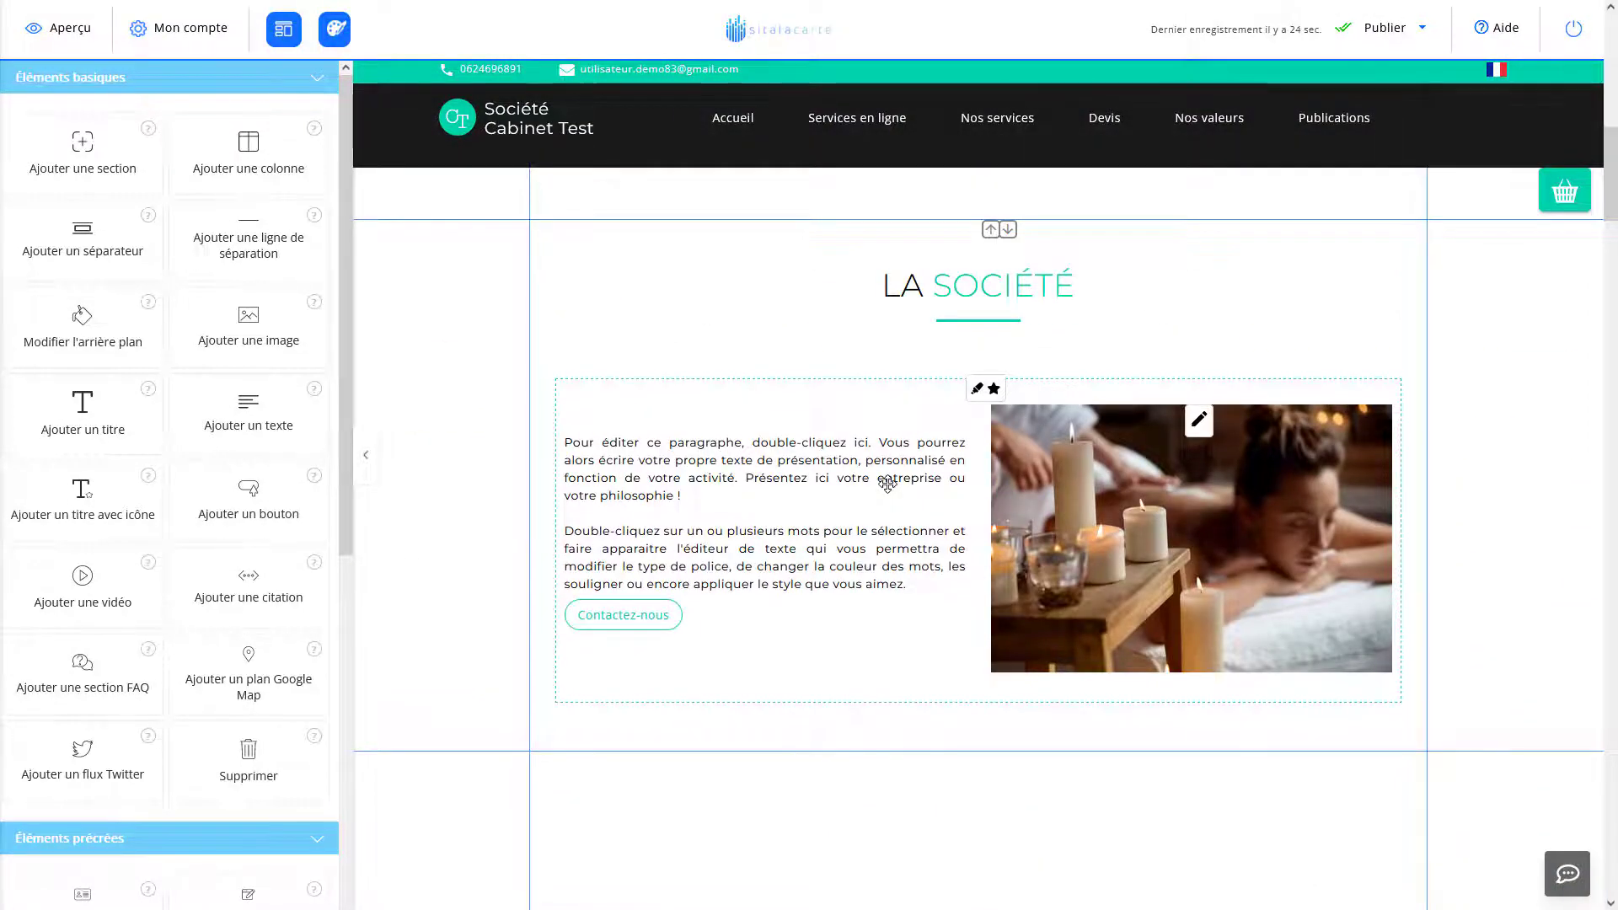
# Look through the page's sections from La Société down to Services en ligne and back to Fonctionnalités
pyautogui.scroll(-4, 887, 483)
pyautogui.scroll(-3, 546, 483)
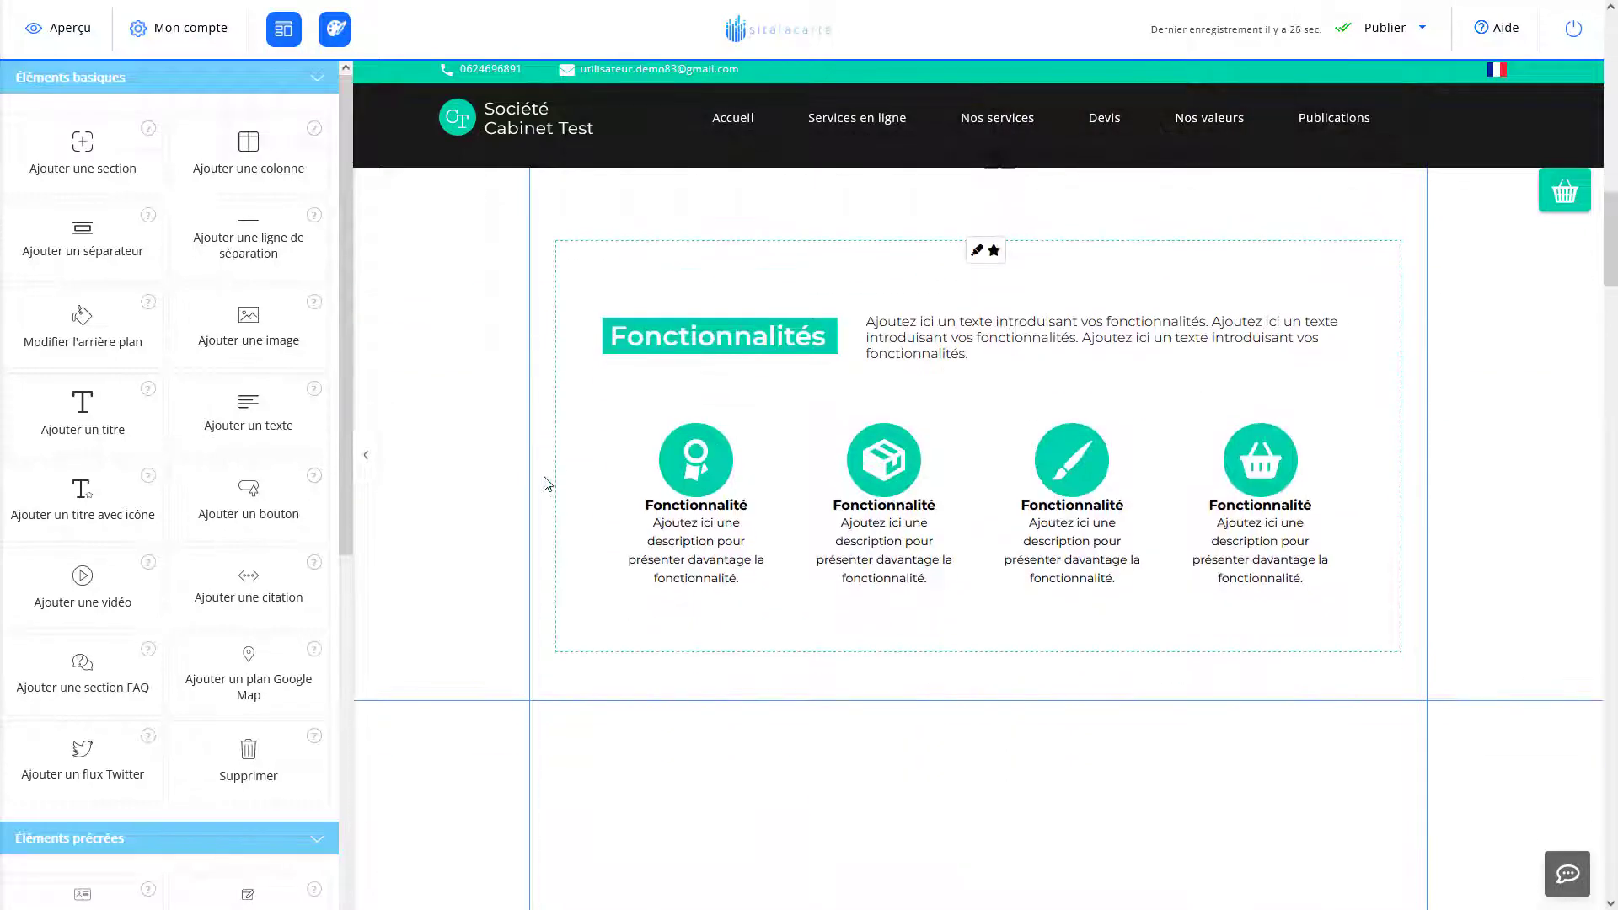
pyautogui.scroll(-2, 444, 480)
pyautogui.scroll(-2, 466, 483)
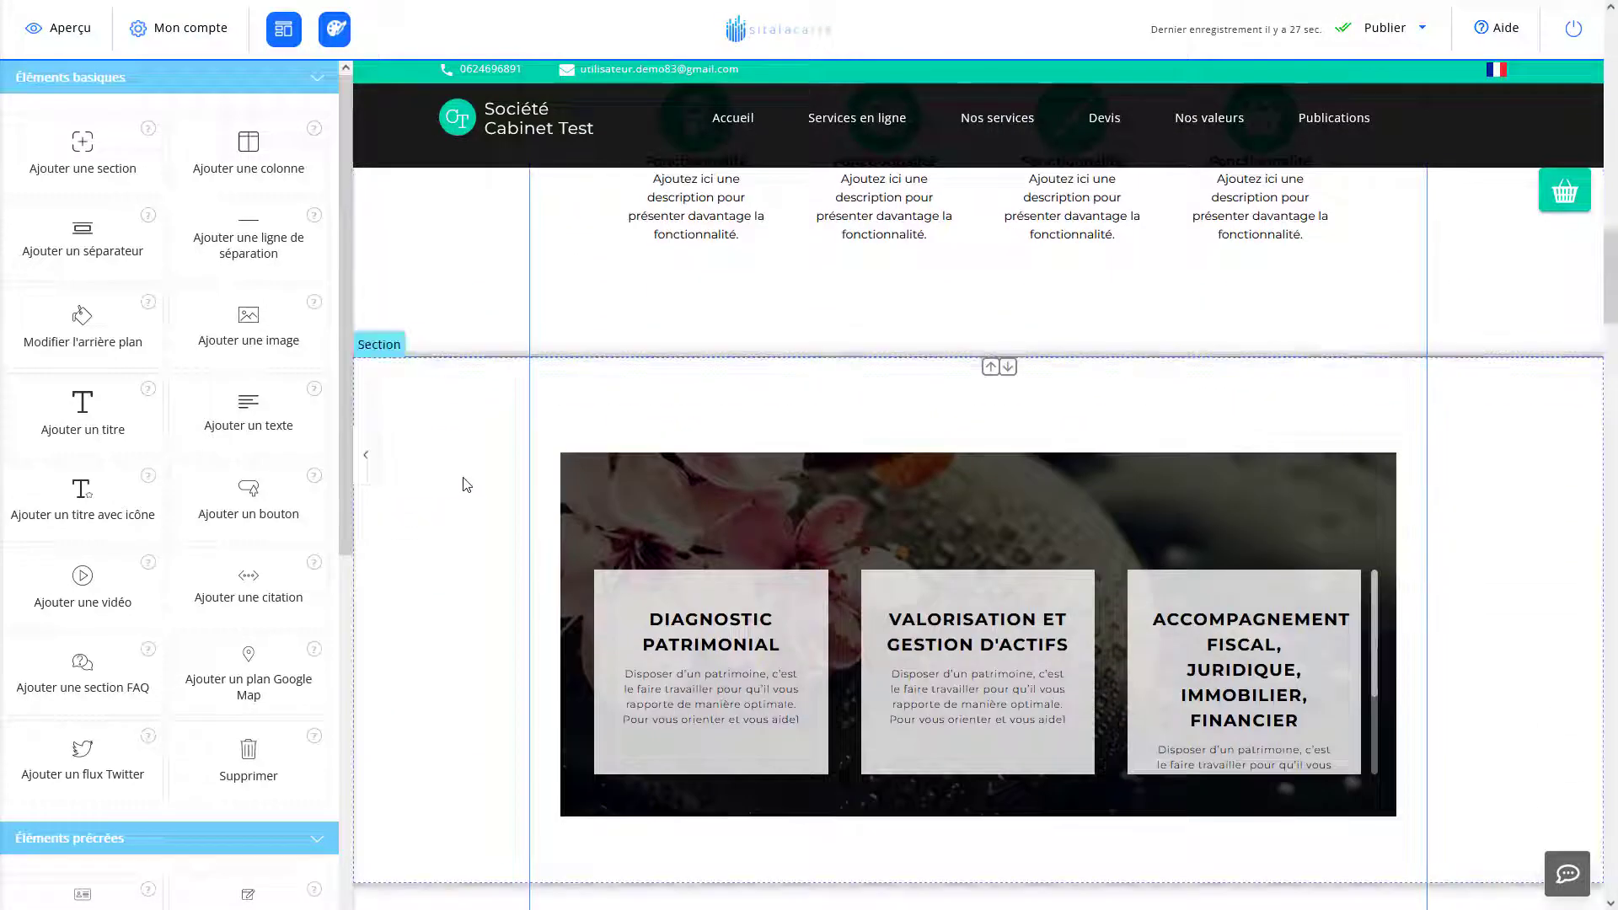
pyautogui.scroll(-3, 466, 484)
pyautogui.scroll(-2, 462, 484)
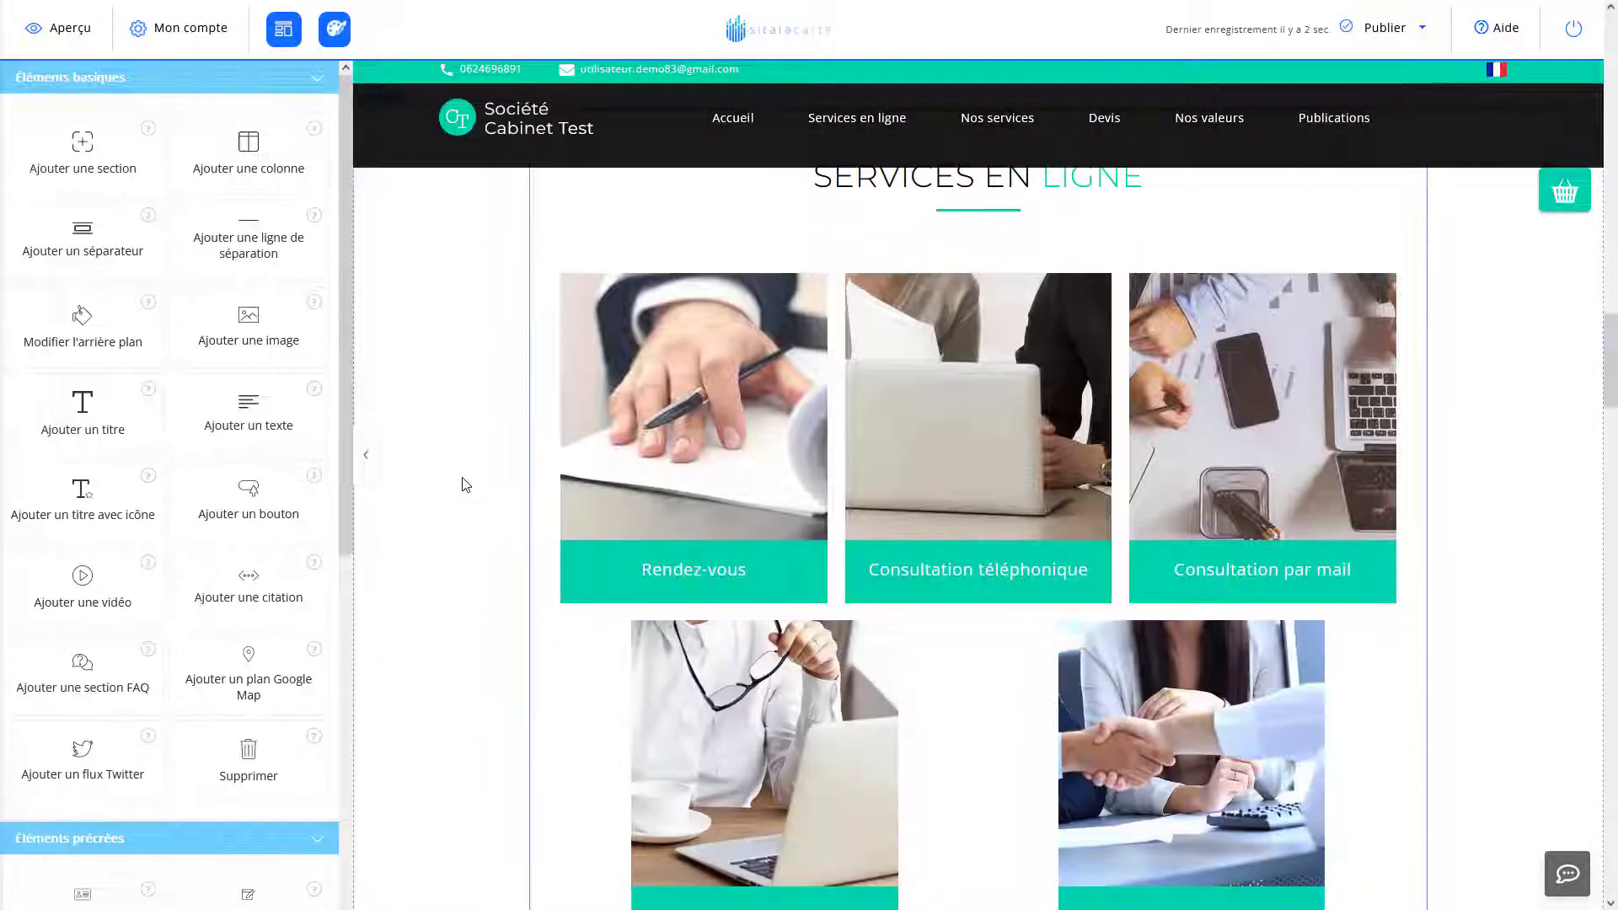
pyautogui.scroll(9, 462, 485)
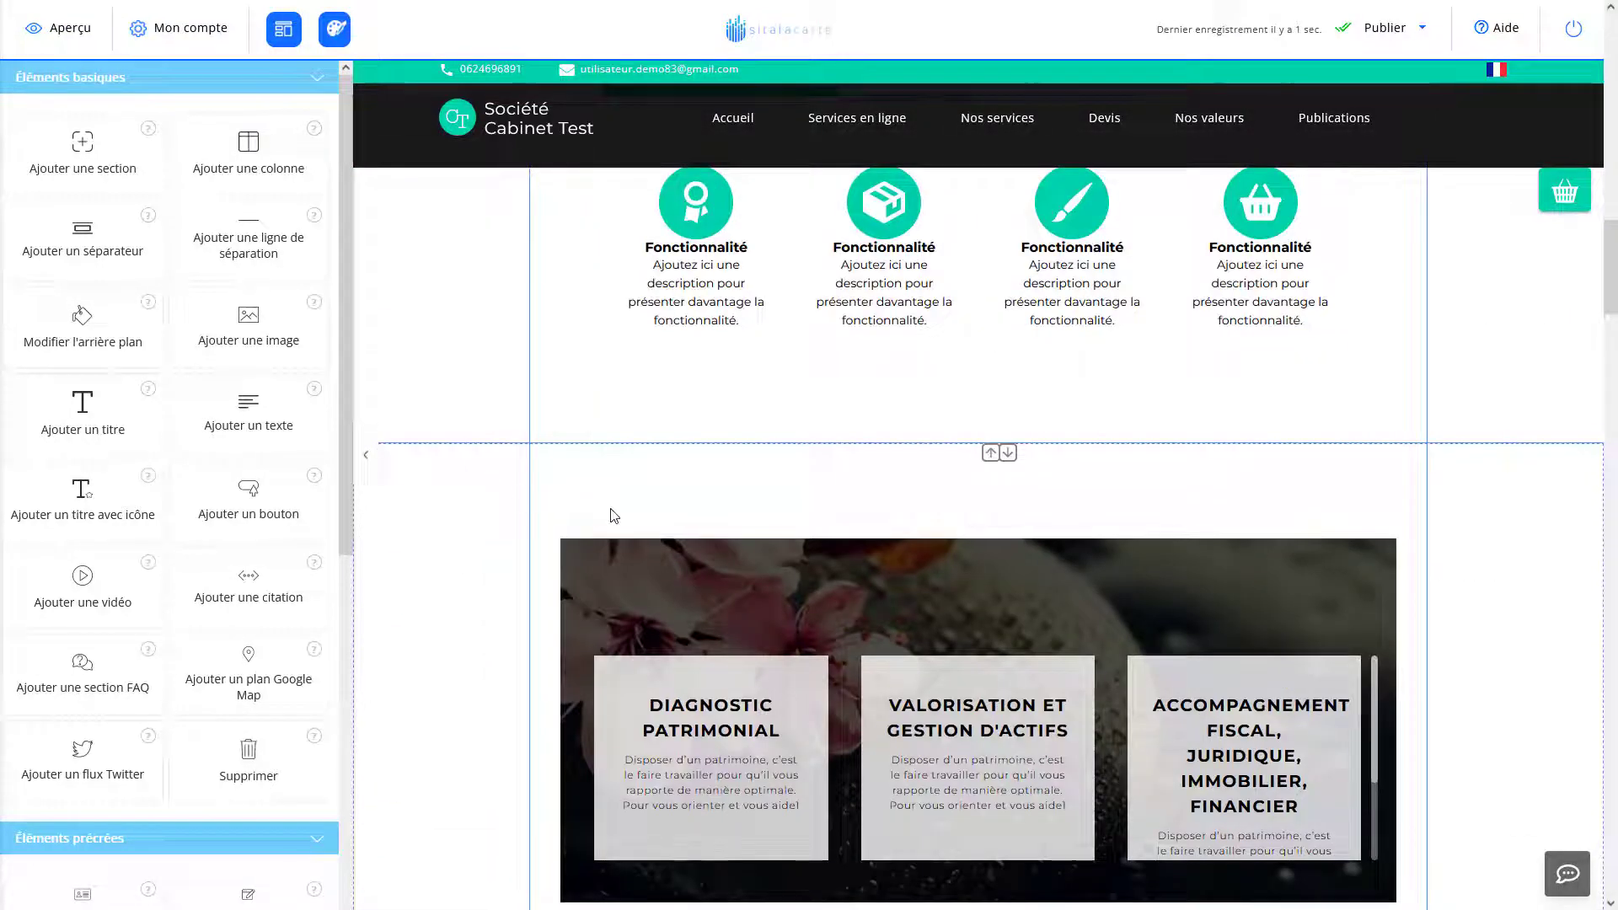
pyautogui.scroll(6, 590, 515)
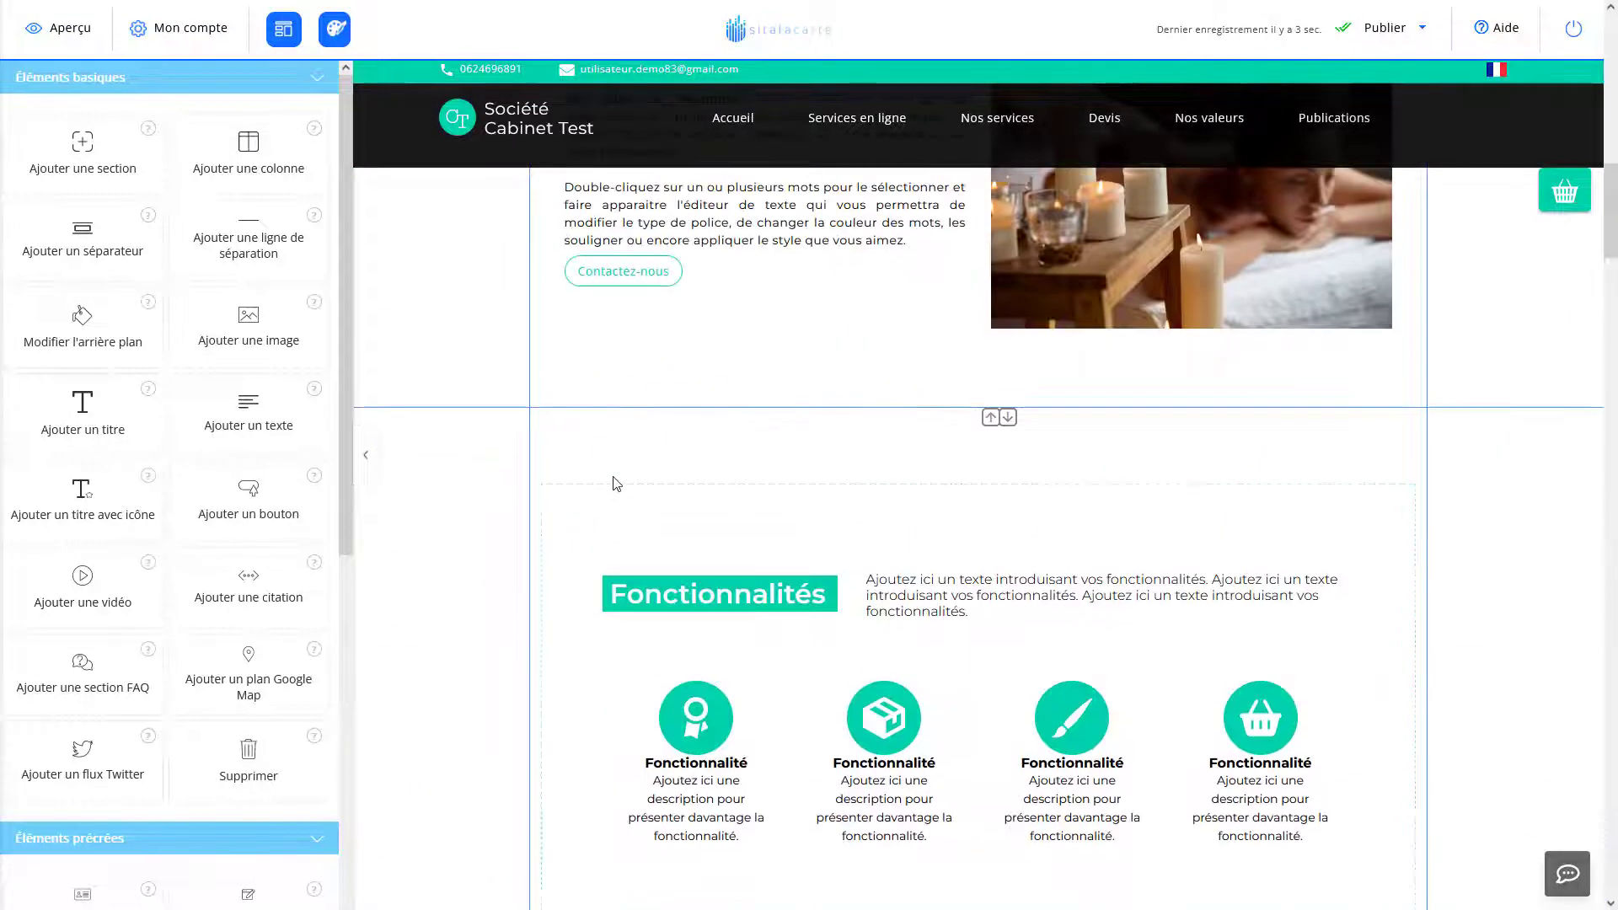
# Select the column around the Fonctionnalités content and the block inside it to examine how they are nested
pyautogui.click(593, 503)
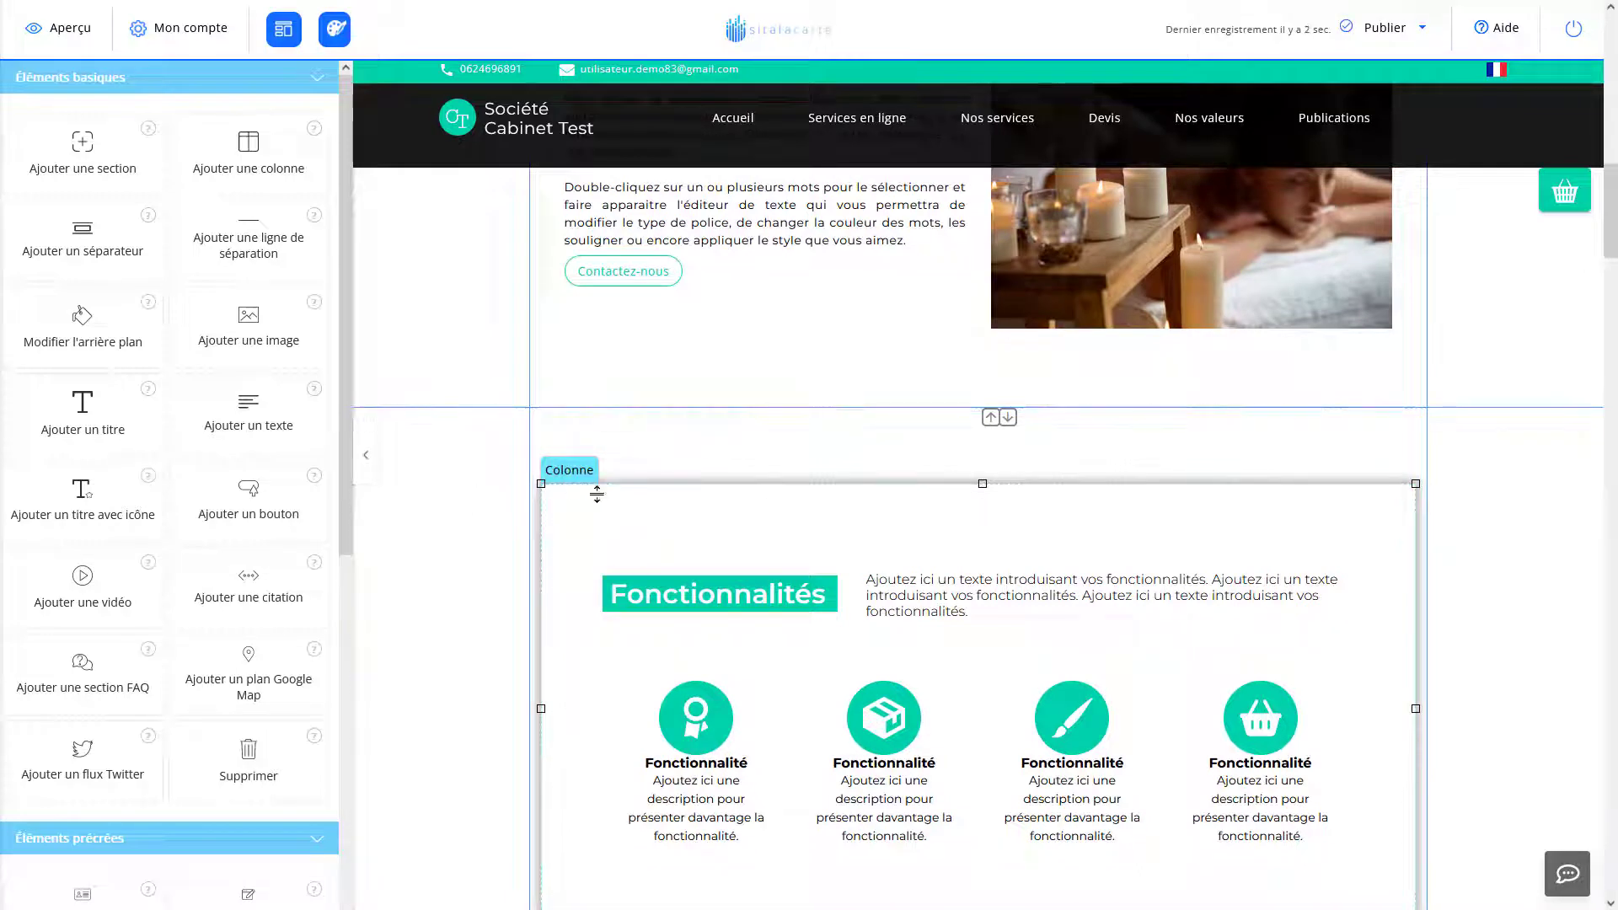
pyautogui.click(625, 535)
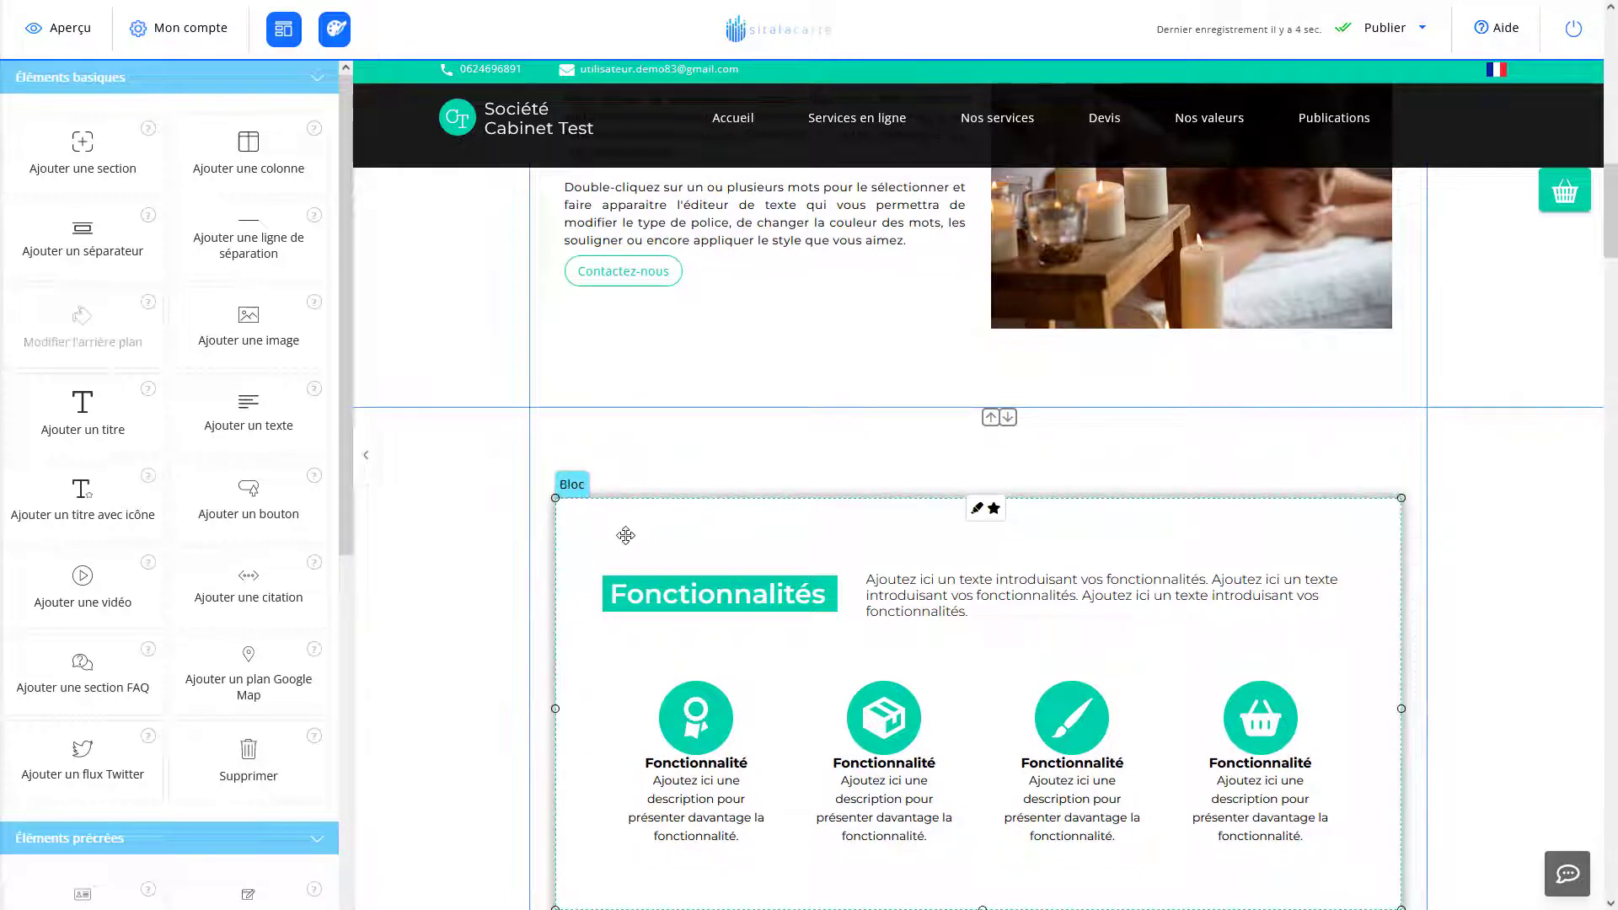
pyautogui.scroll(1, 625, 533)
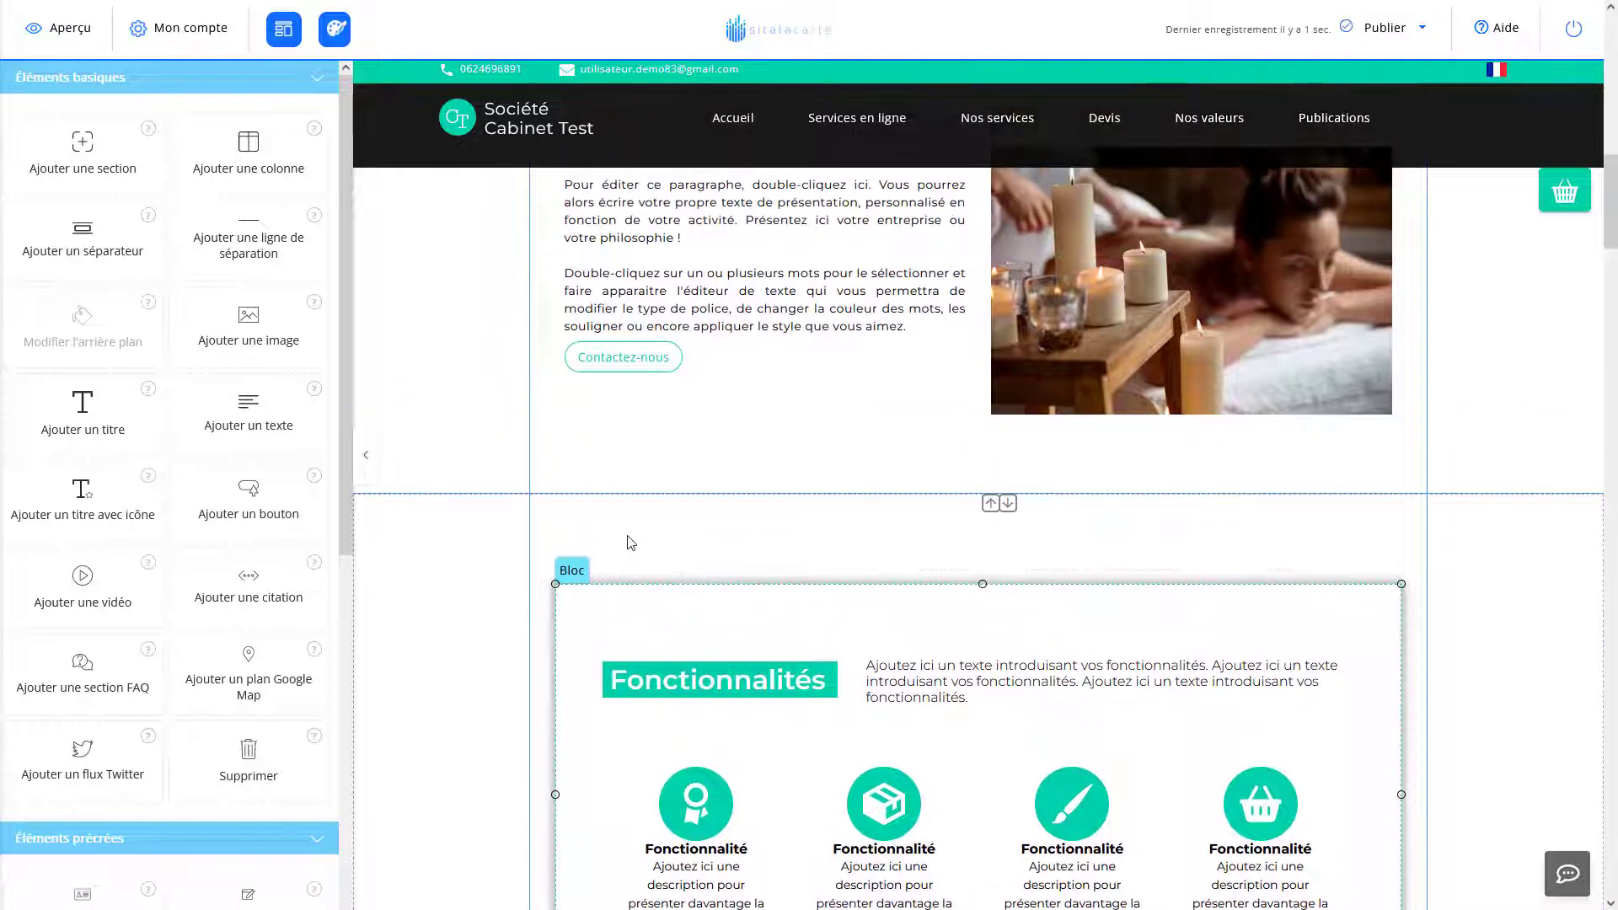
pyautogui.scroll(2, 755, 447)
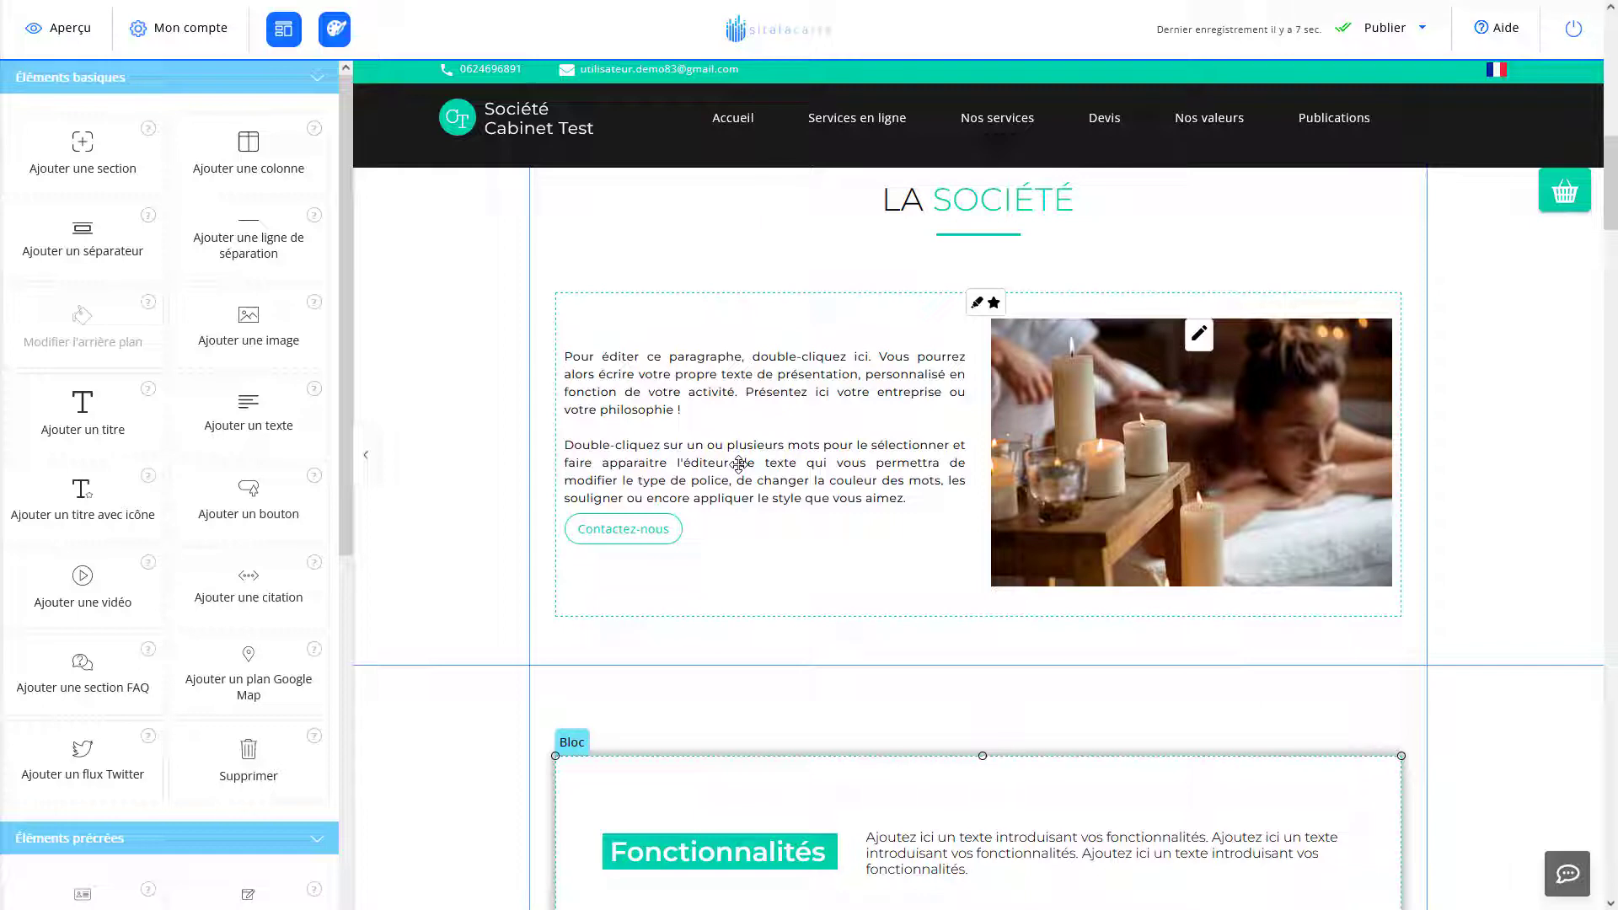
pyautogui.scroll(-2, 737, 463)
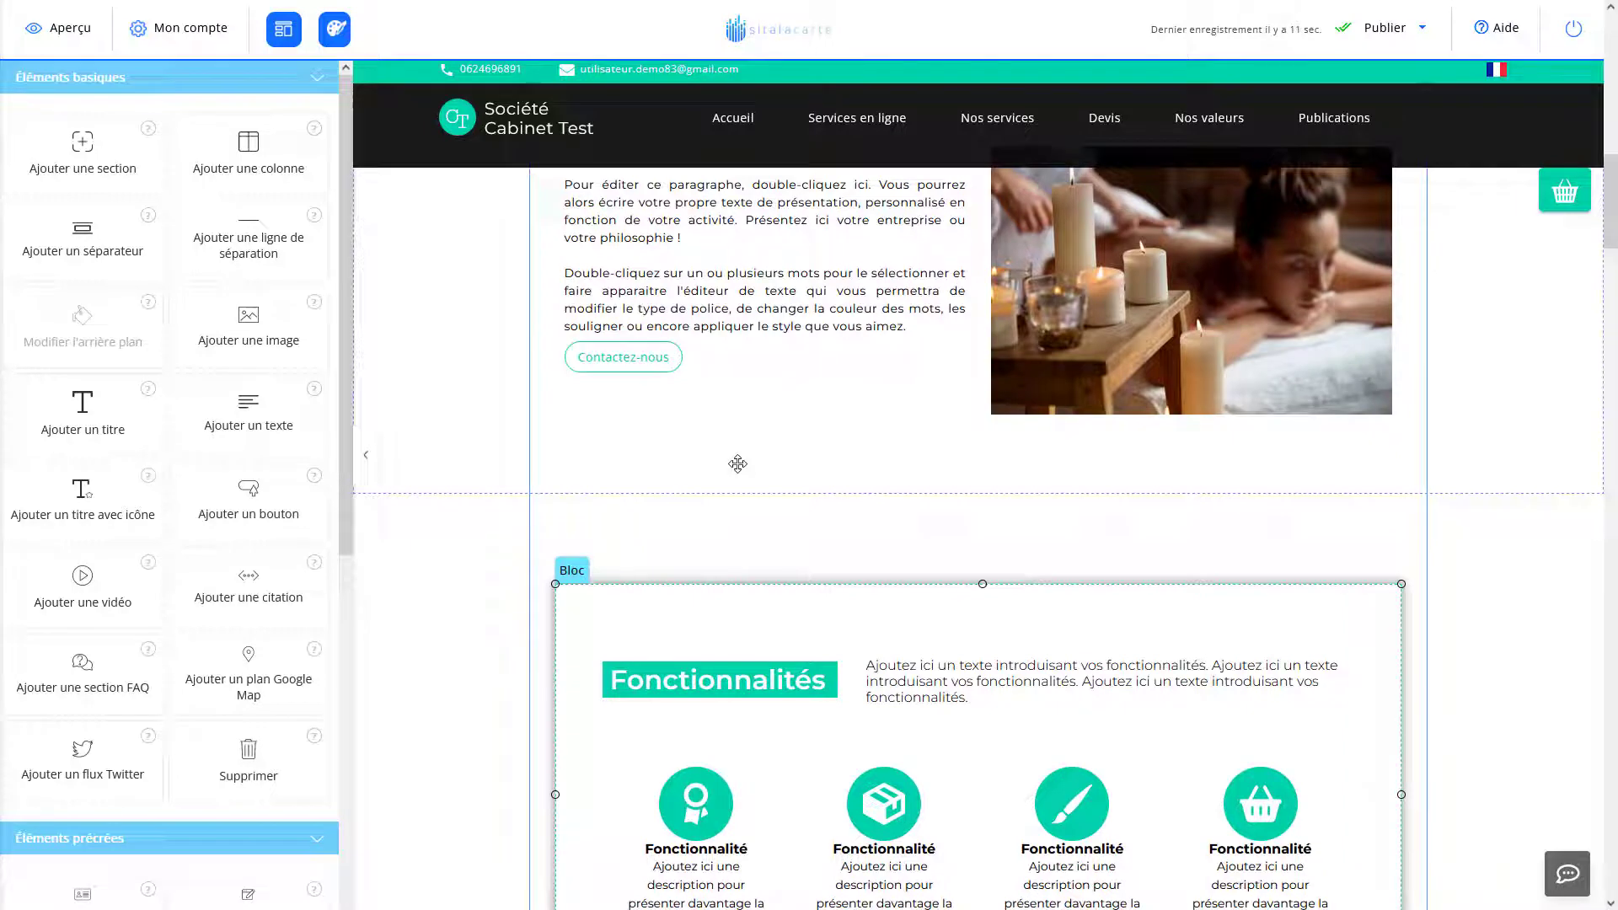
# Inspect the brand logos section by selecting its column and the block that holds the logos
pyautogui.scroll(9, 737, 463)
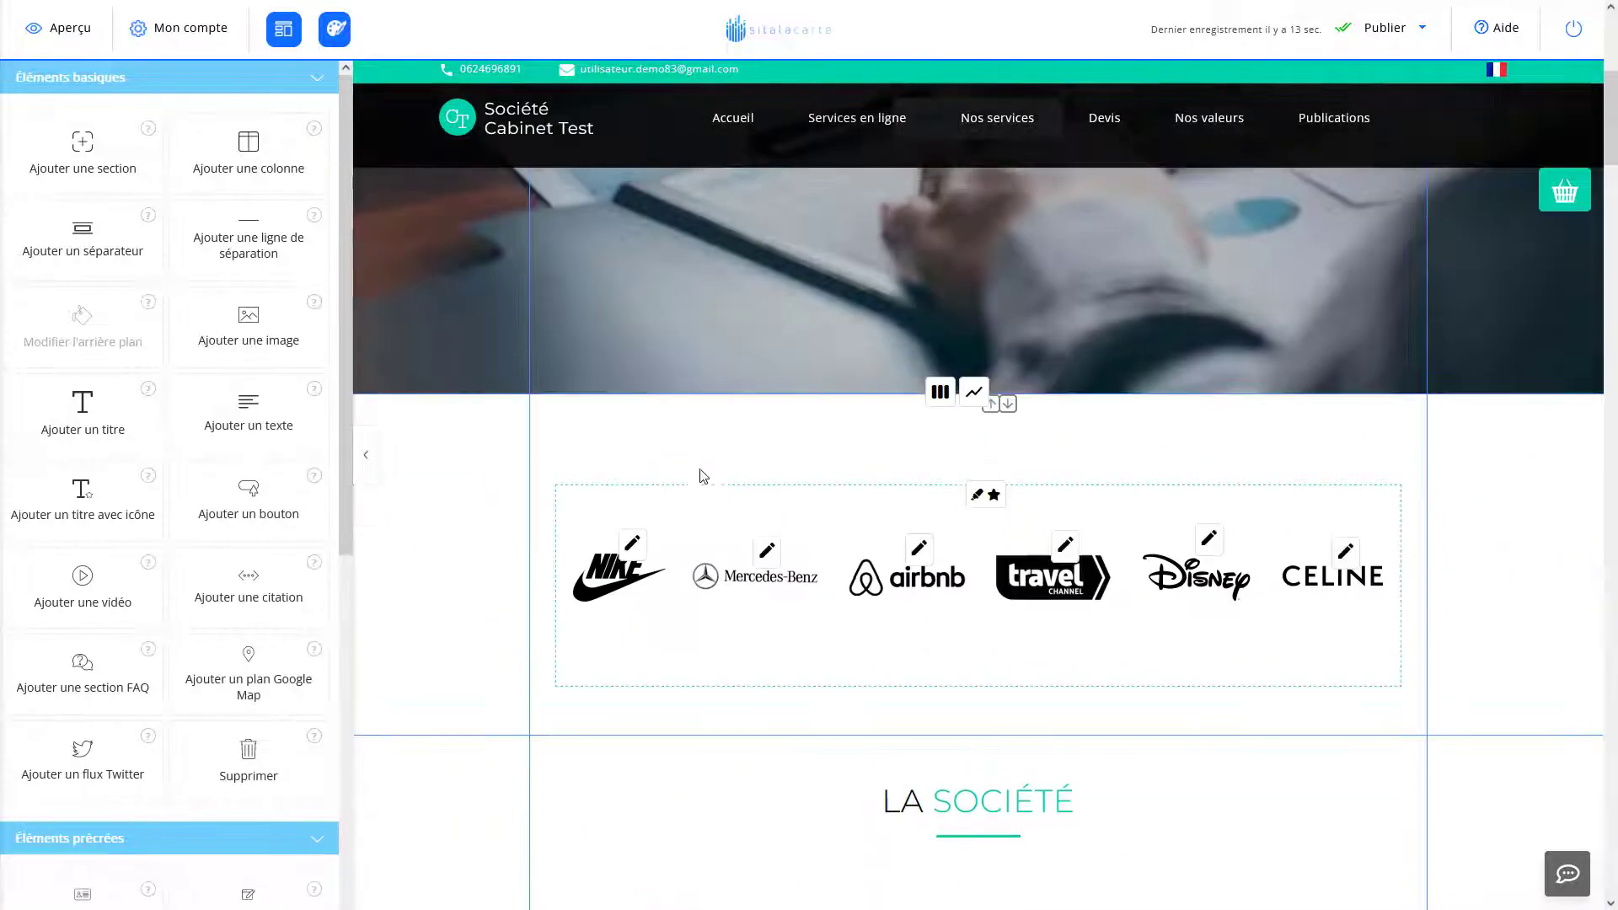
pyautogui.click(736, 479)
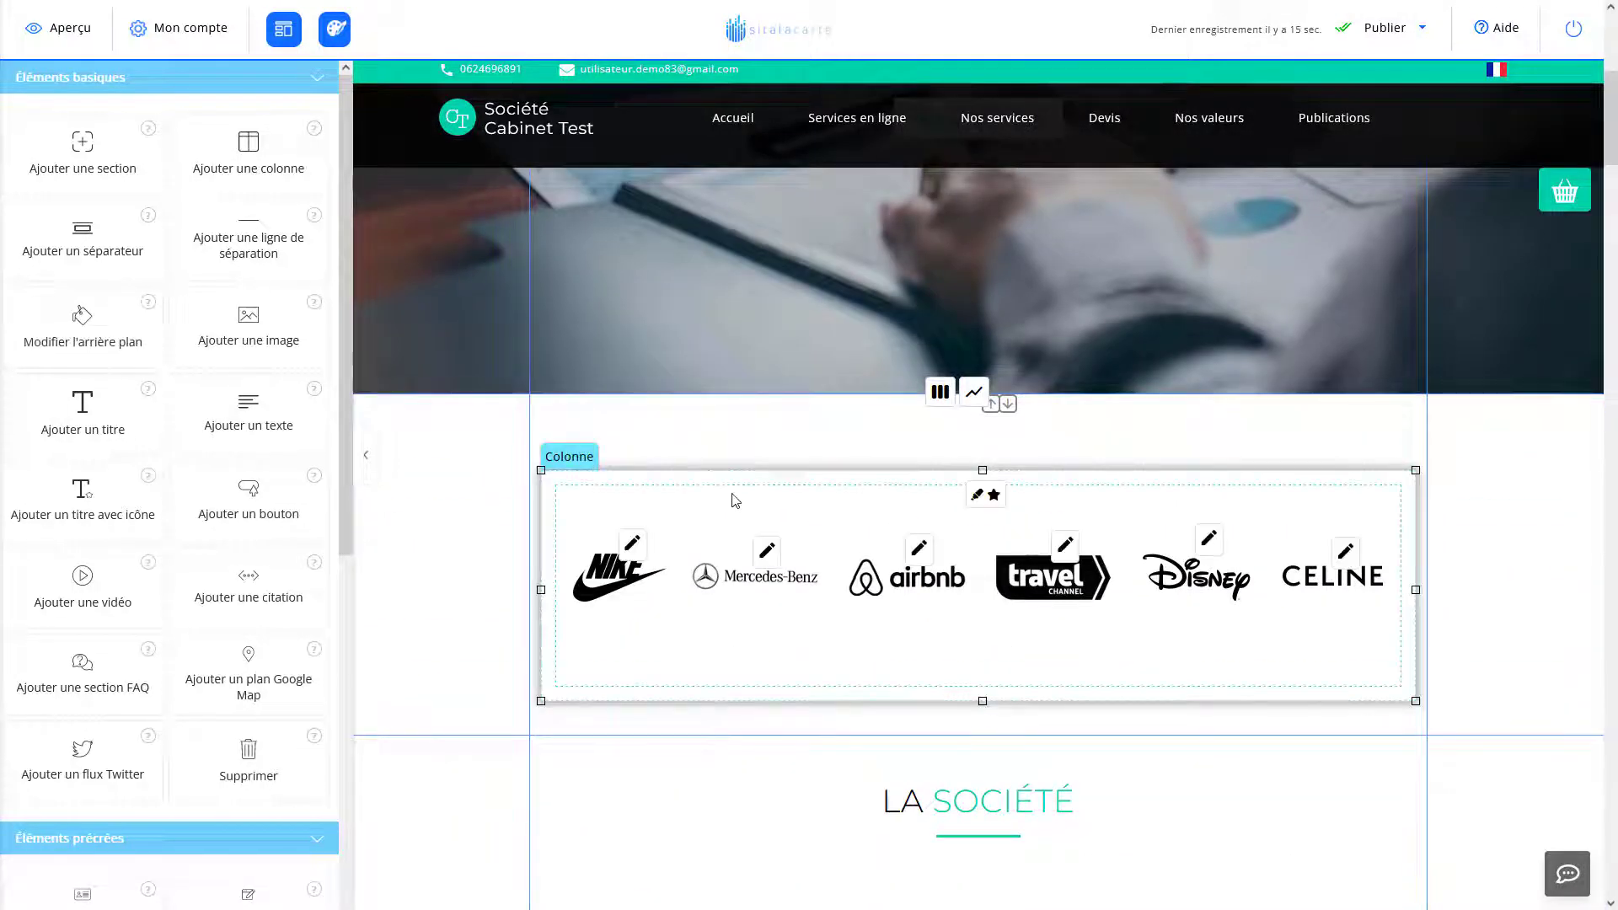
pyautogui.scroll(-3, 730, 476)
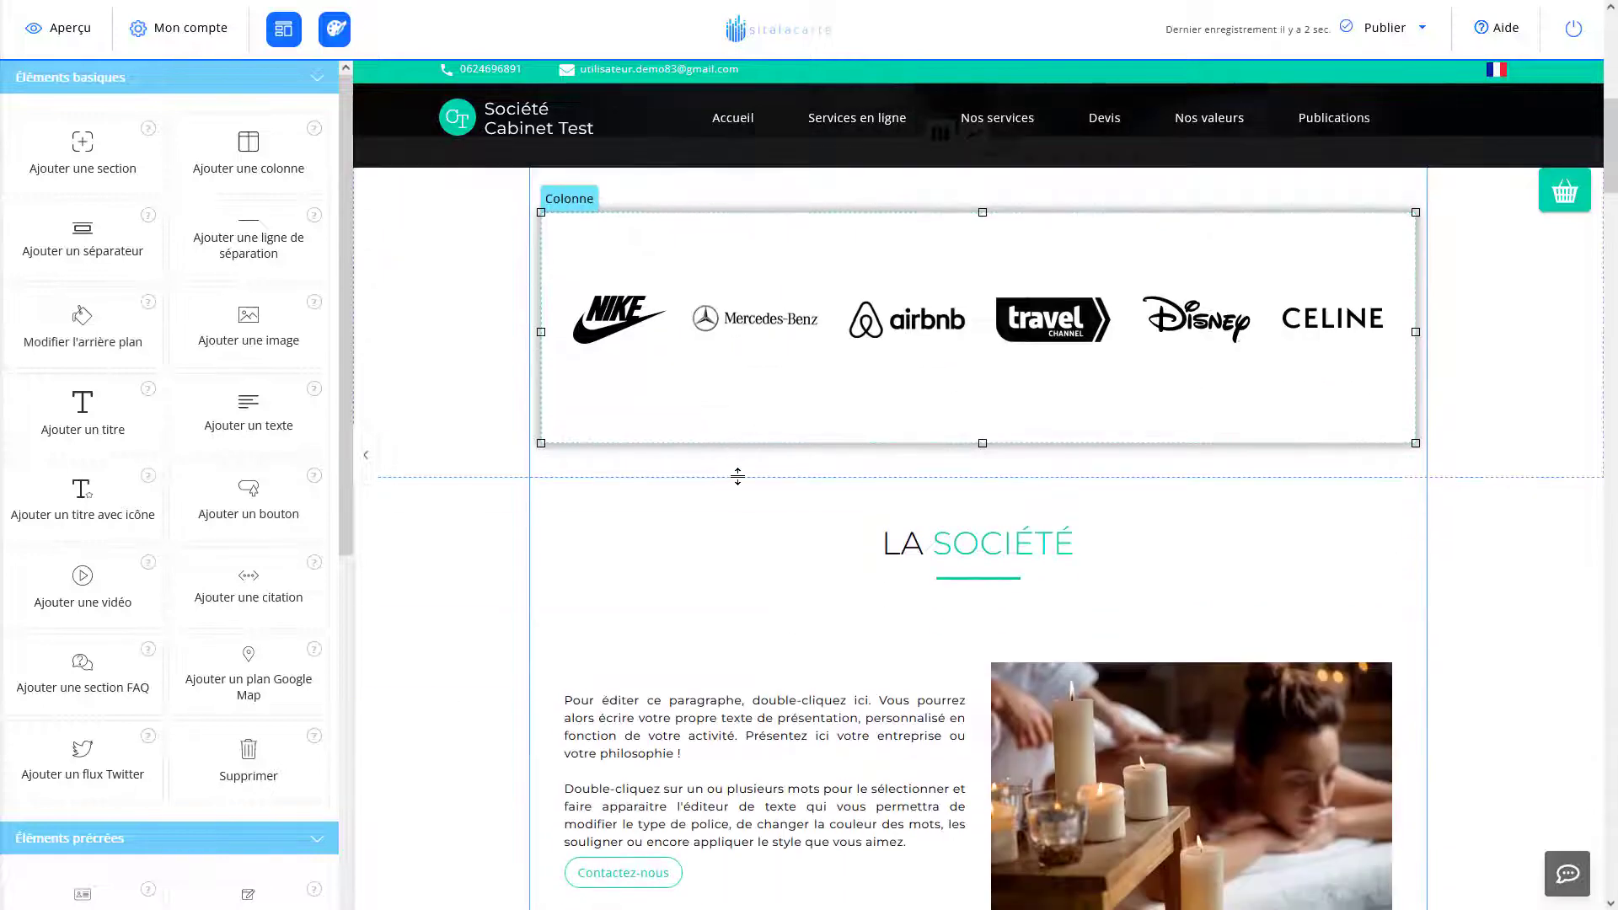
pyautogui.moveTo(654, 243)
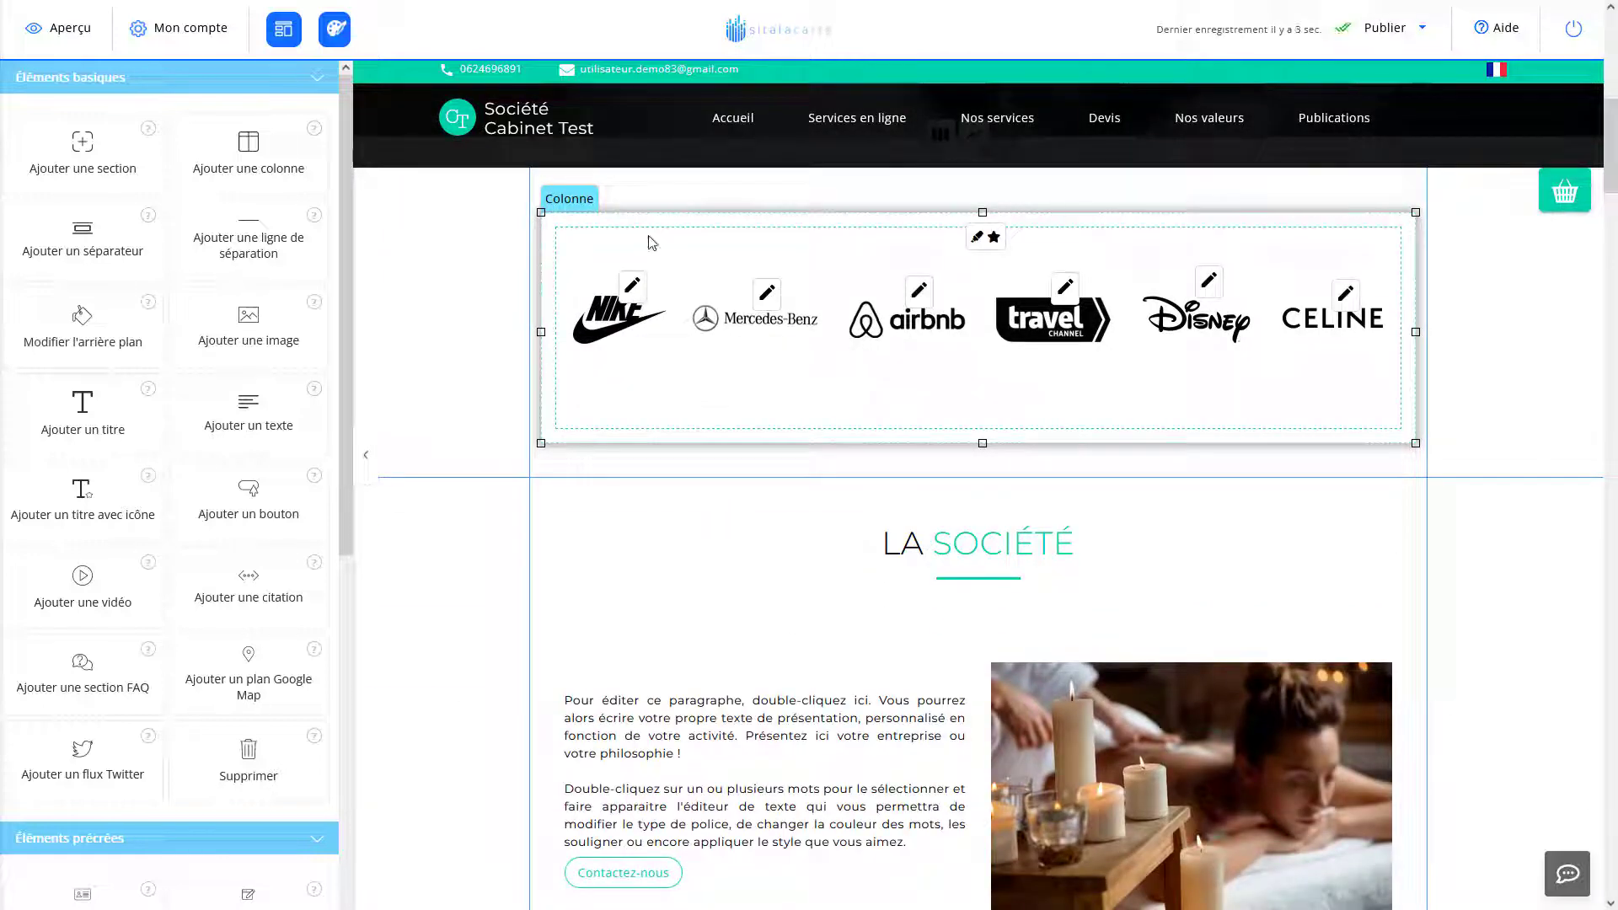
pyautogui.scroll(3, 699, 397)
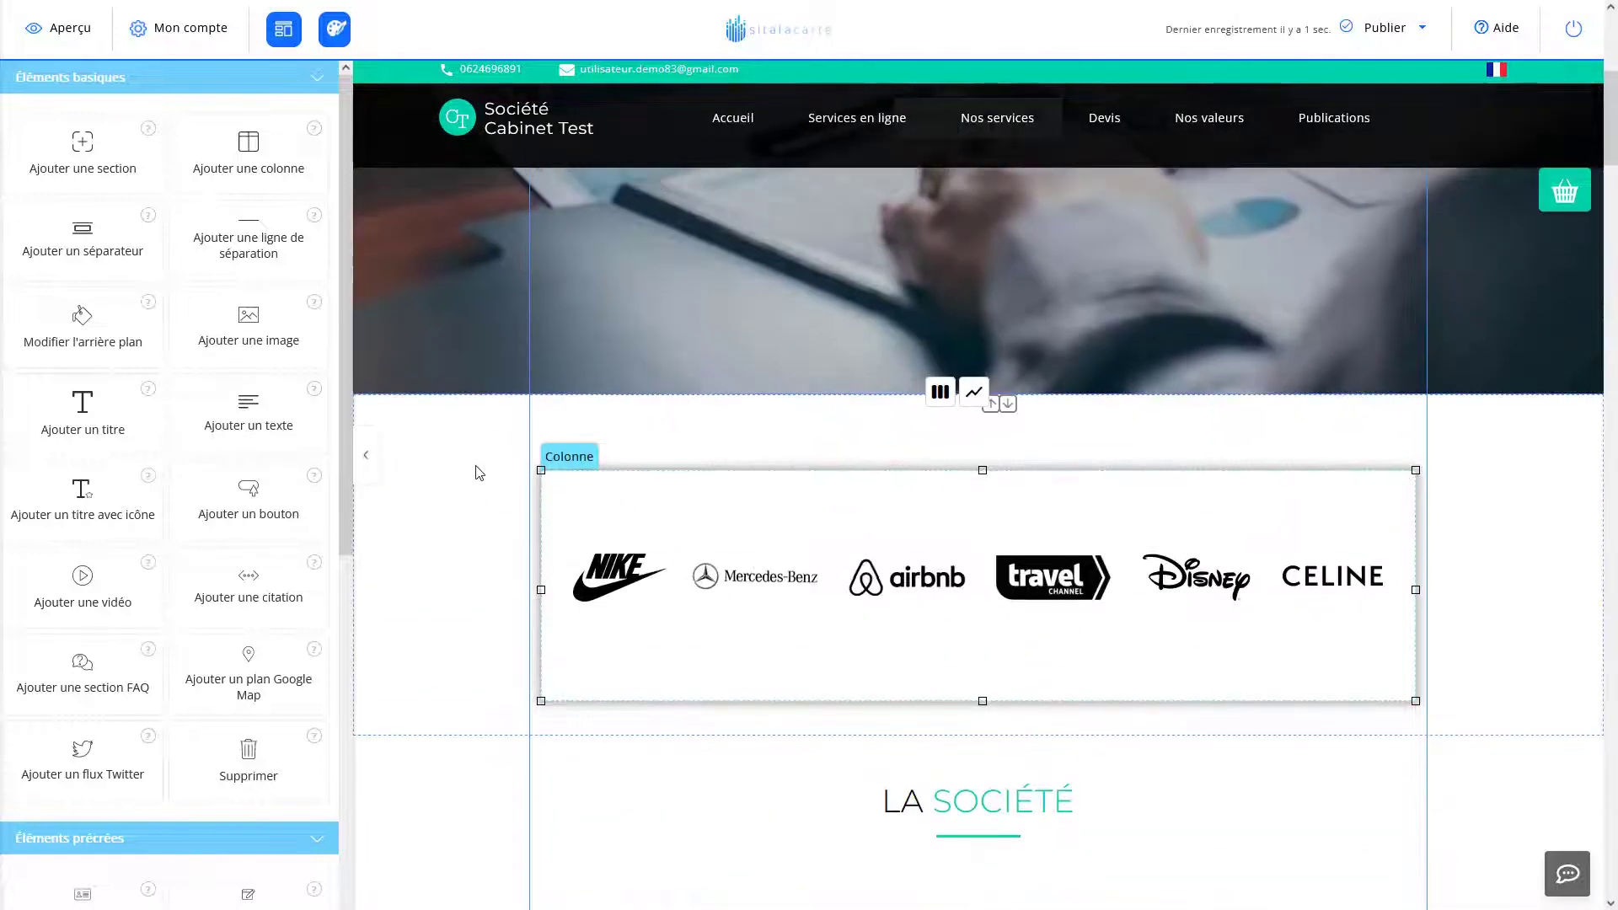
pyautogui.scroll(-2, 478, 472)
pyautogui.click(742, 347)
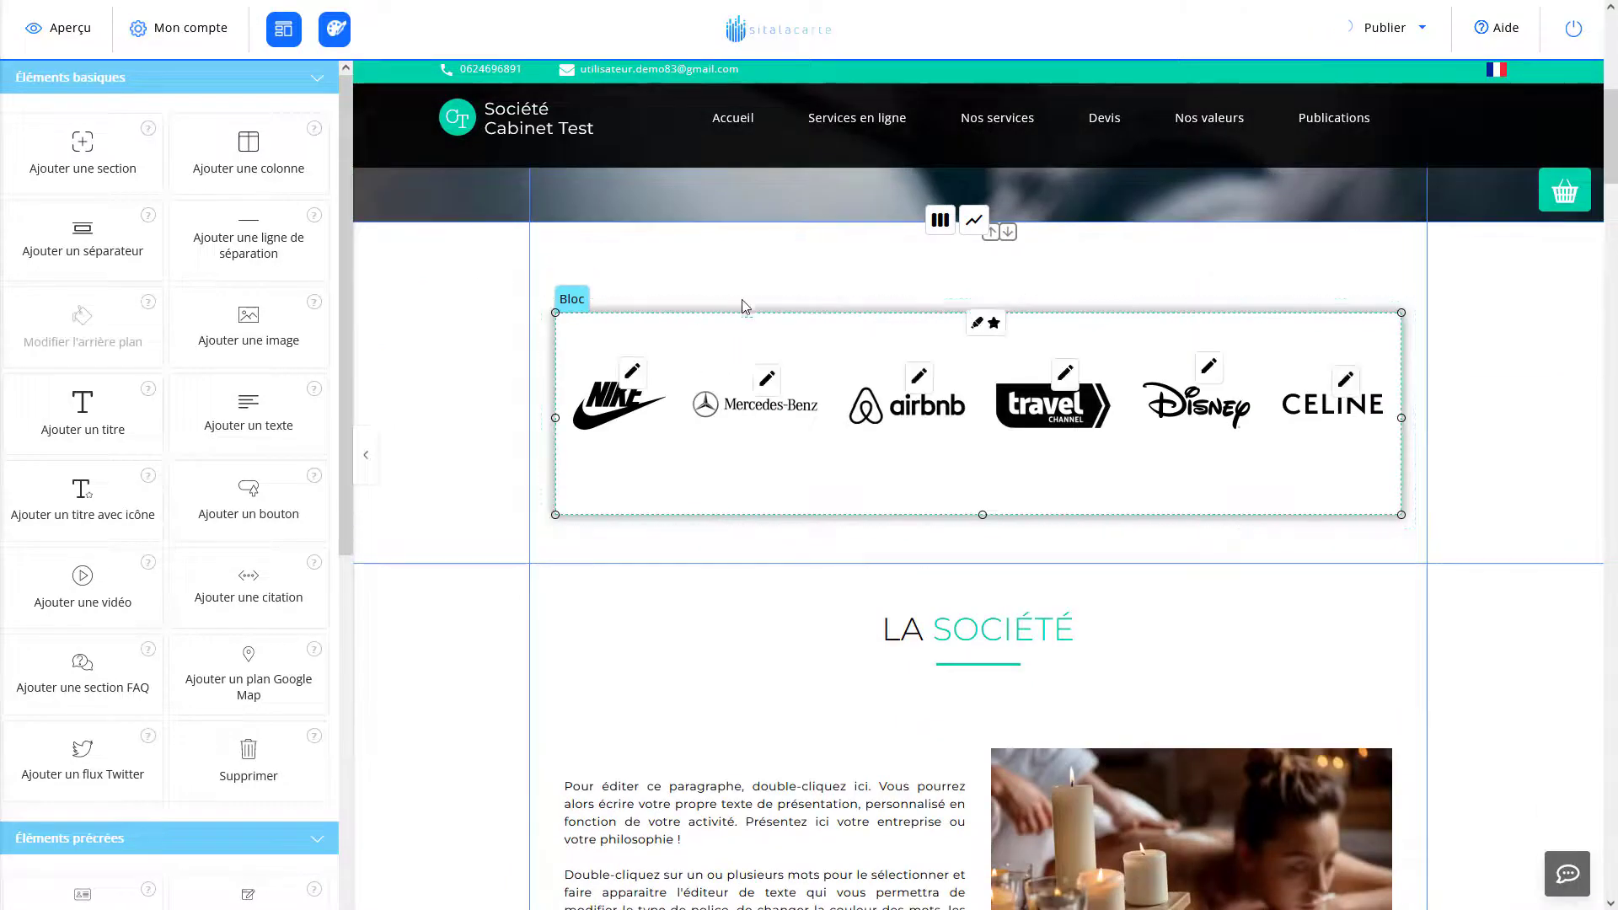
pyautogui.click(832, 305)
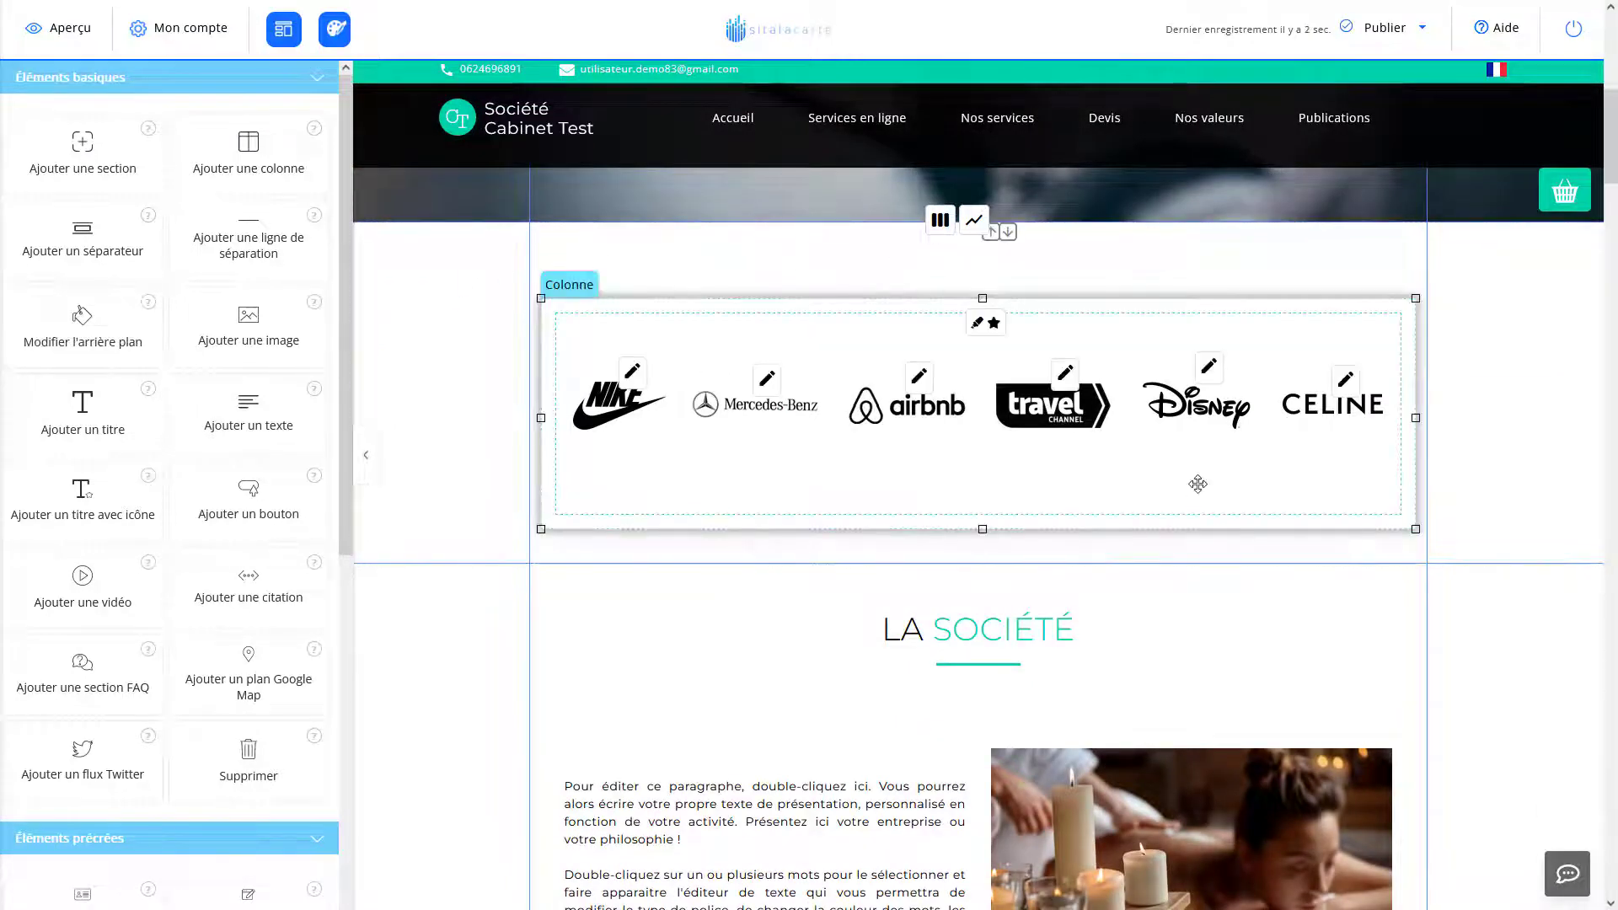
# Review the layout of the sections from the brand logos down to the quote about savoir-faire exceptionnel
pyautogui.scroll(-5, 1197, 484)
pyautogui.scroll(5, 1054, 476)
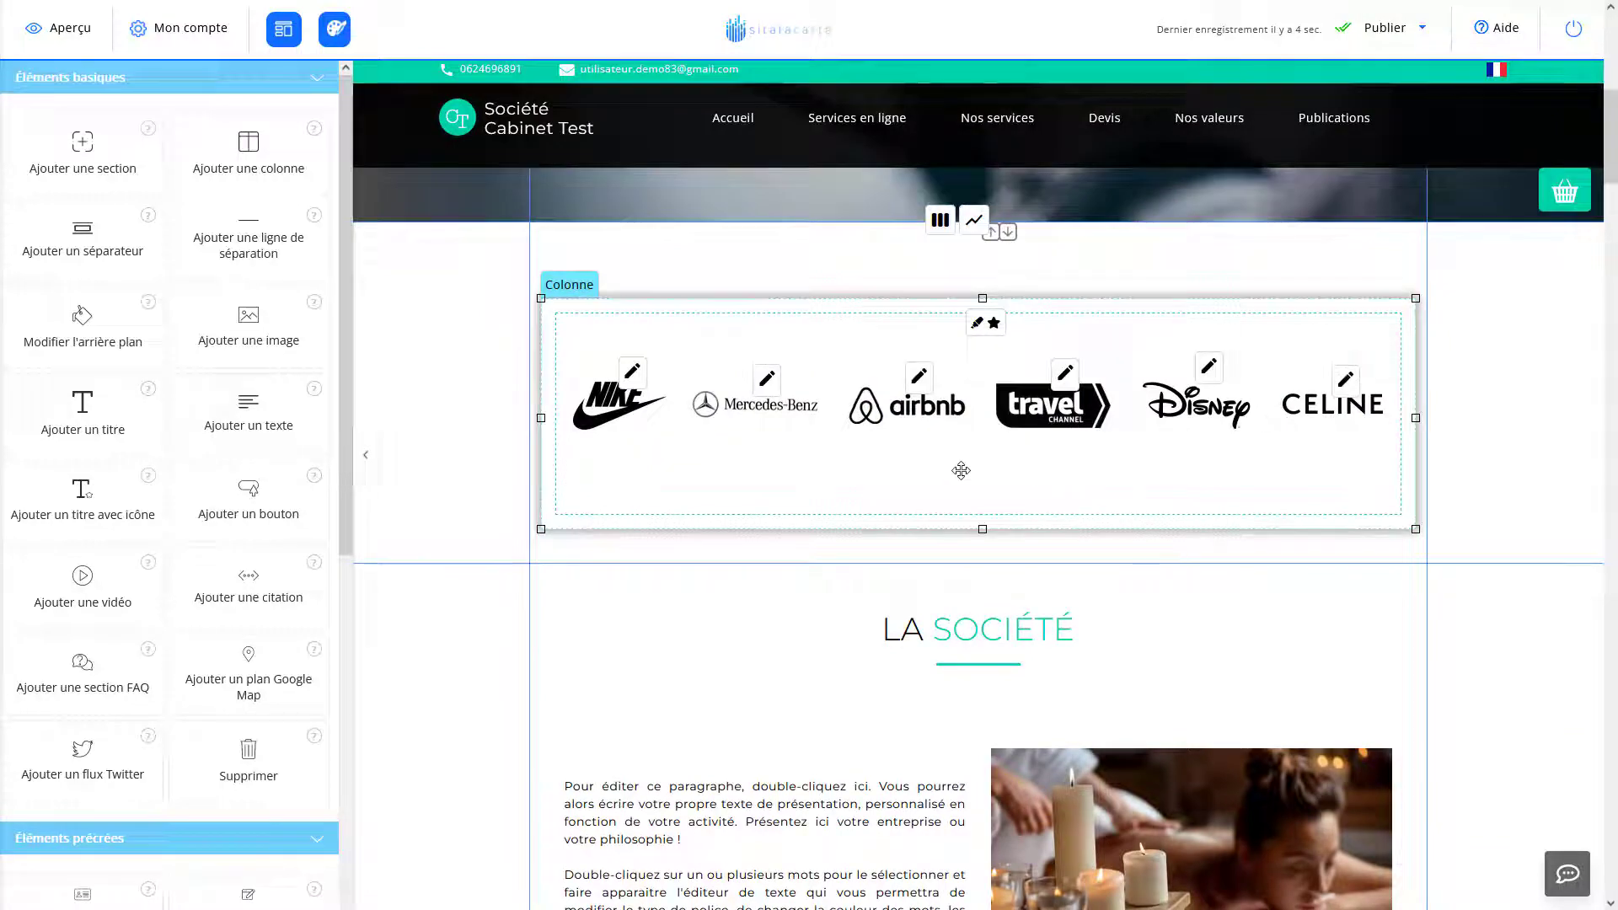
pyautogui.scroll(-4, 754, 324)
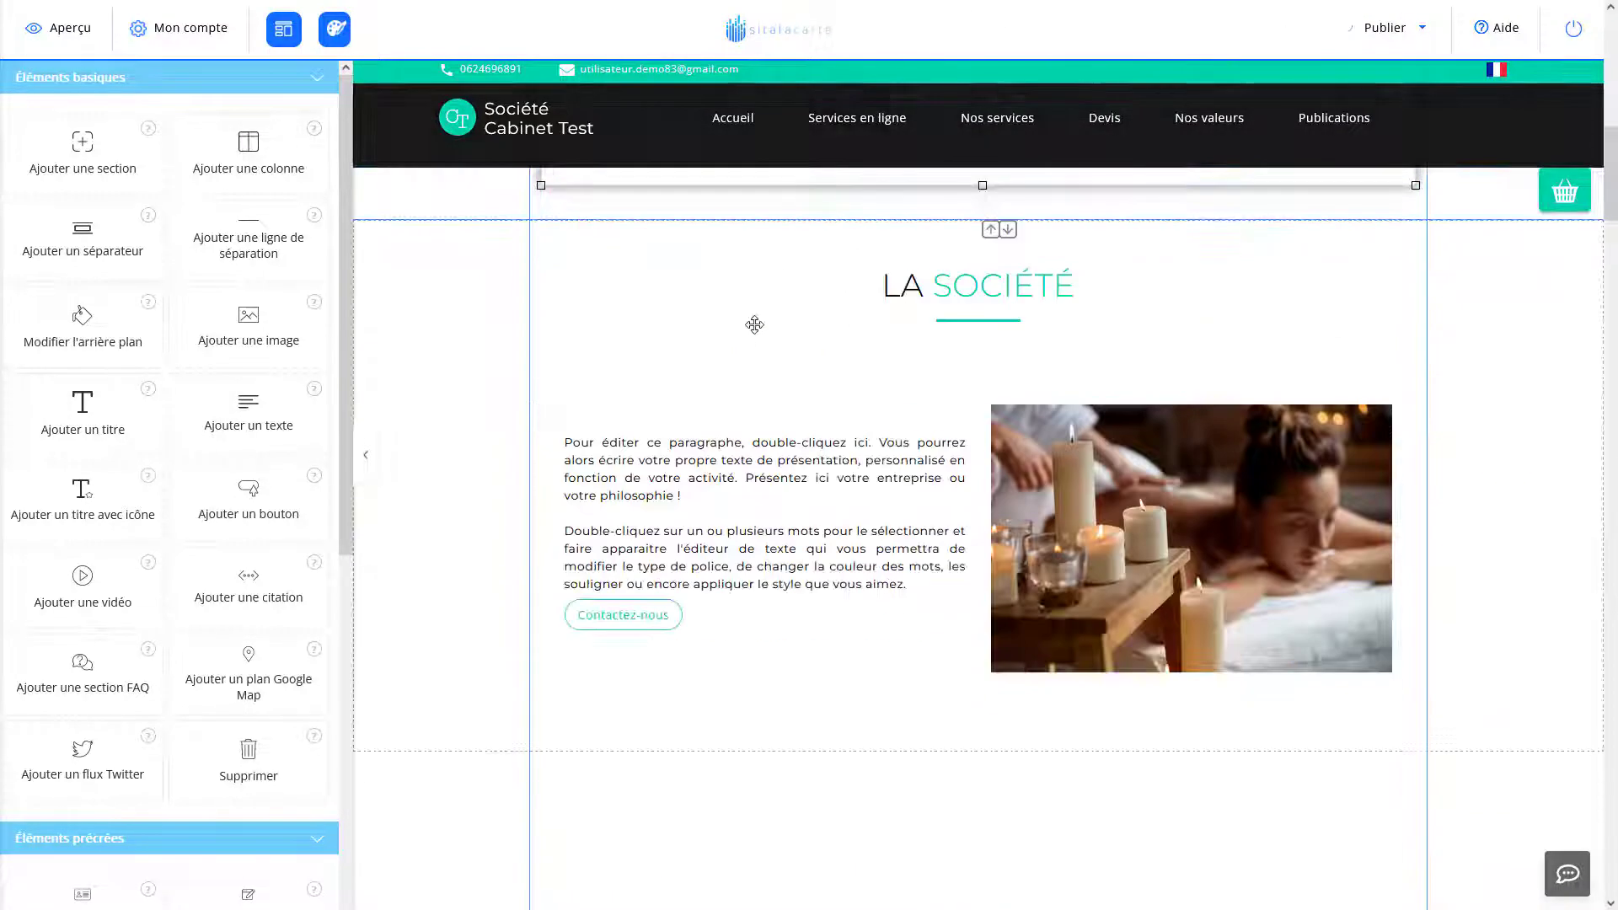
pyautogui.scroll(-8, 754, 325)
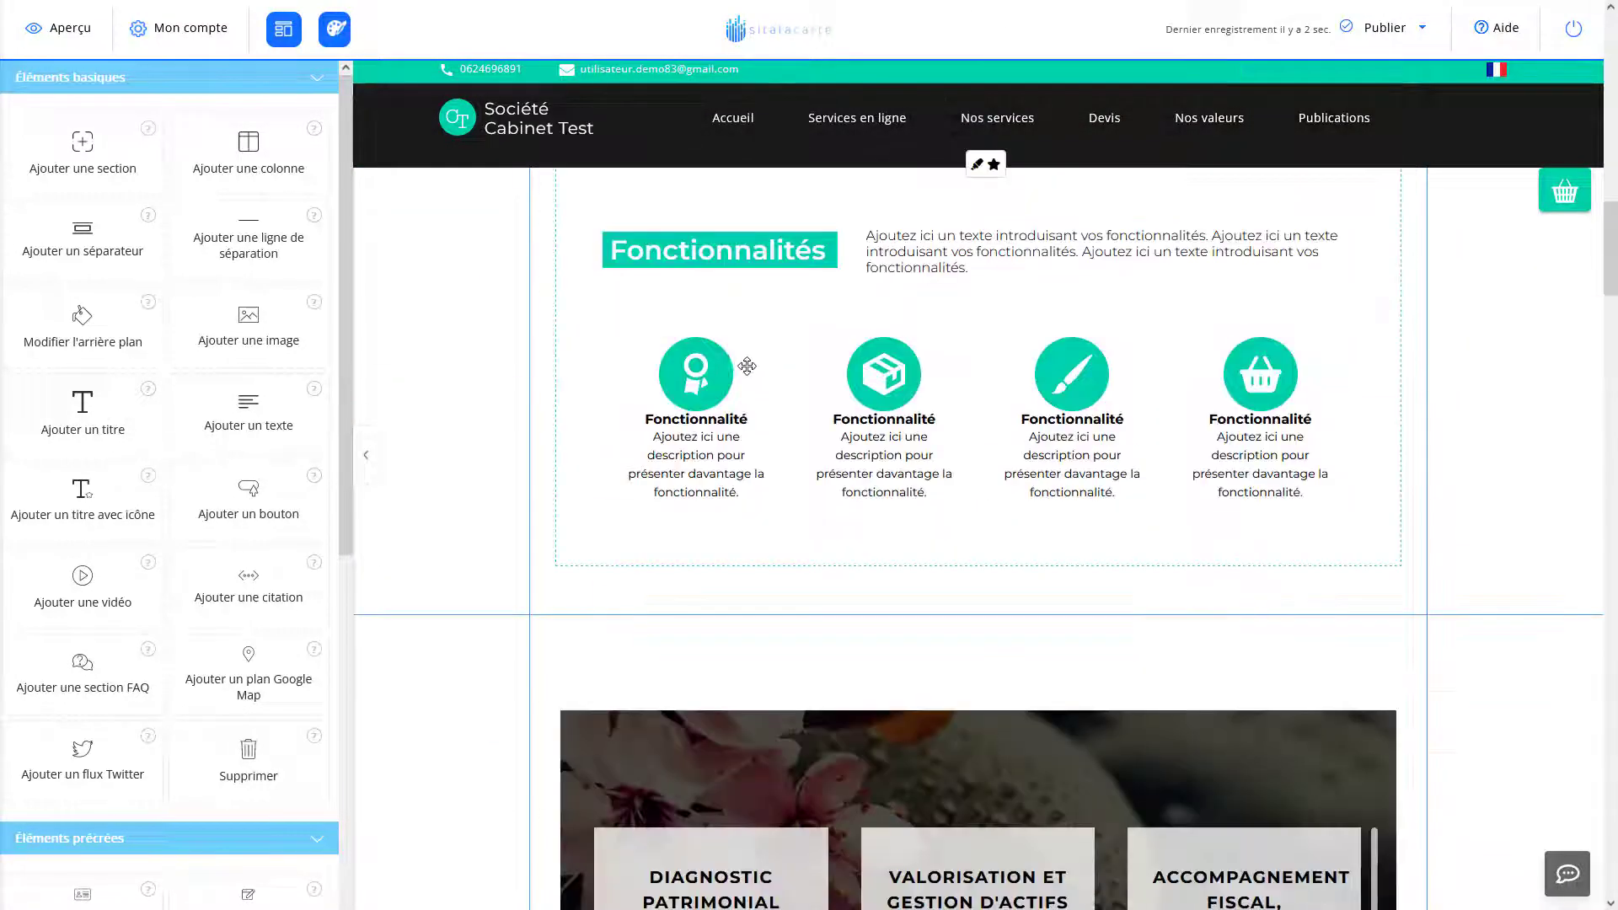
pyautogui.scroll(-6, 745, 366)
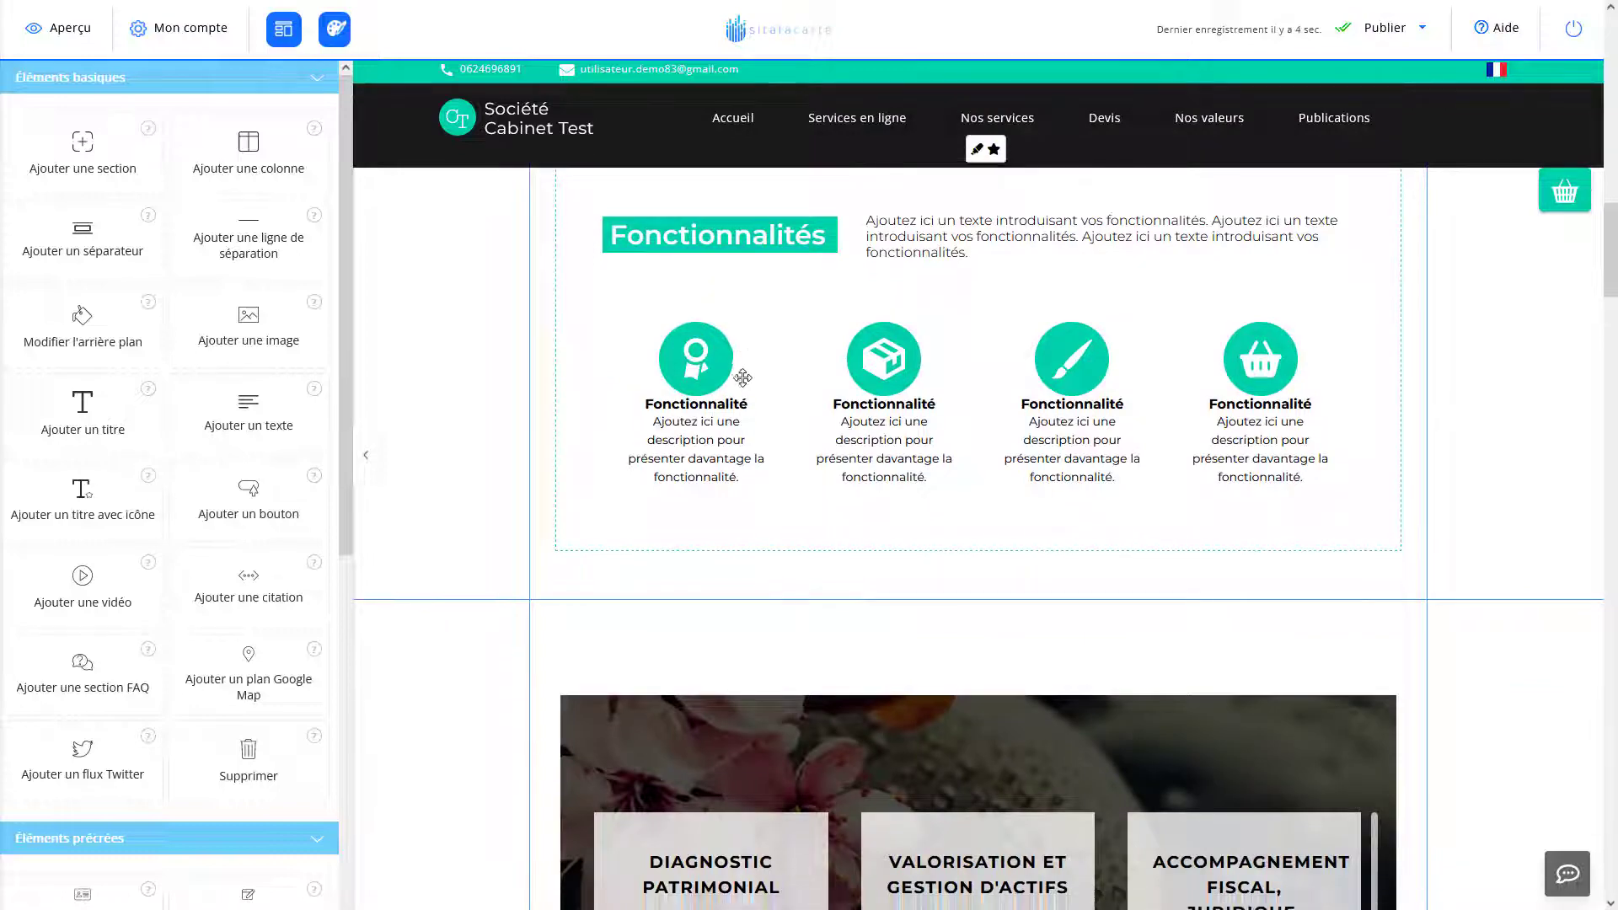
pyautogui.scroll(-14, 540, 447)
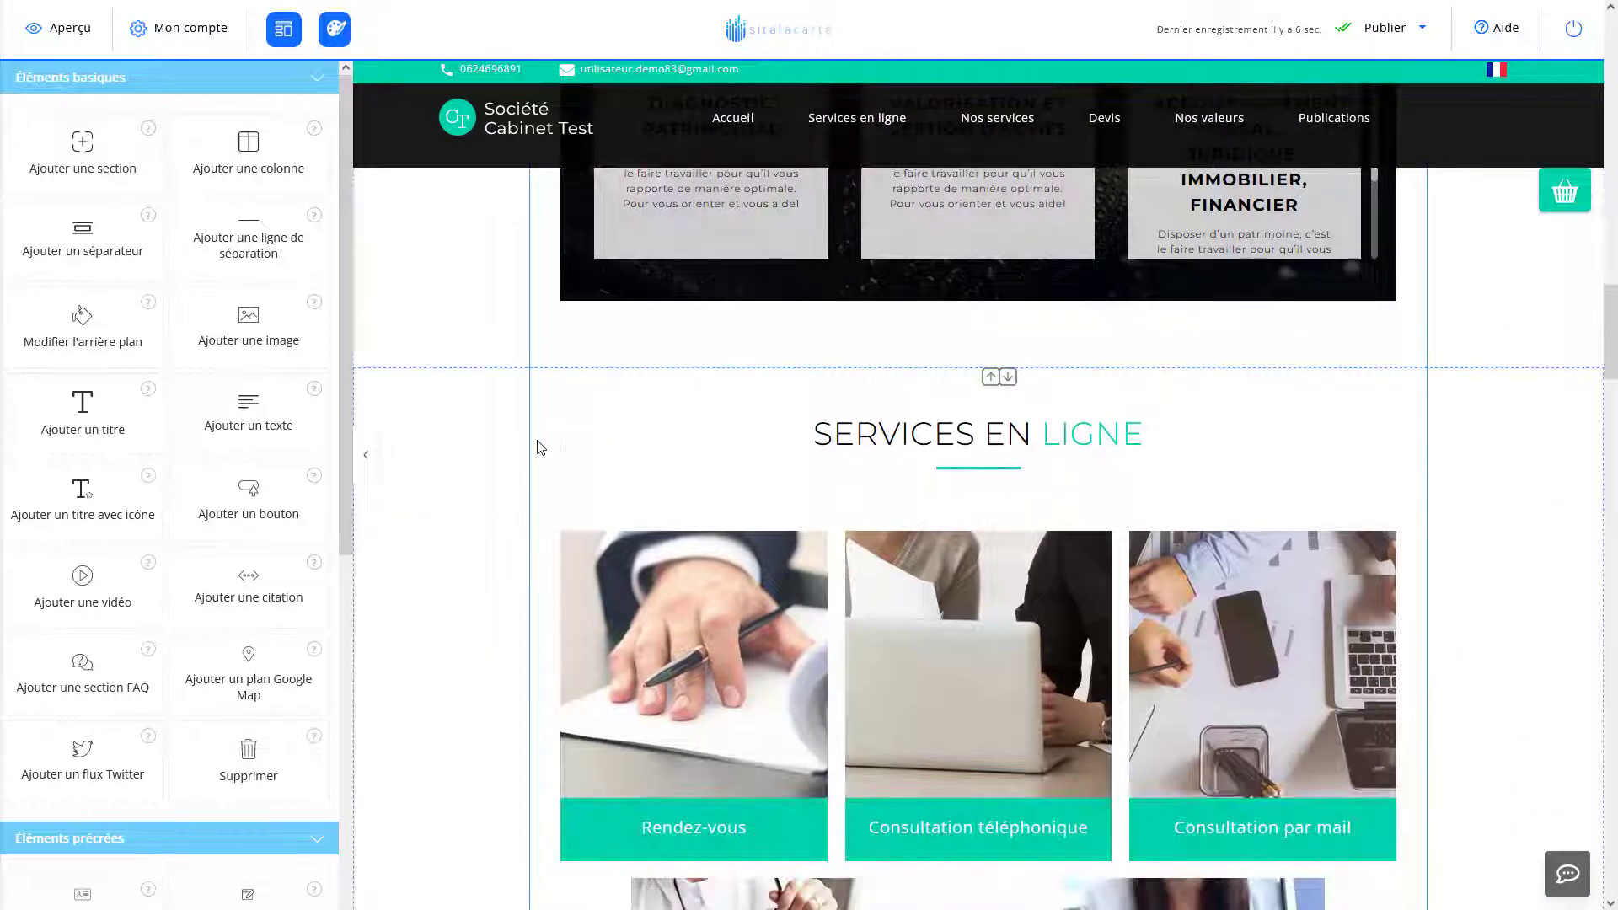
pyautogui.scroll(-7, 544, 444)
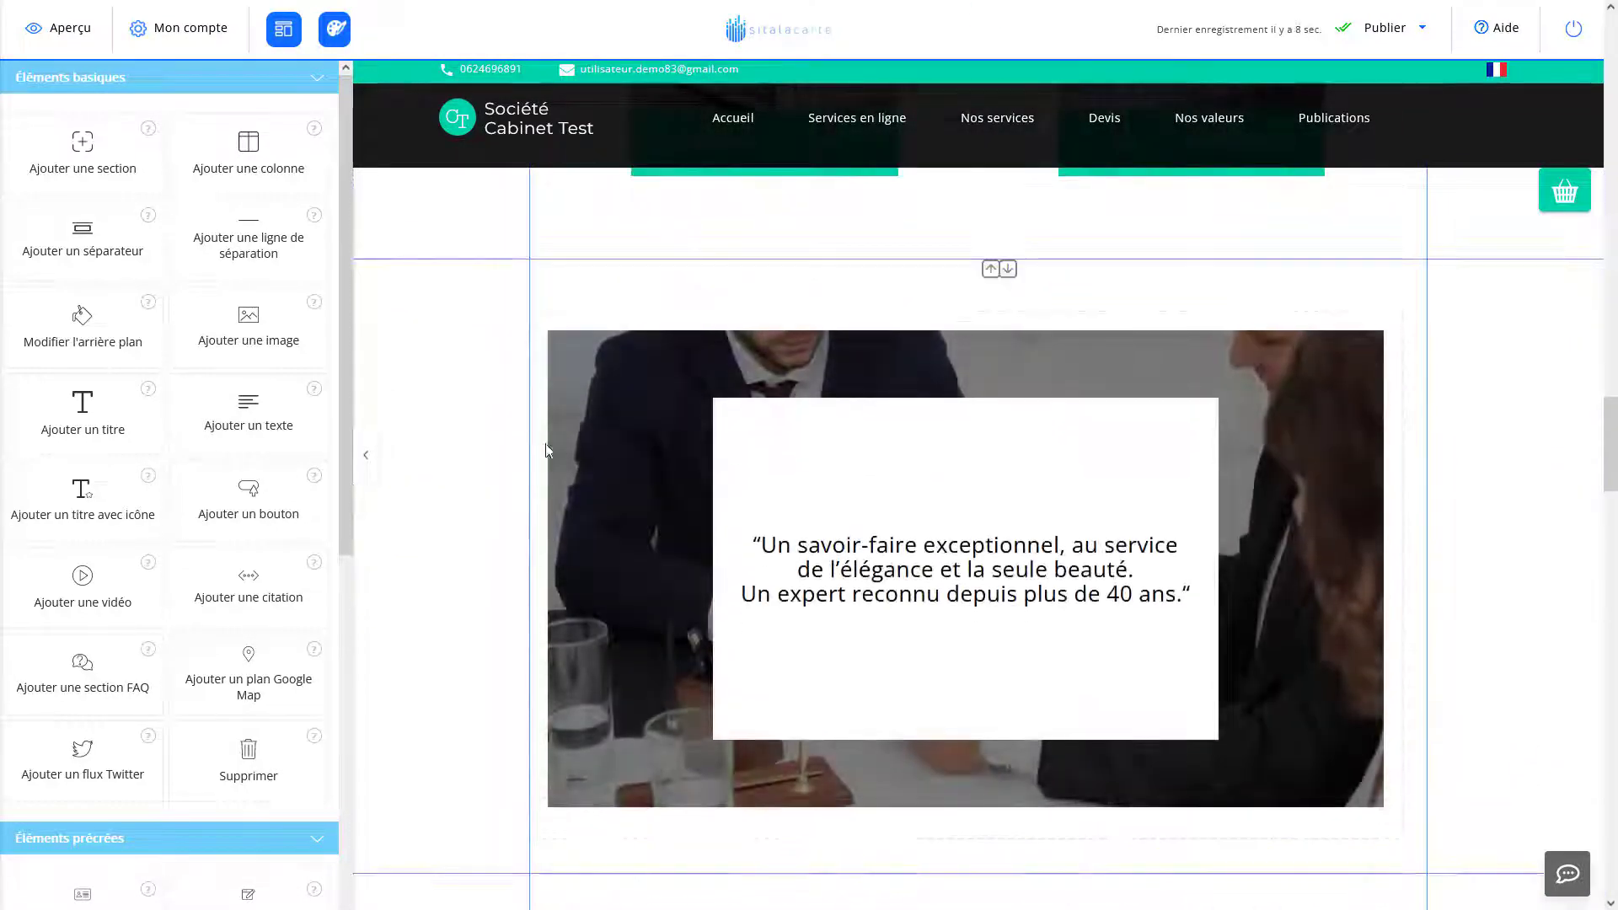
pyautogui.scroll(6, 564, 436)
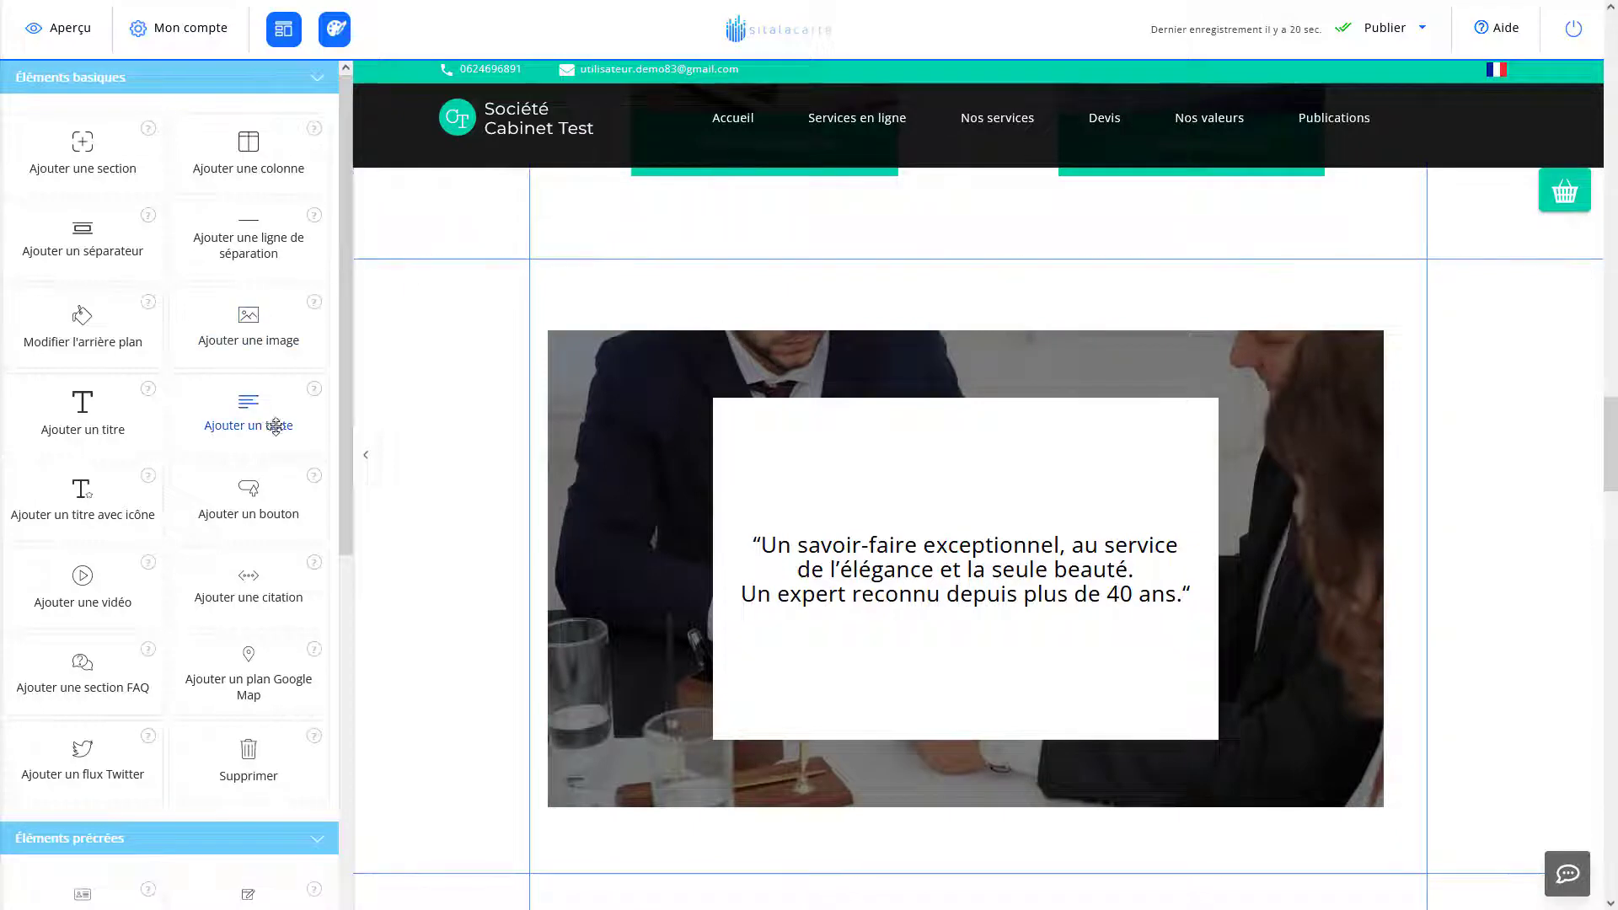
# Add a column beside the quote in its section and select the new empty column
pyautogui.click(367, 462)
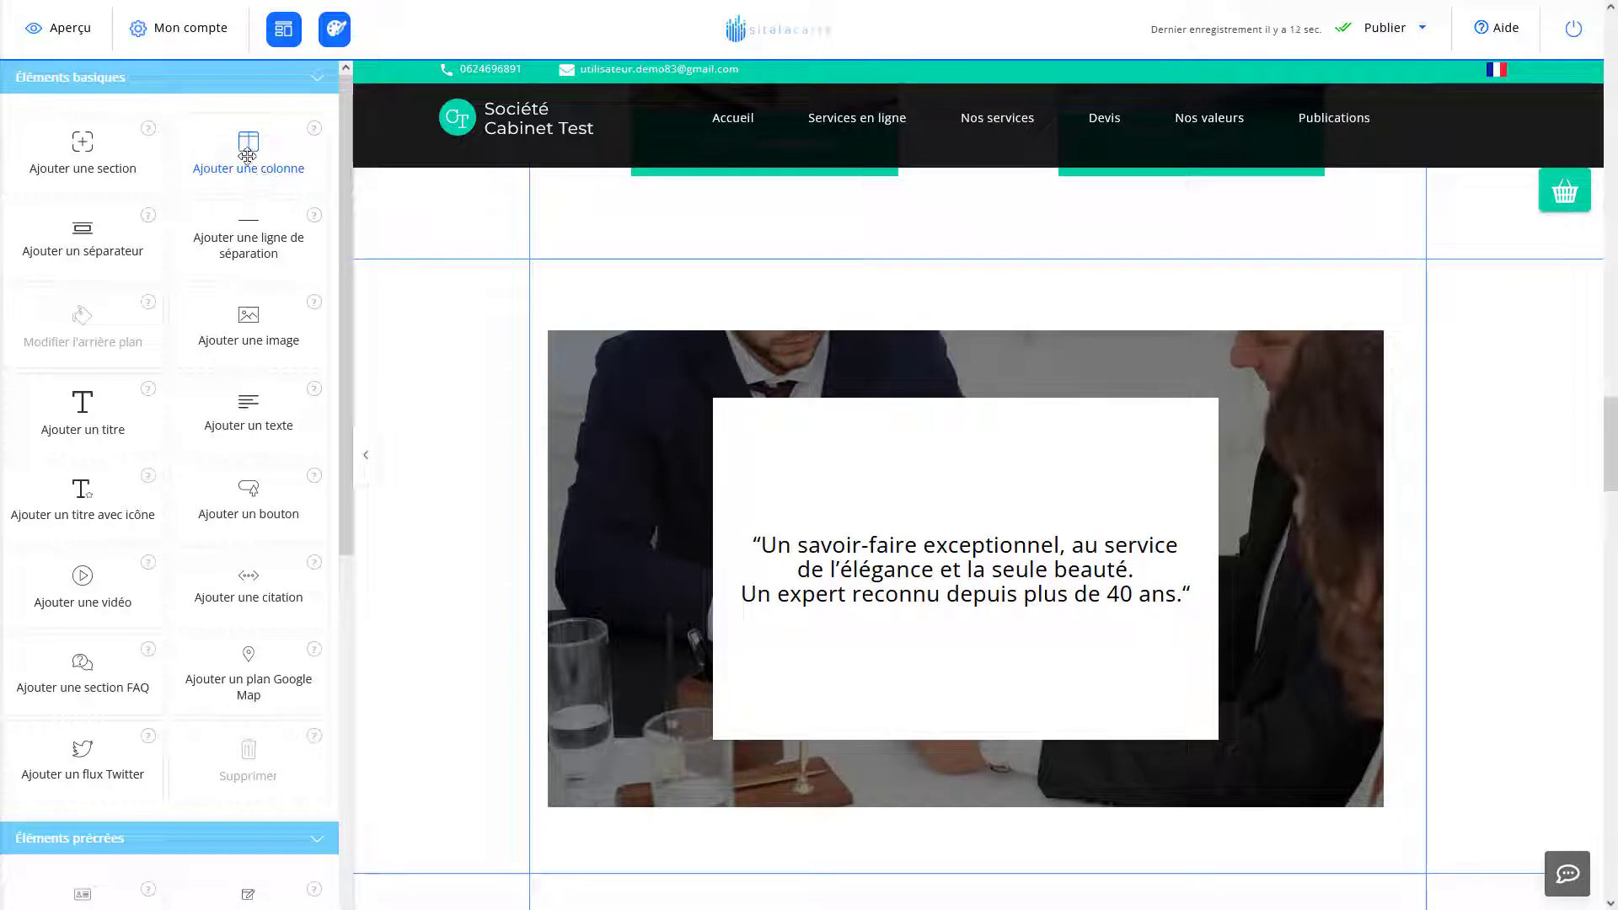
pyautogui.moveTo(236, 153); pyautogui.dragTo(832, 304)
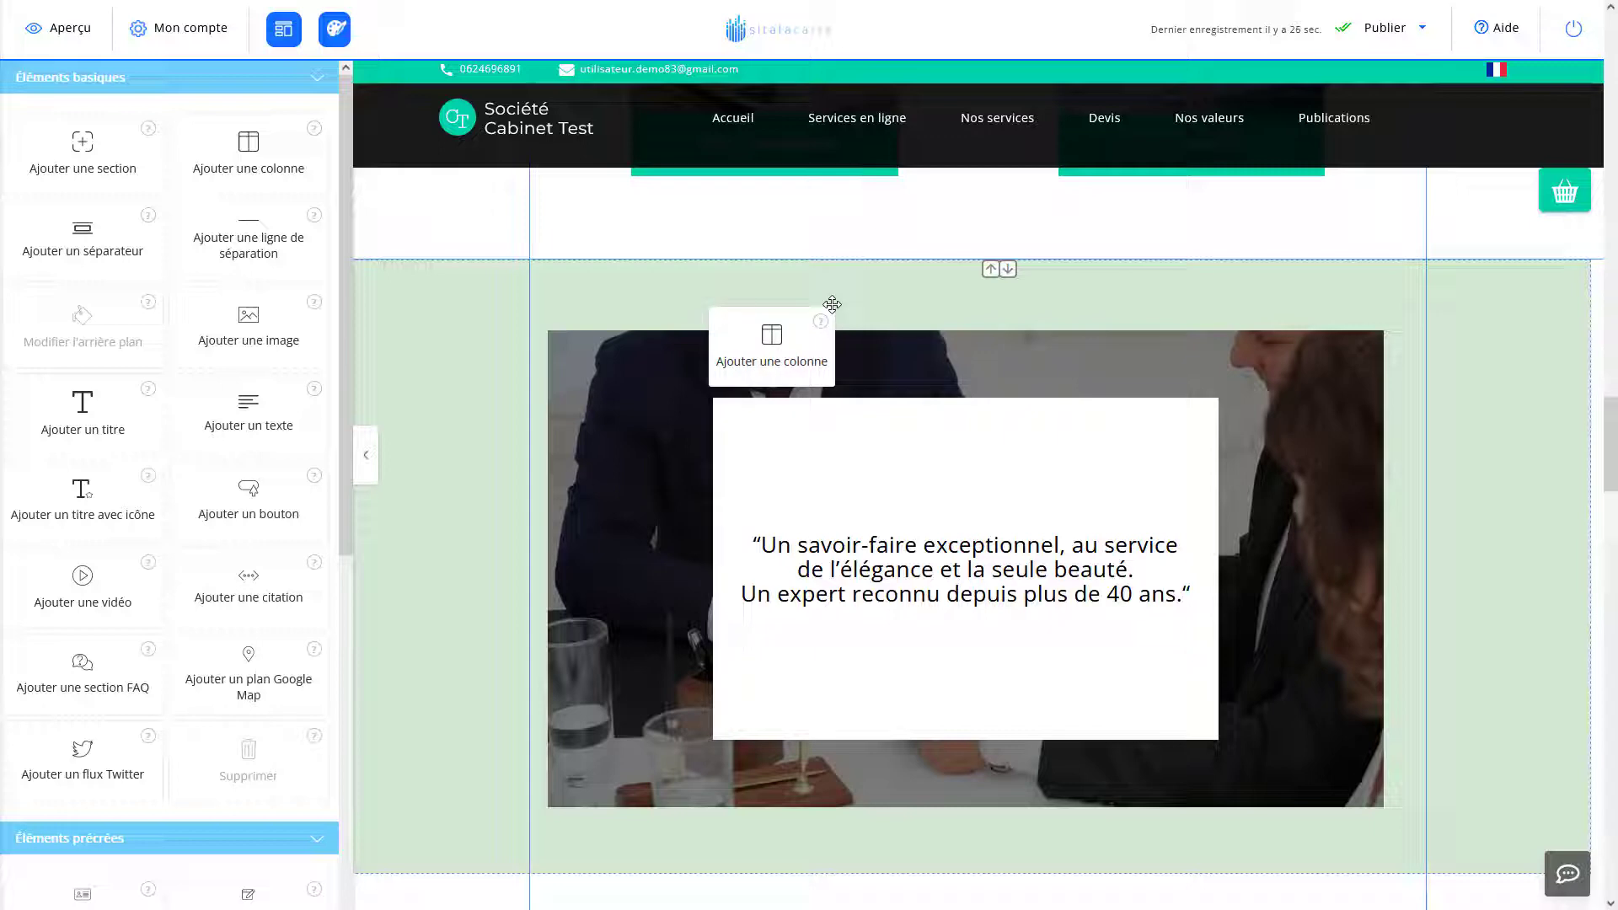
pyautogui.moveTo(831, 304); pyautogui.dragTo(832, 304)
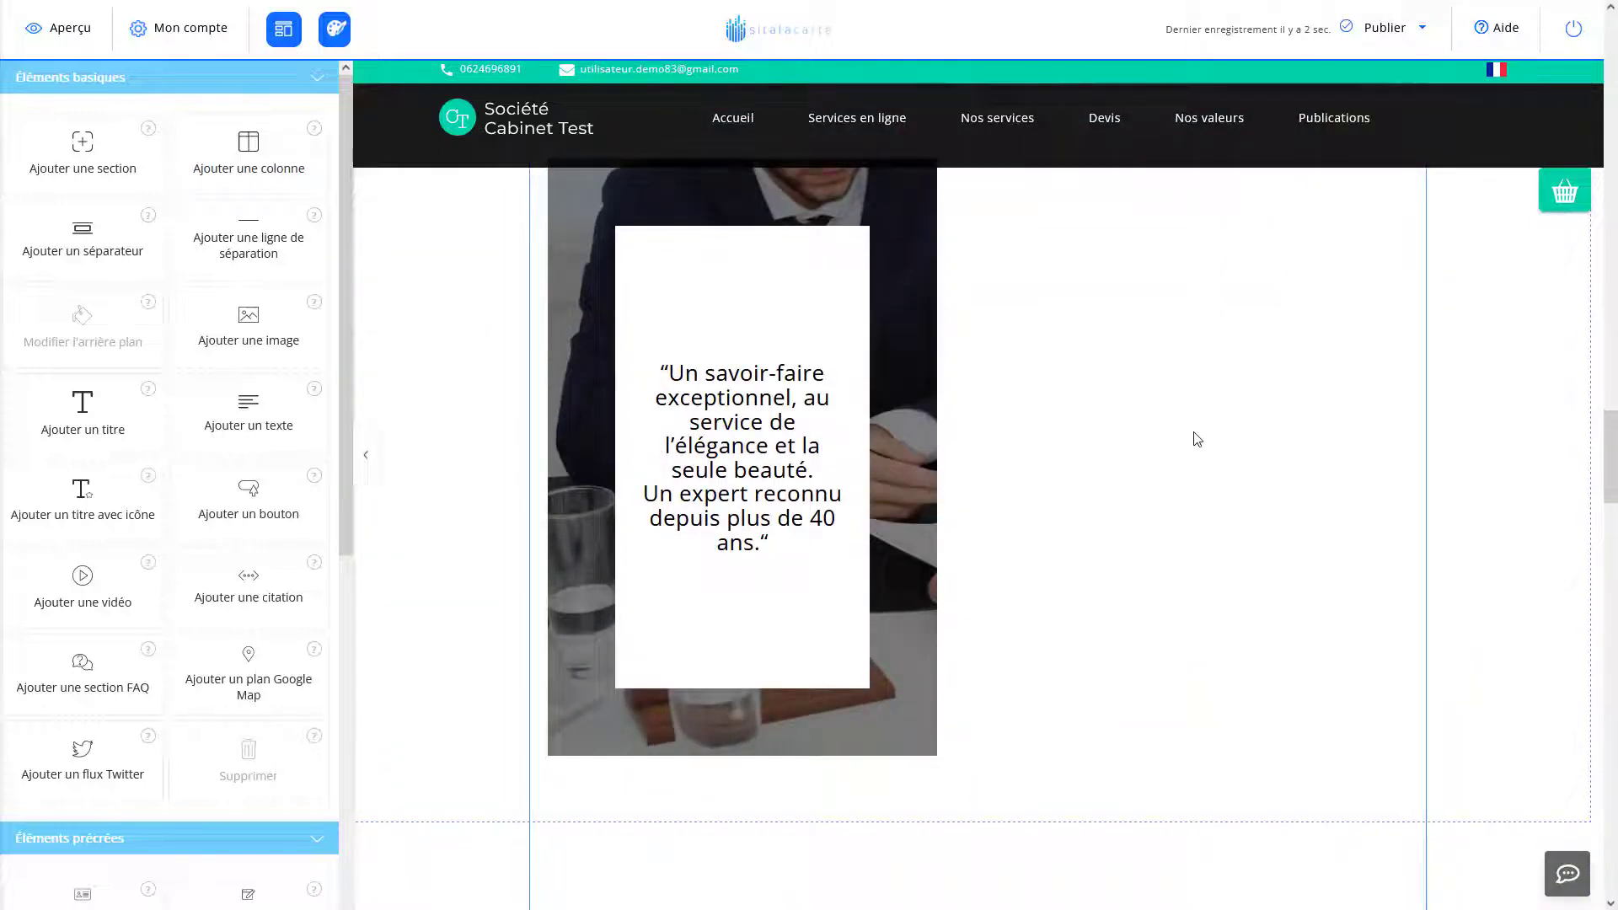
pyautogui.click(1193, 439)
pyautogui.scroll(4, 968, 311)
pyautogui.click(906, 497)
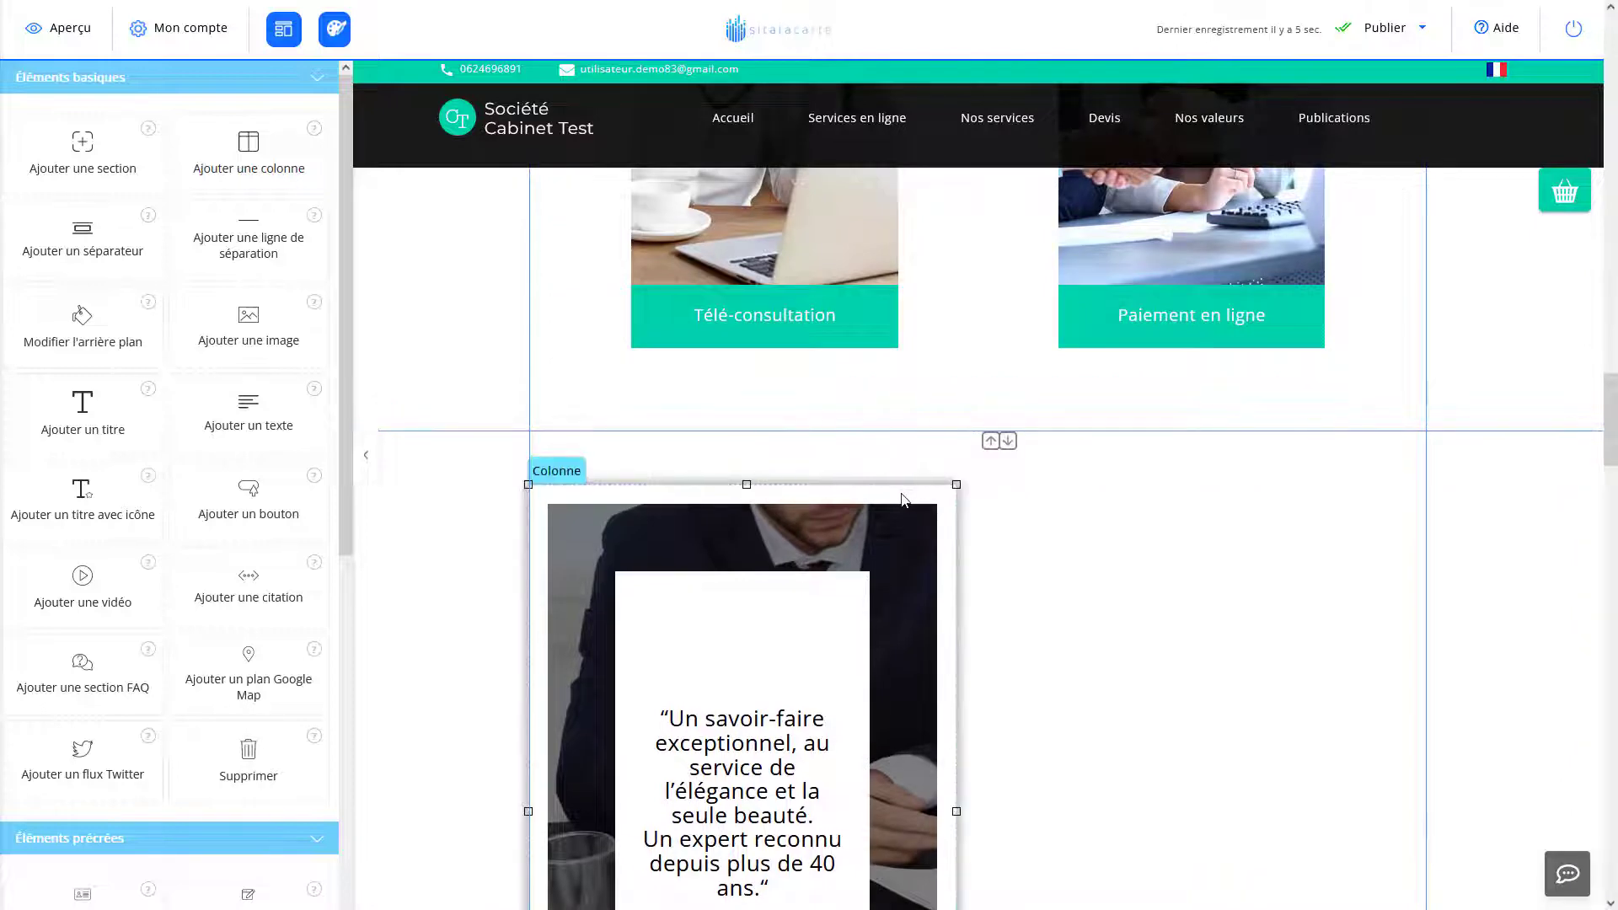
pyautogui.click(1035, 498)
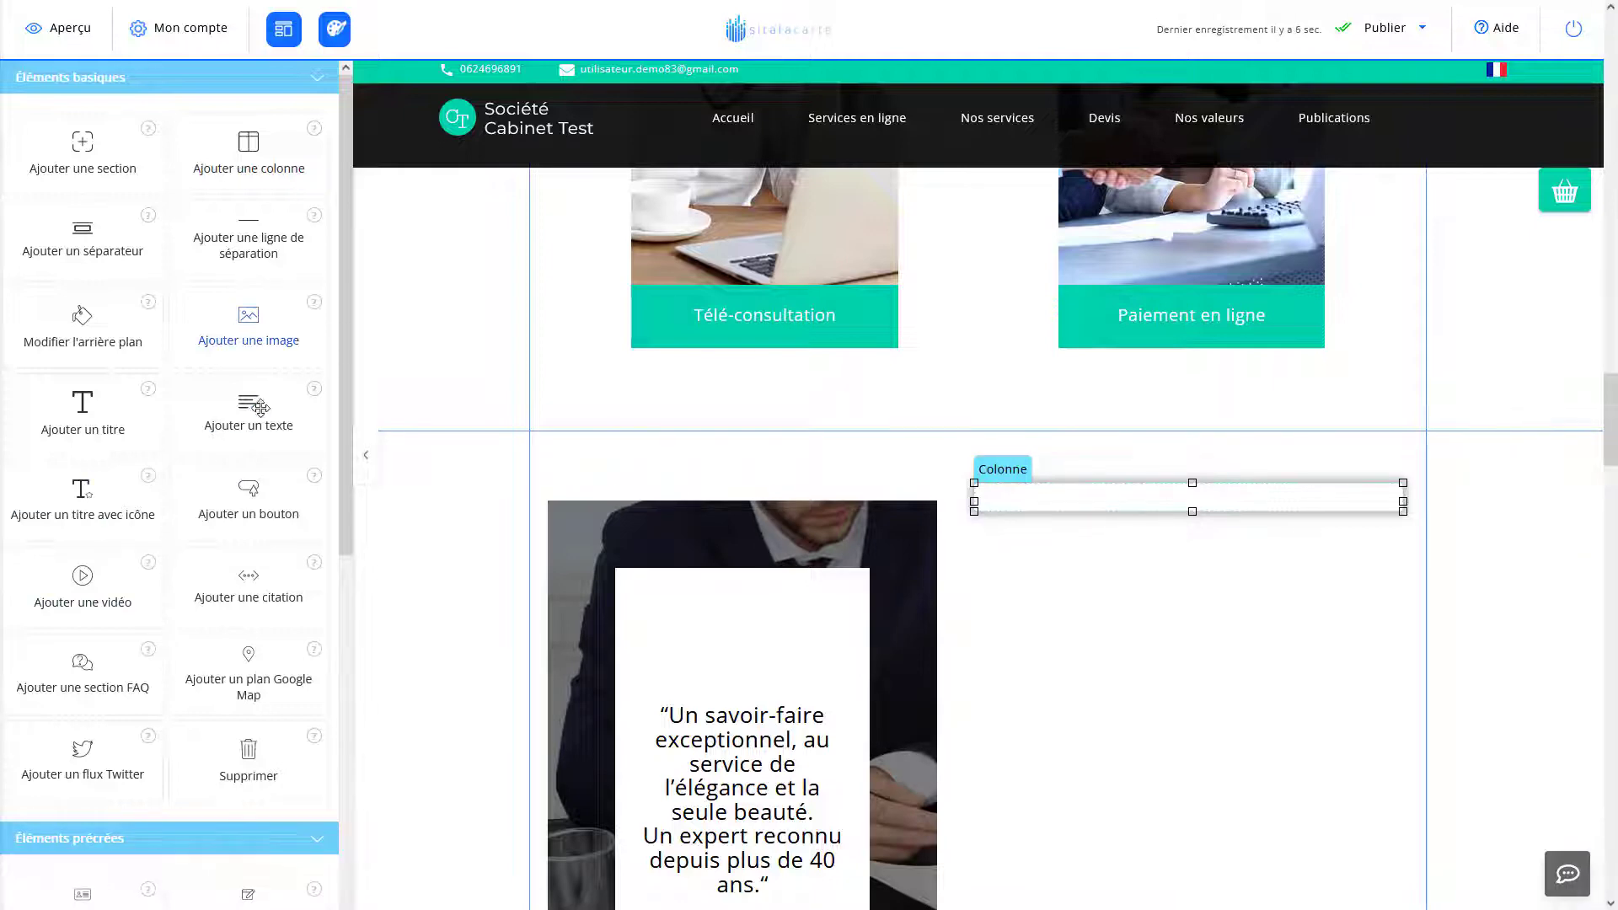
# Insert a text element in the new column beside the quote and a title element above that text
pyautogui.moveTo(260, 409); pyautogui.dragTo(977, 518)
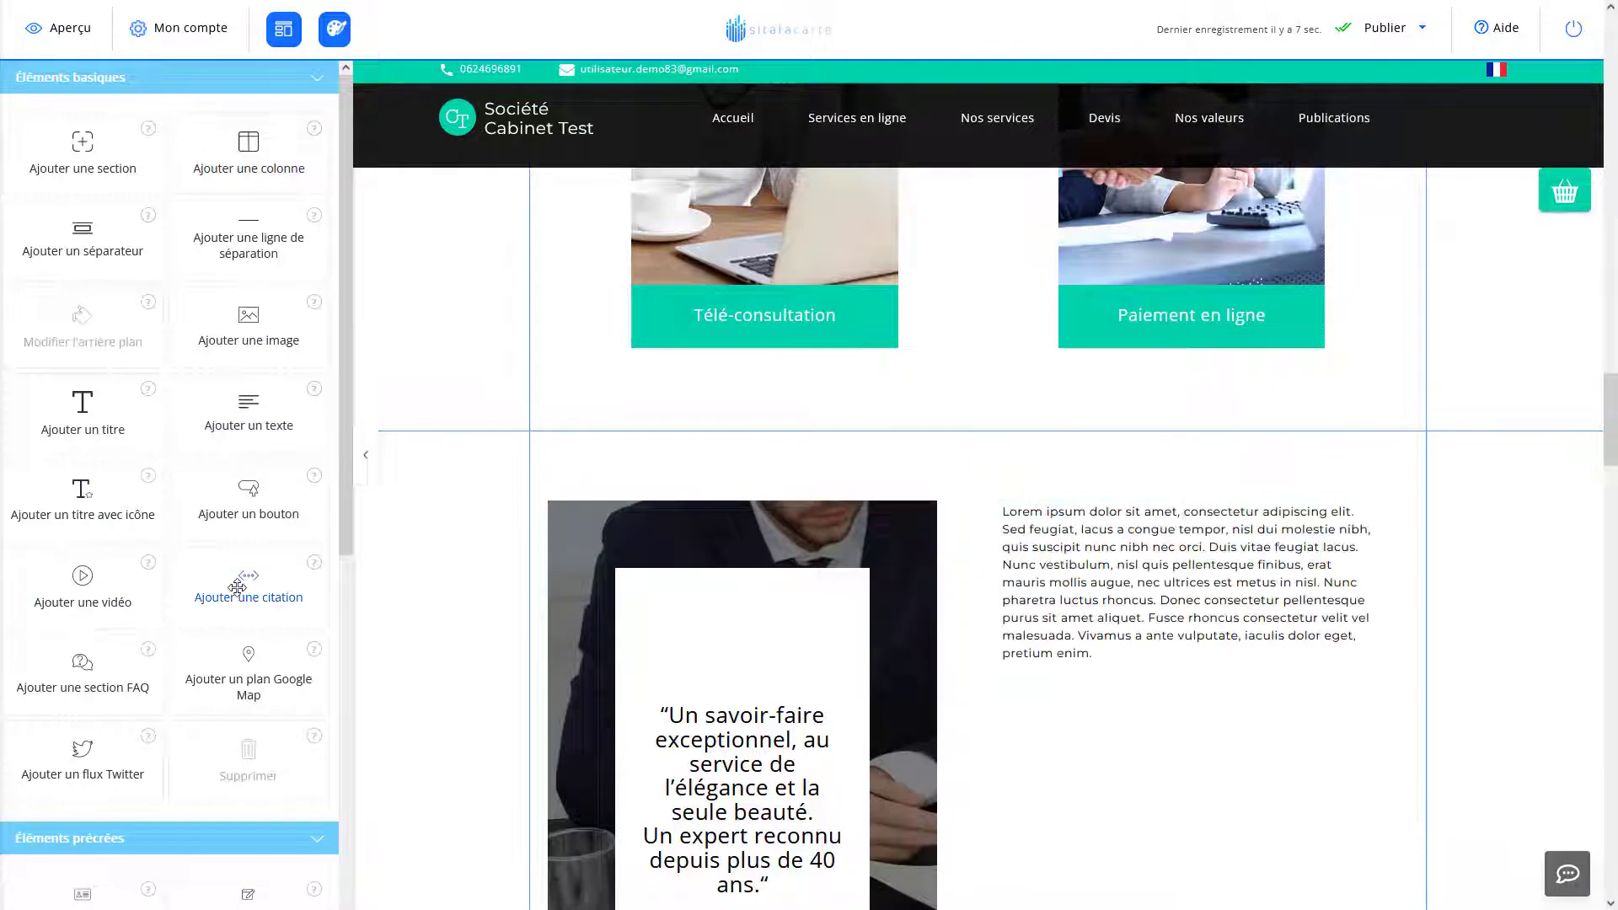
pyautogui.moveTo(66, 411); pyautogui.dragTo(1094, 516)
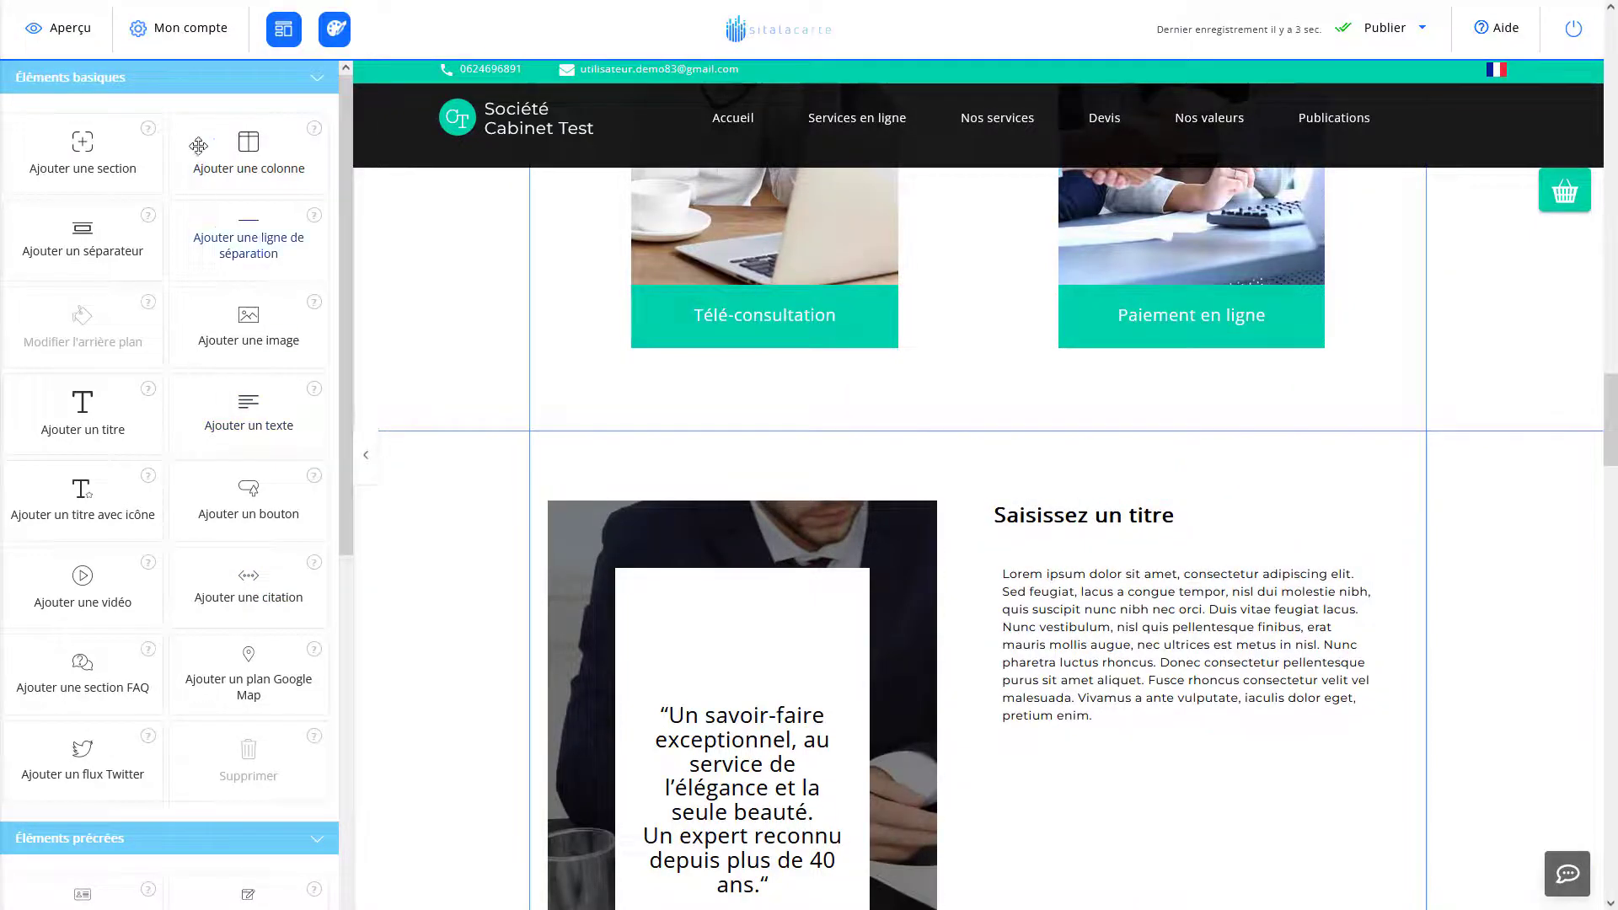
# Add a third column to the quote section and narrow the quote block so it no longer overlaps the title and text
pyautogui.moveTo(226, 154); pyautogui.dragTo(997, 504)
pyautogui.click(674, 511)
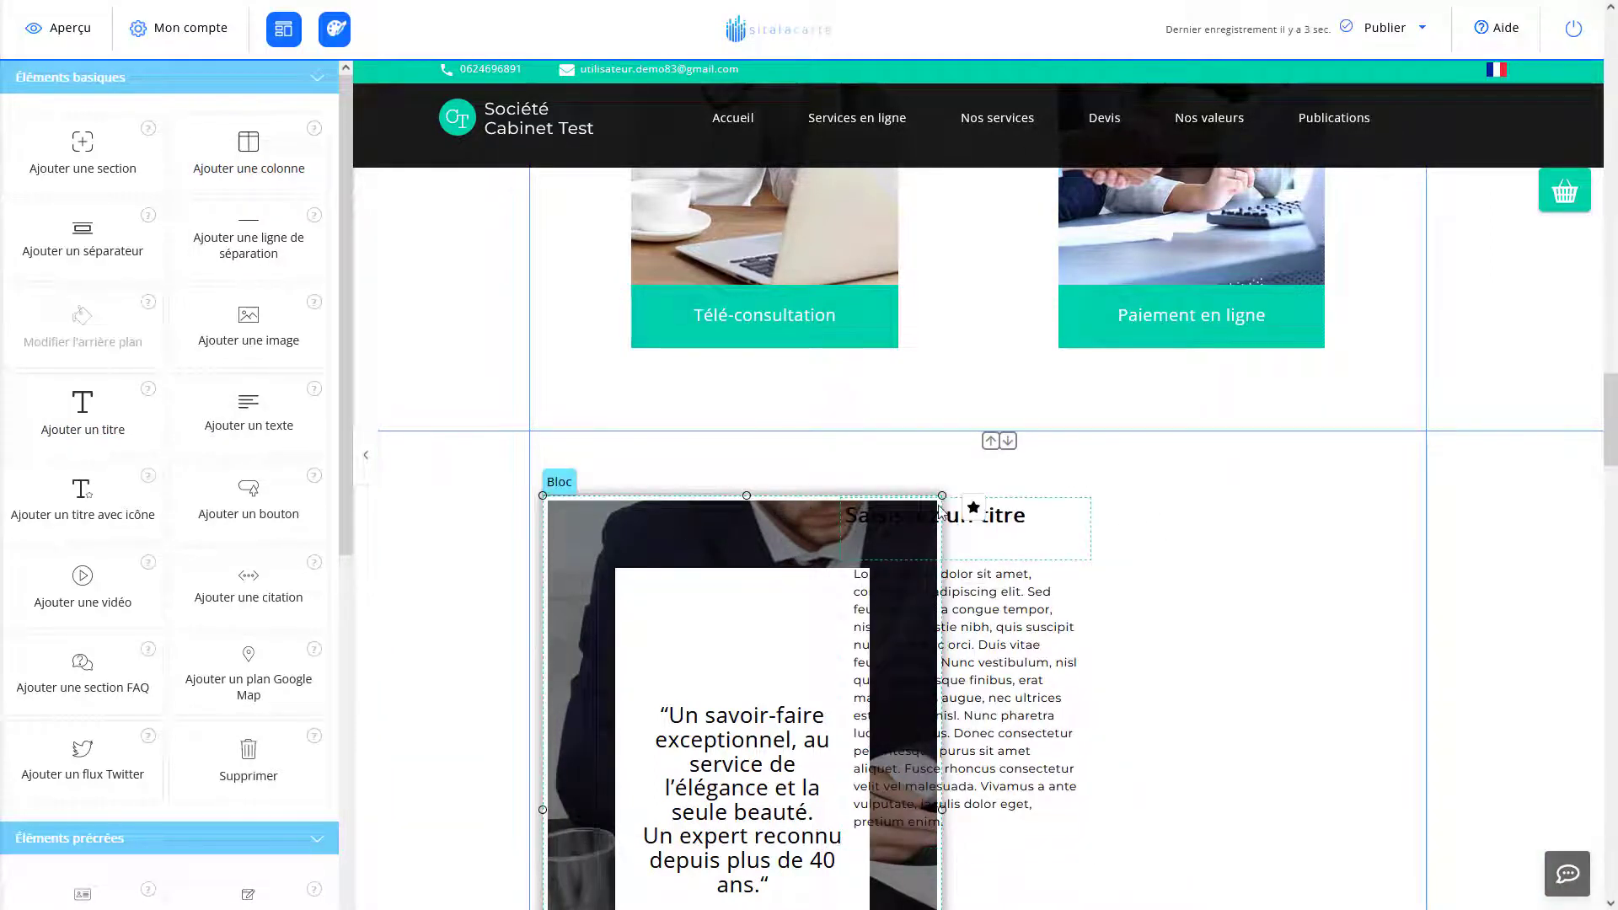
pyautogui.scroll(-3, 953, 675)
pyautogui.moveTo(938, 667); pyautogui.dragTo(843, 667)
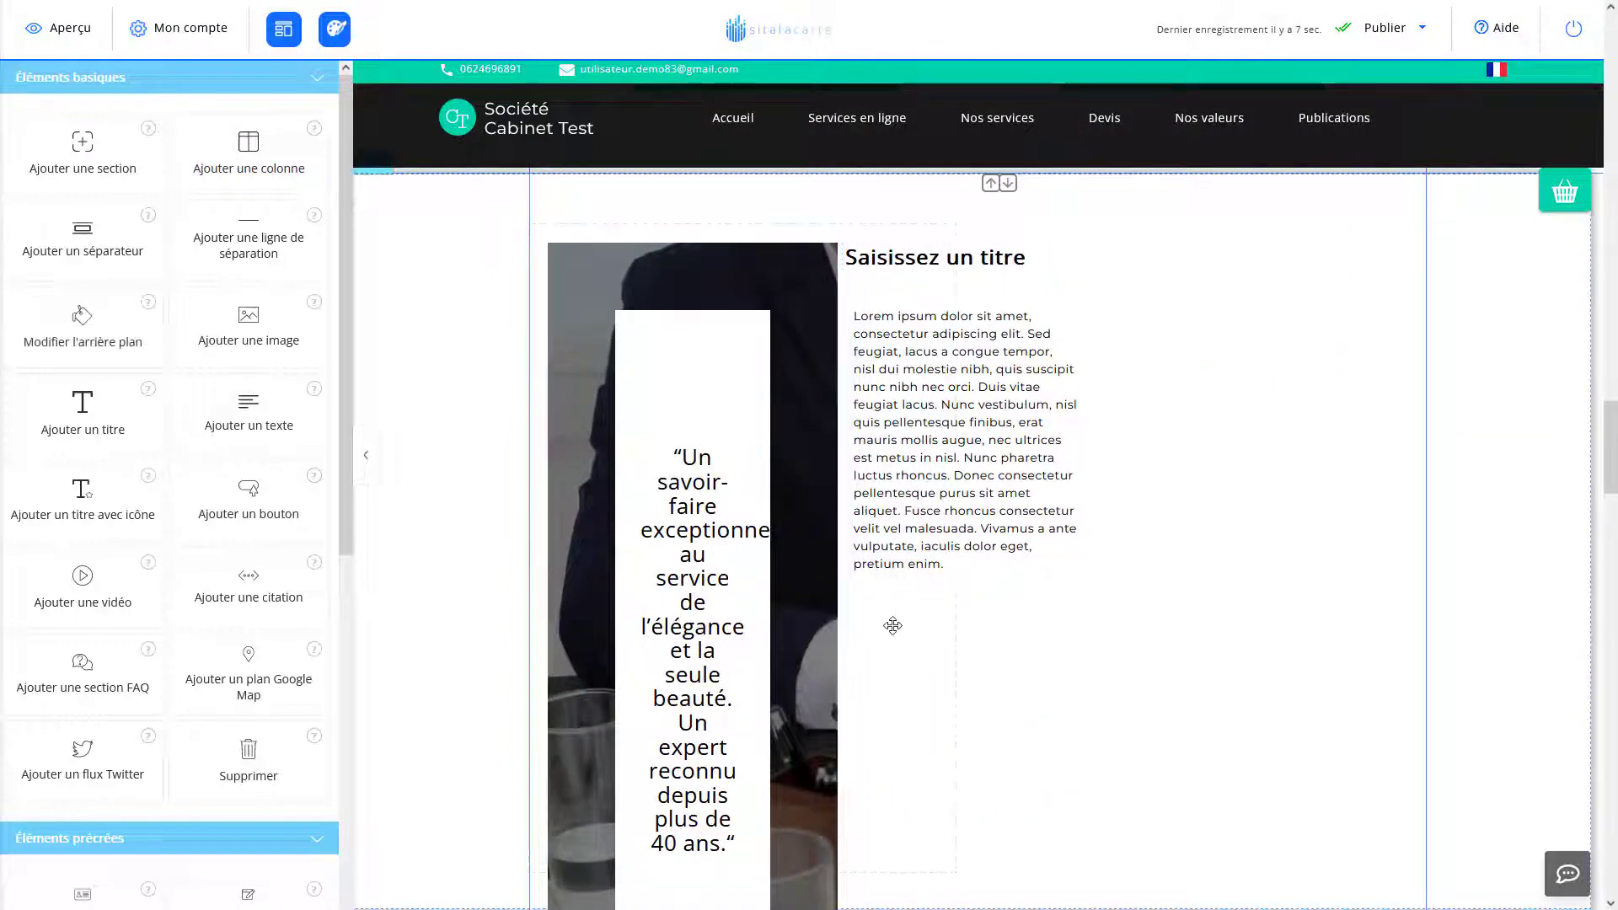
pyautogui.click(811, 617)
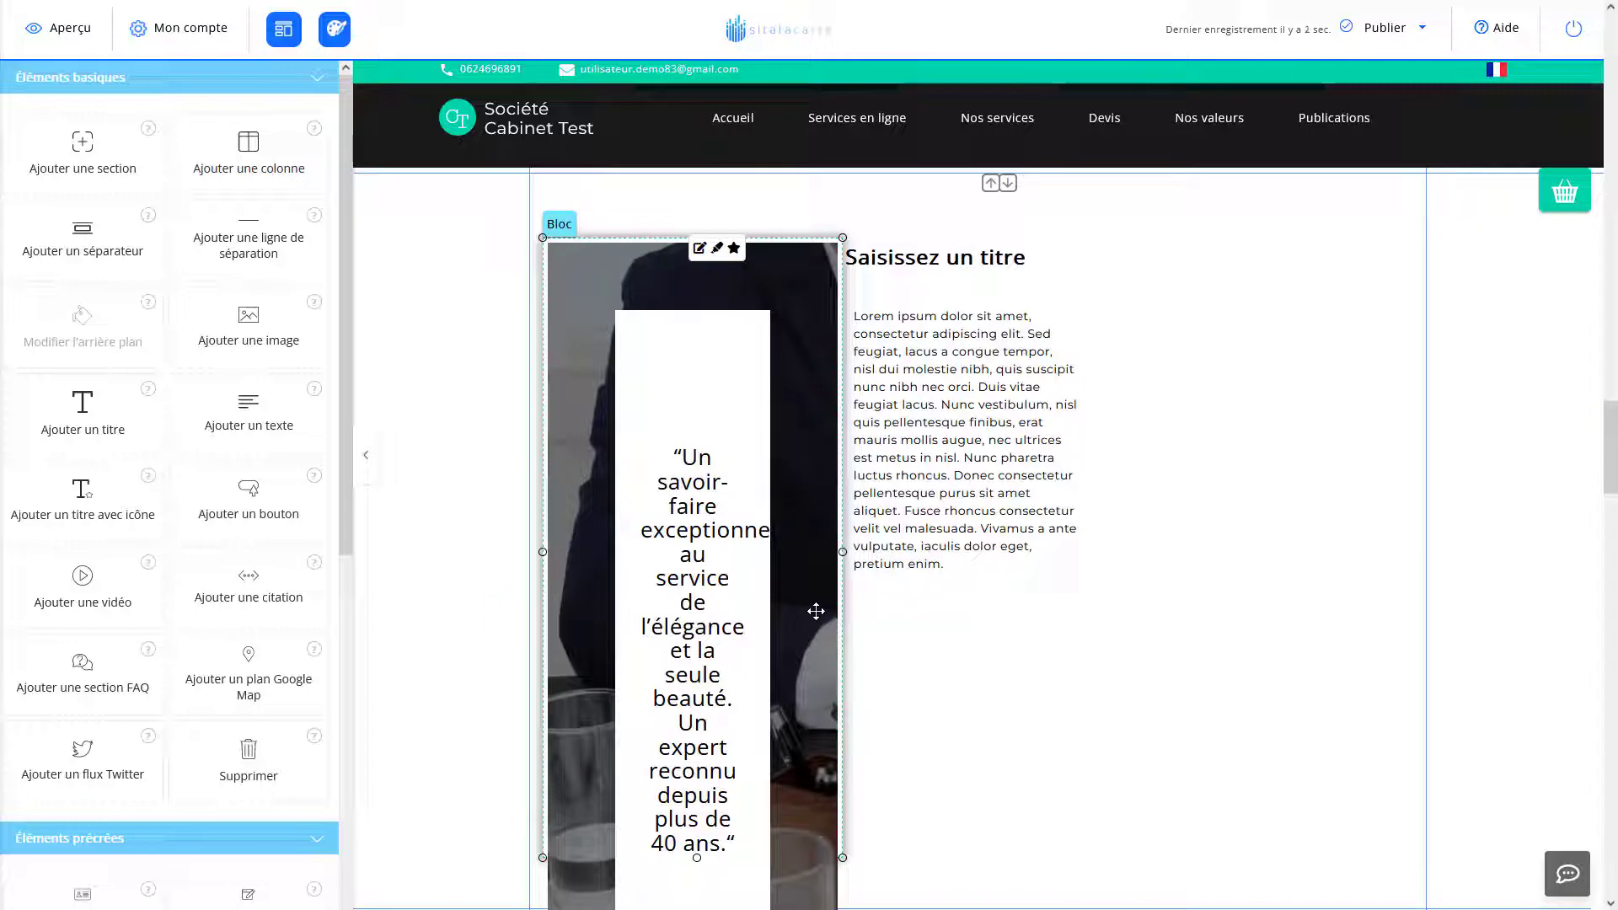
pyautogui.scroll(3, 874, 624)
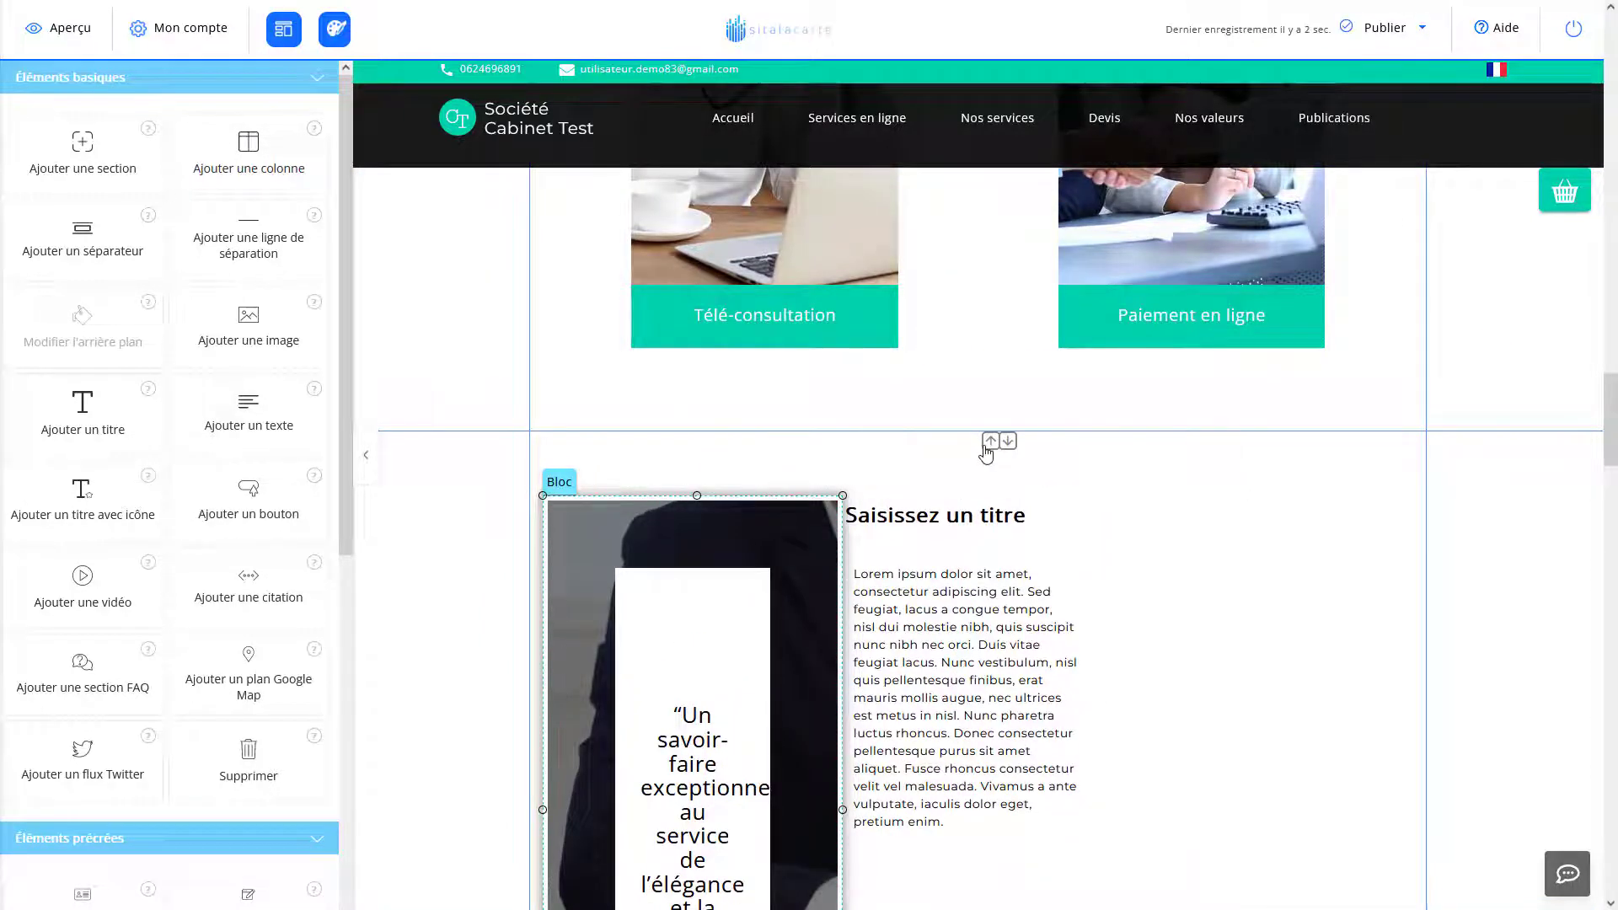
# Insert a new empty section between the image block with three service cards and the "Services en ligne" section
pyautogui.scroll(-4, 1011, 523)
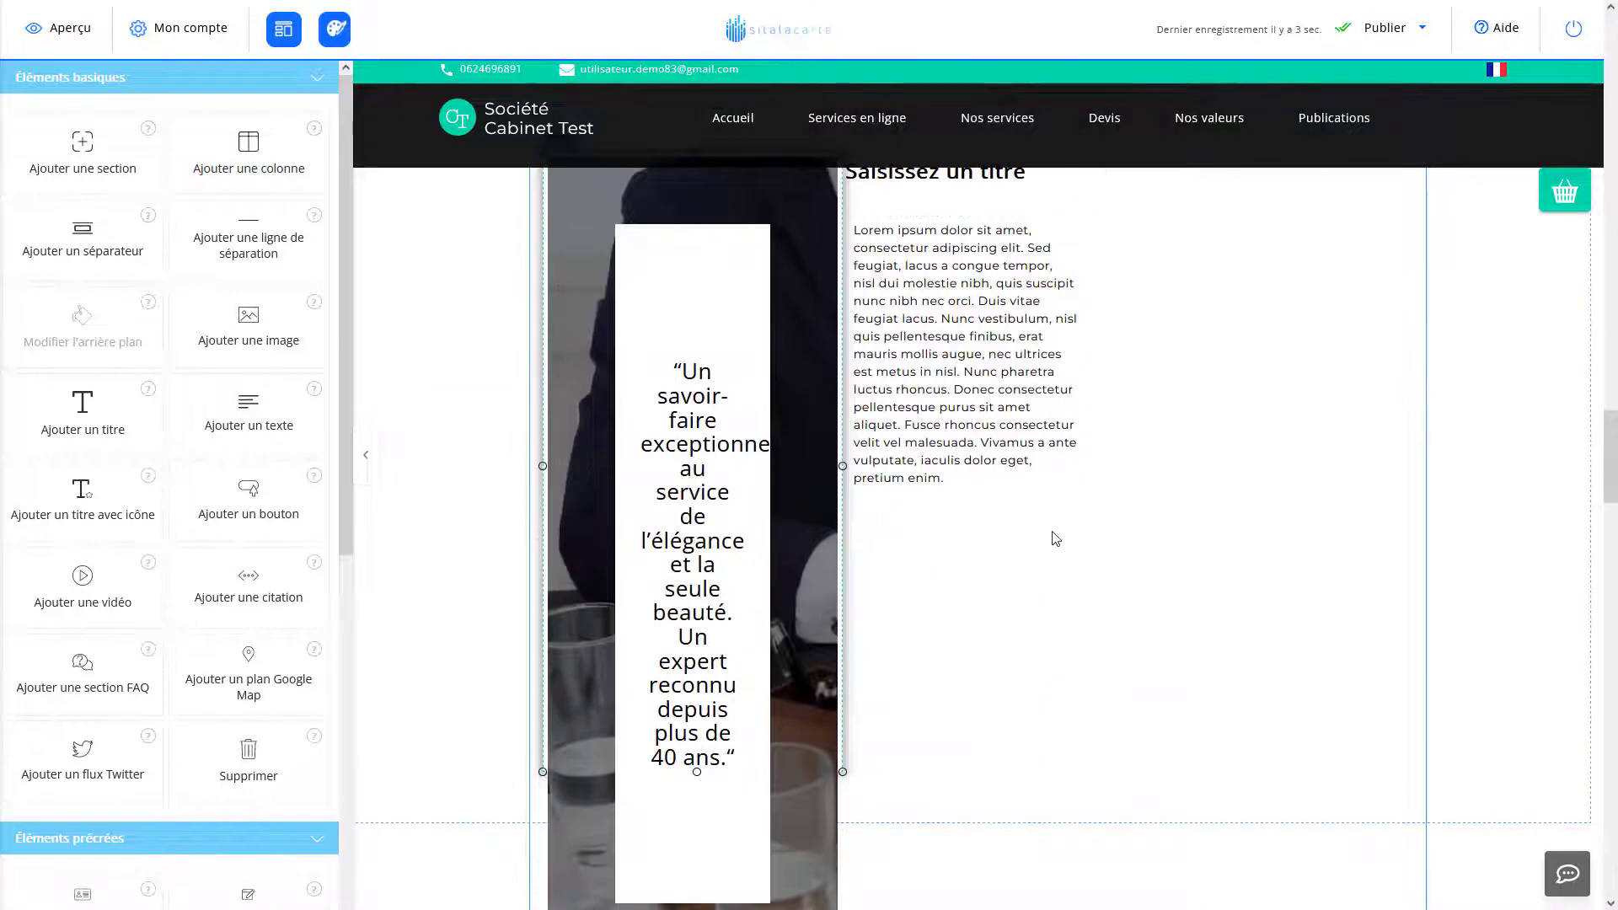
pyautogui.scroll(-8, 1056, 539)
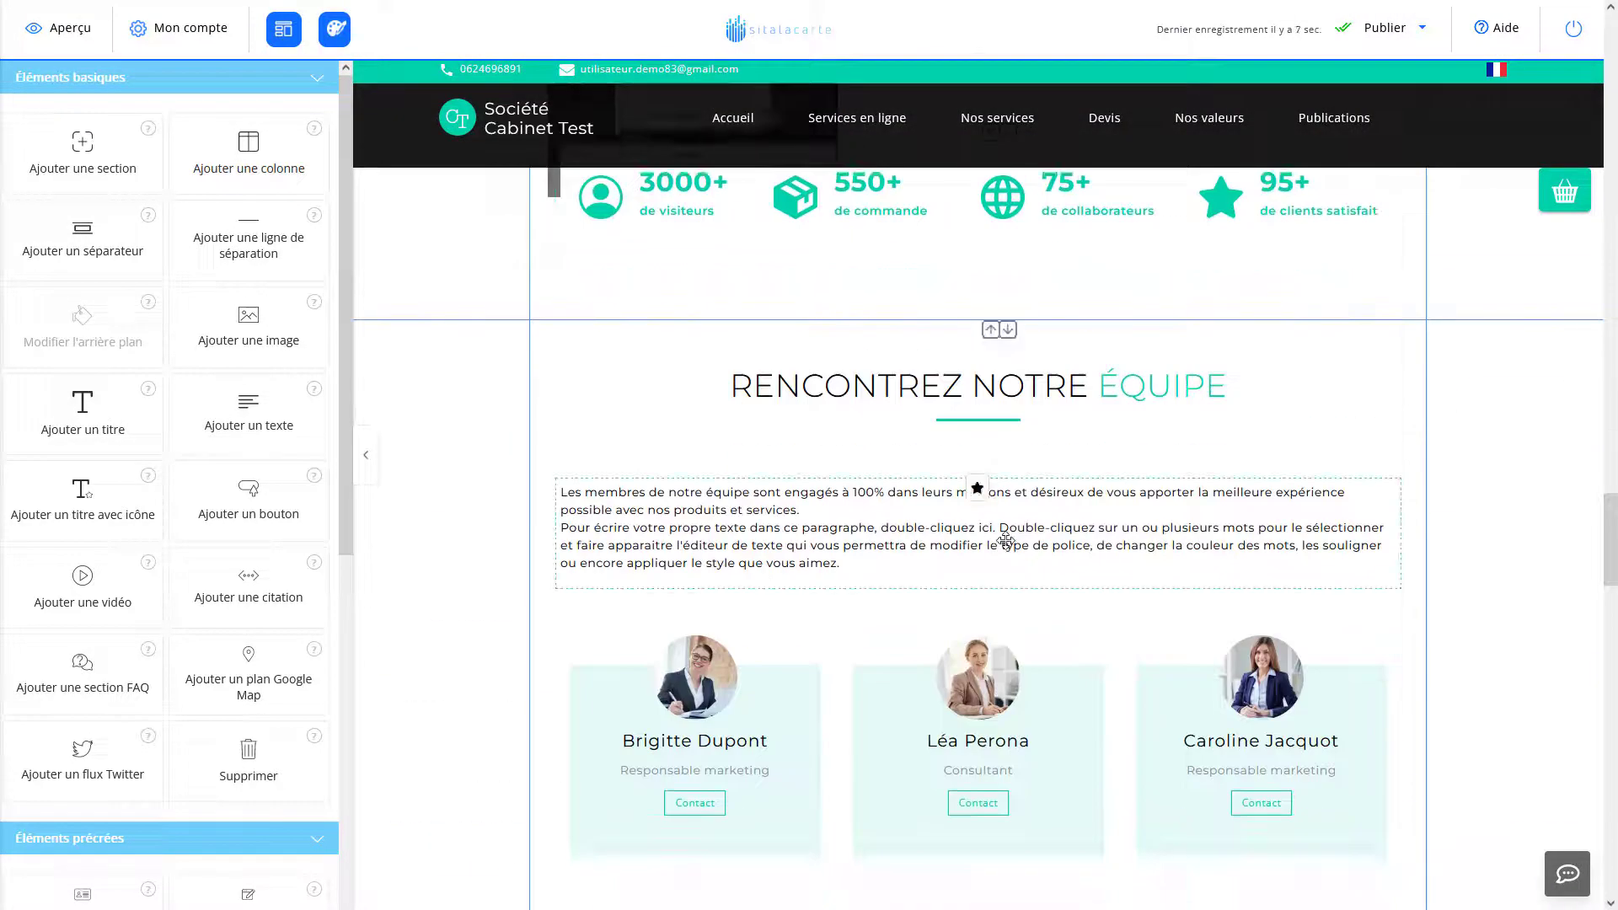
pyautogui.scroll(-7, 978, 527)
pyautogui.scroll(5, 910, 506)
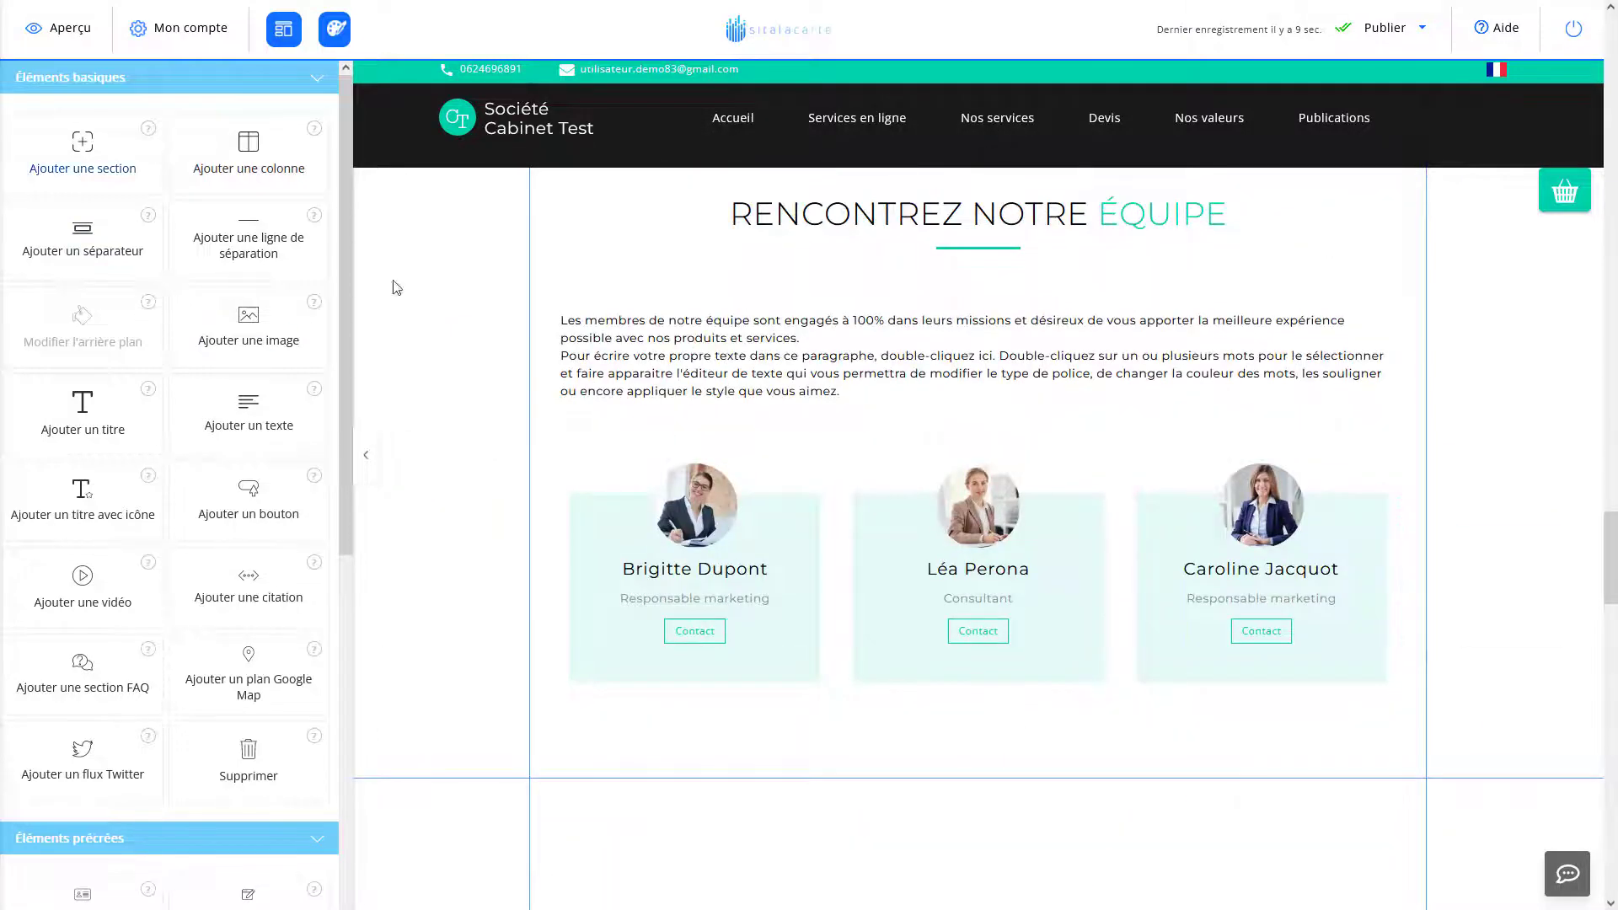
pyautogui.scroll(20, 737, 451)
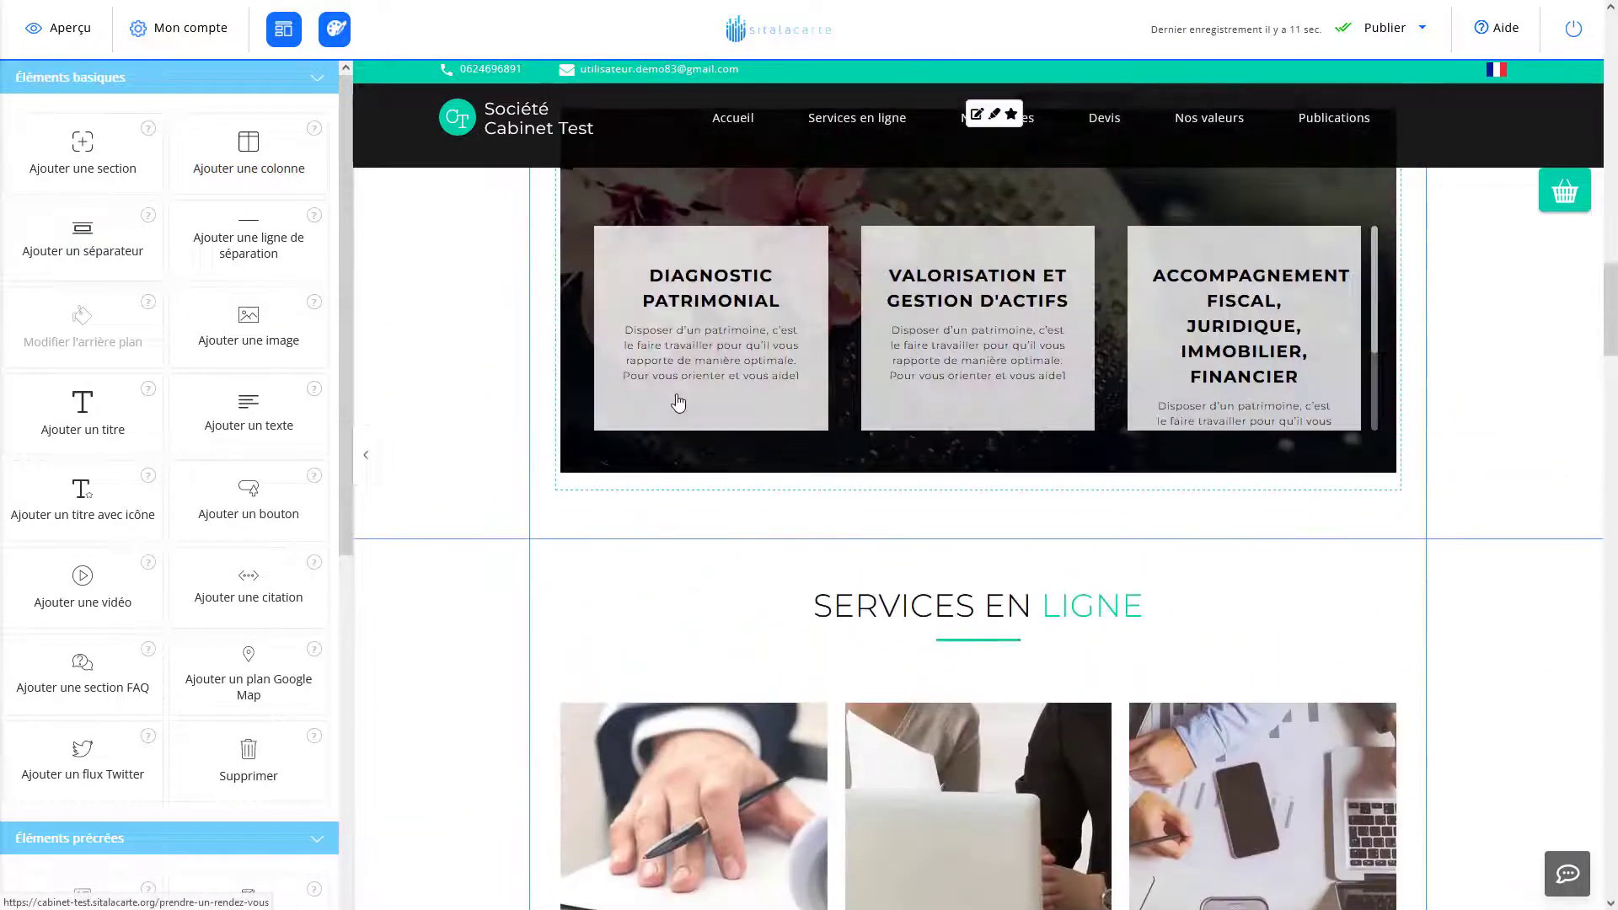
pyautogui.moveTo(70, 154); pyautogui.dragTo(696, 531)
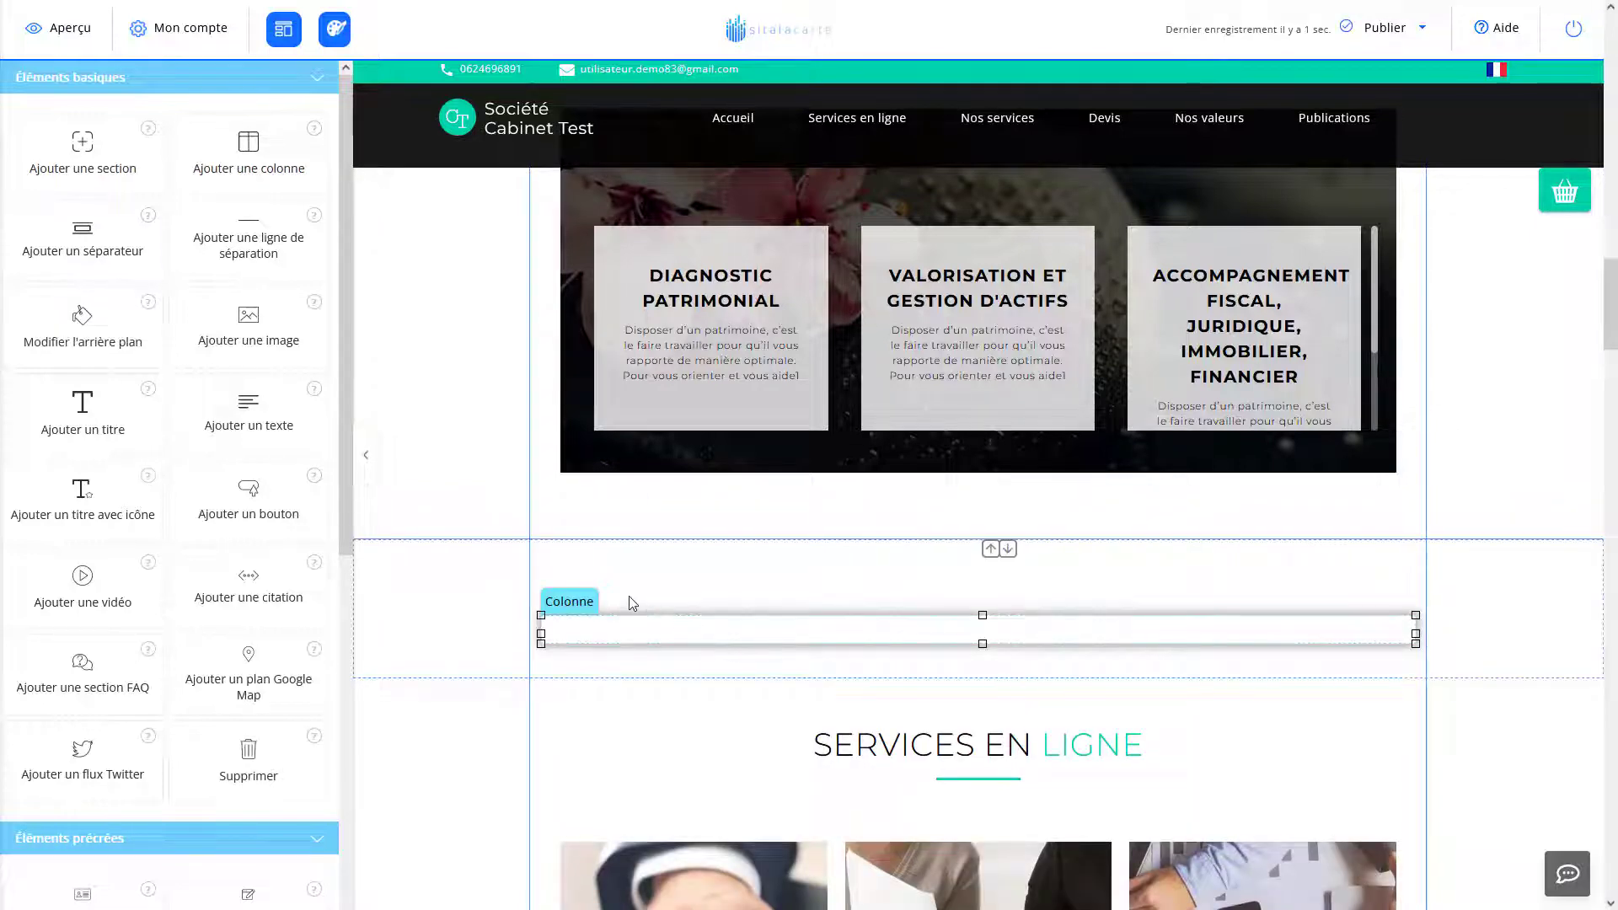
# Add columns to the new section so it is split into three, and select the individual columns to check the division
pyautogui.moveTo(246, 158); pyautogui.dragTo(676, 600)
pyautogui.click(790, 634)
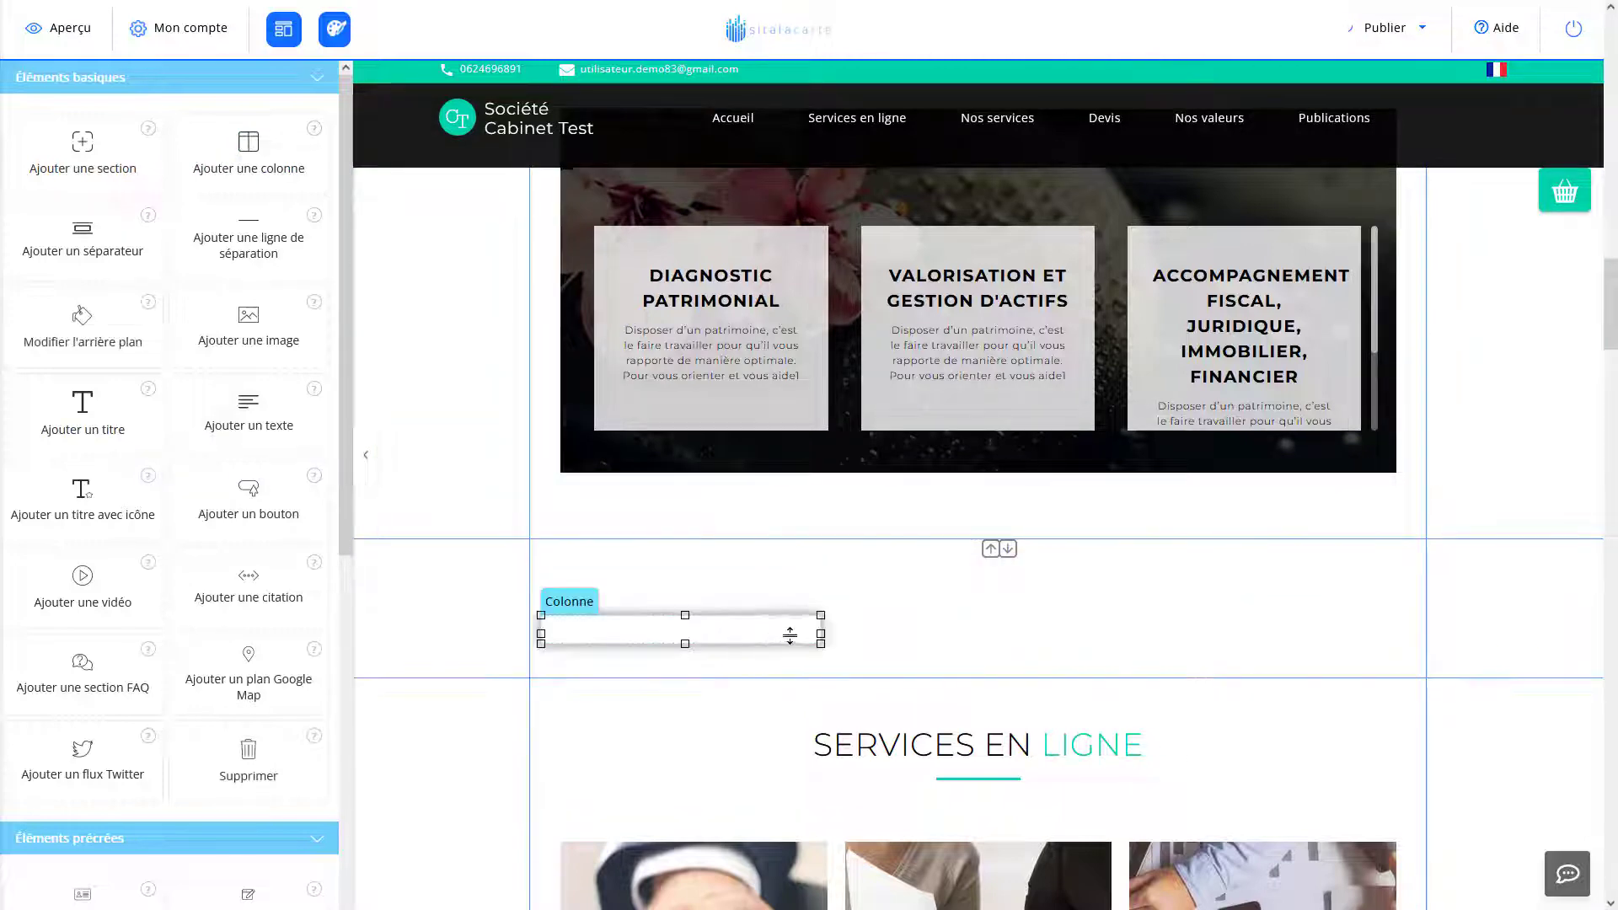
pyautogui.click(895, 636)
pyautogui.click(1253, 634)
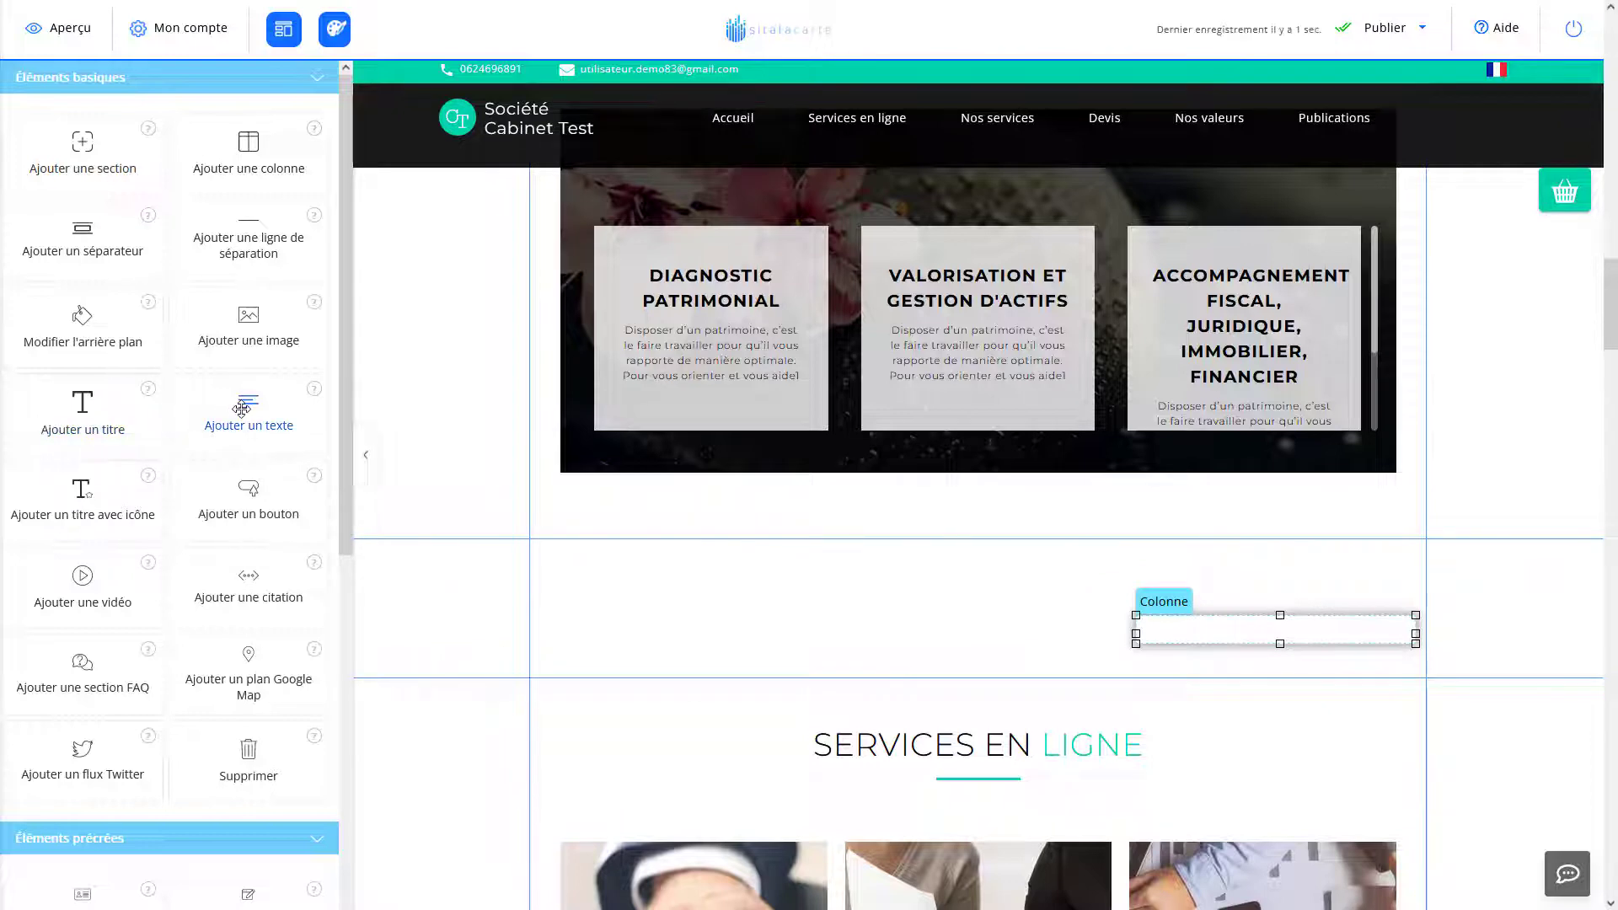
# Insert a text element in each of the three columns of the new section, then select individual text blocks
pyautogui.moveTo(242, 410)
pyautogui.mouseDown()
pyautogui.moveTo(647, 630)
pyautogui.moveTo(243, 409)
pyautogui.moveTo(696, 630)
pyautogui.mouseUp()
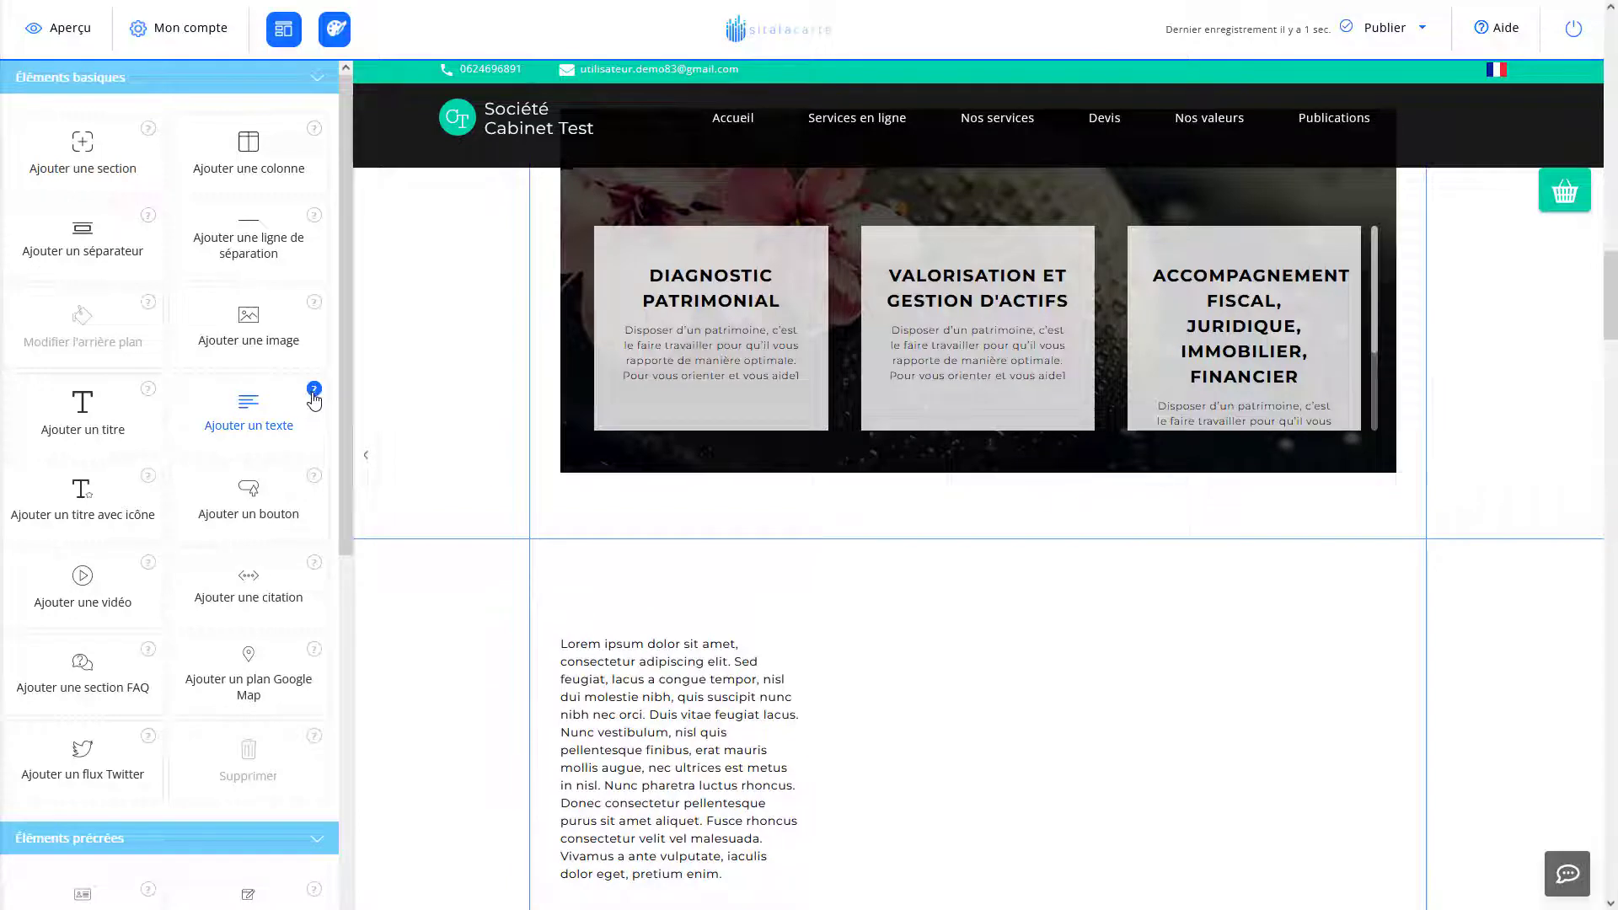
pyautogui.scroll(-2, 691, 502)
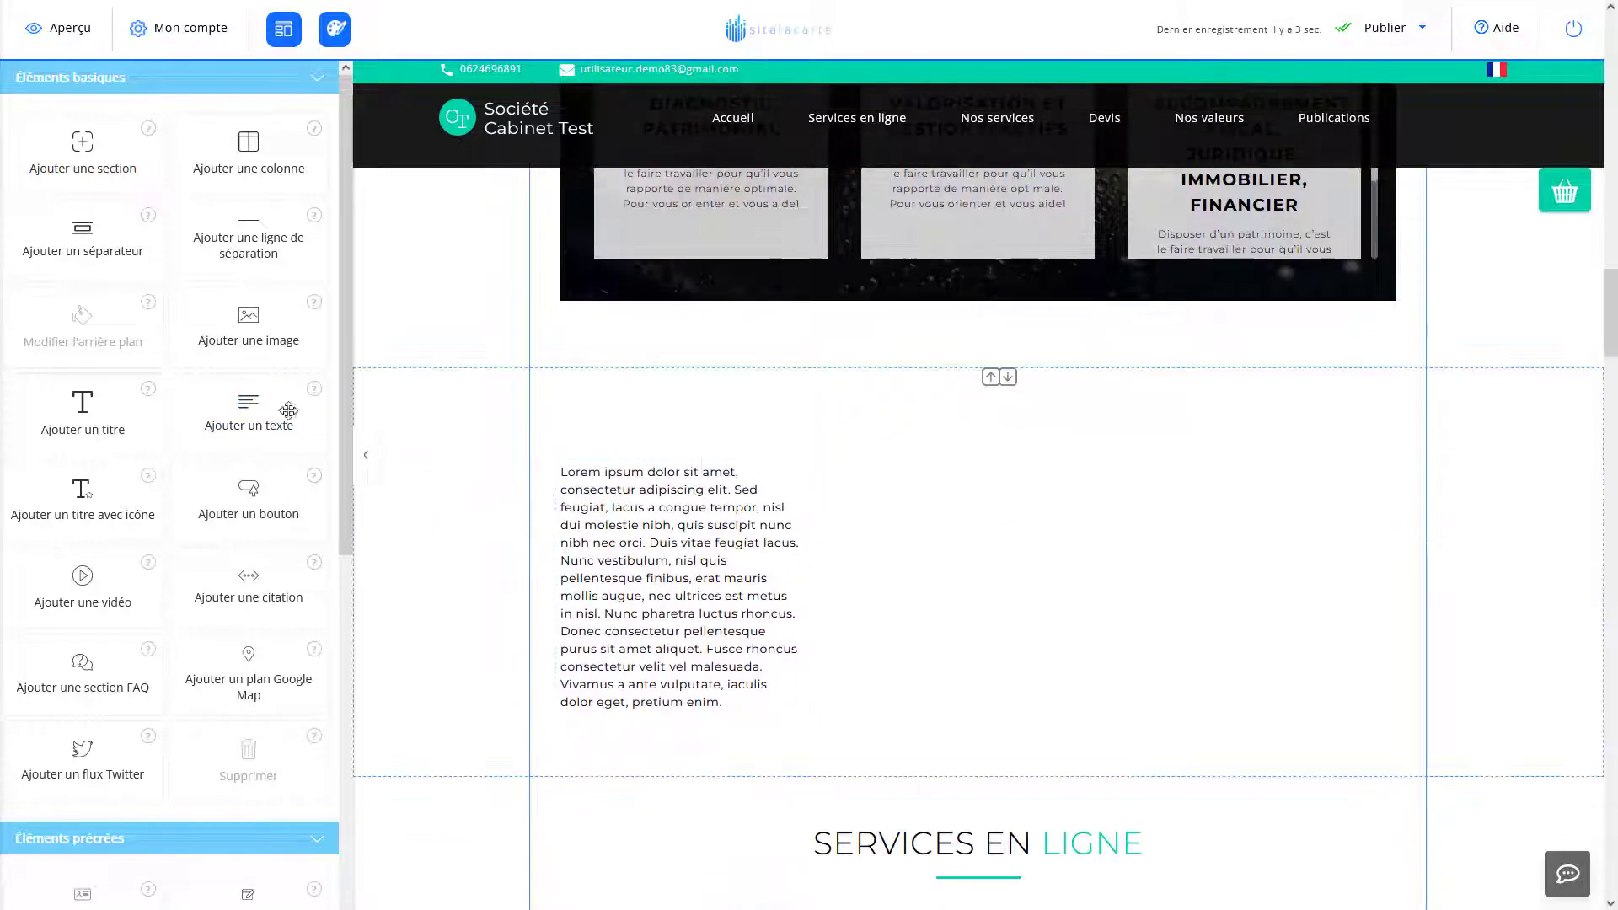
pyautogui.moveTo(238, 423); pyautogui.dragTo(1230, 467)
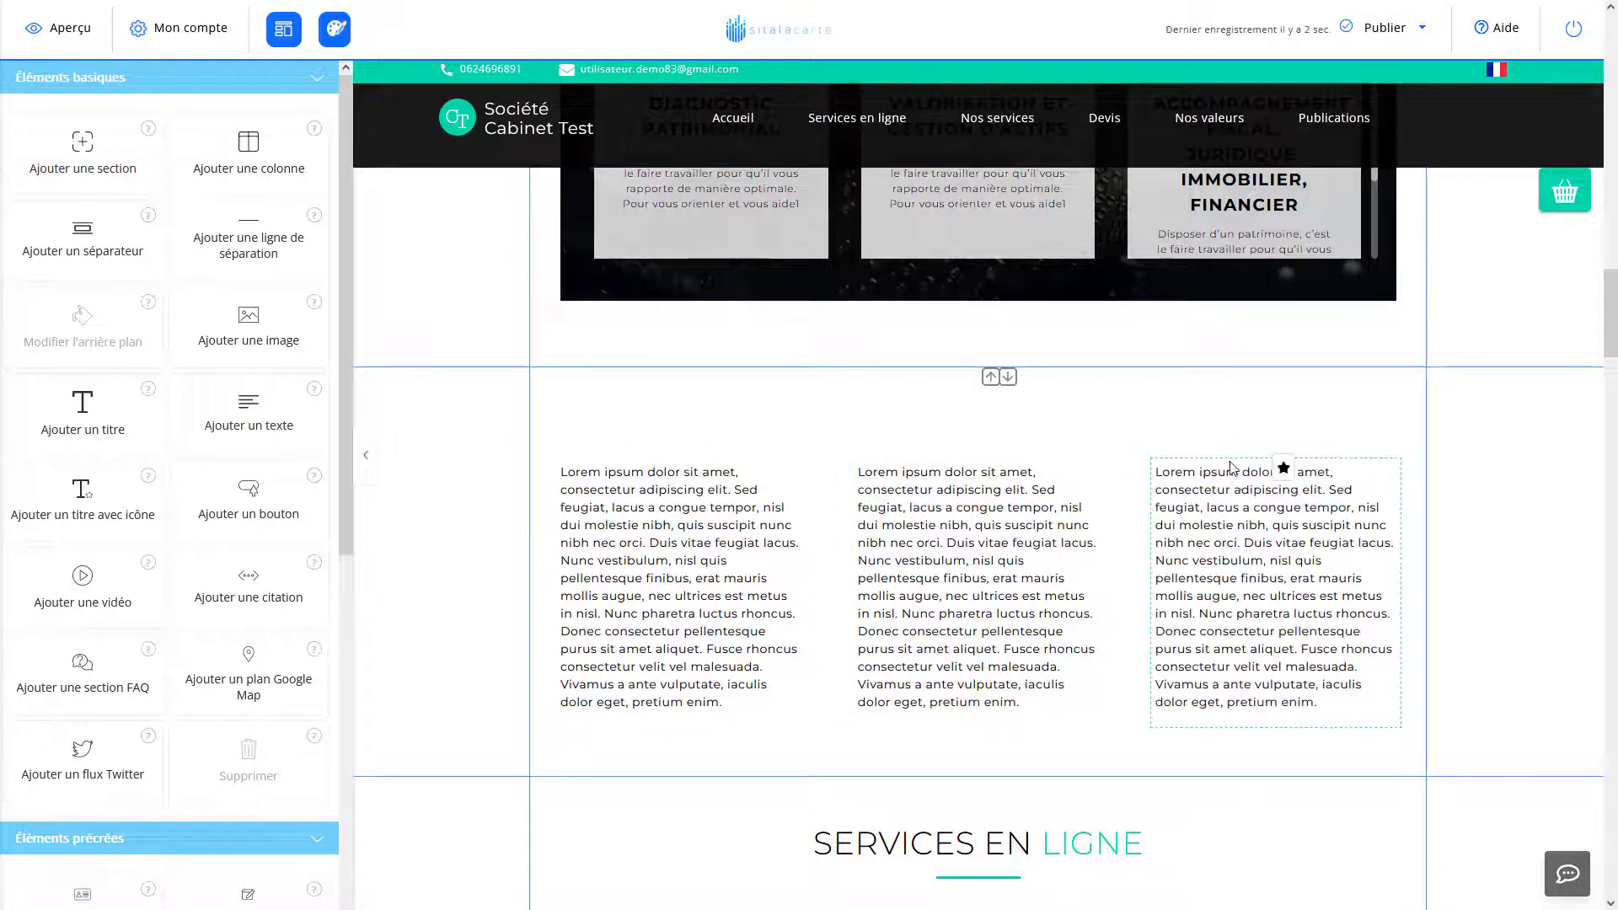
pyautogui.click(689, 613)
pyautogui.click(1273, 590)
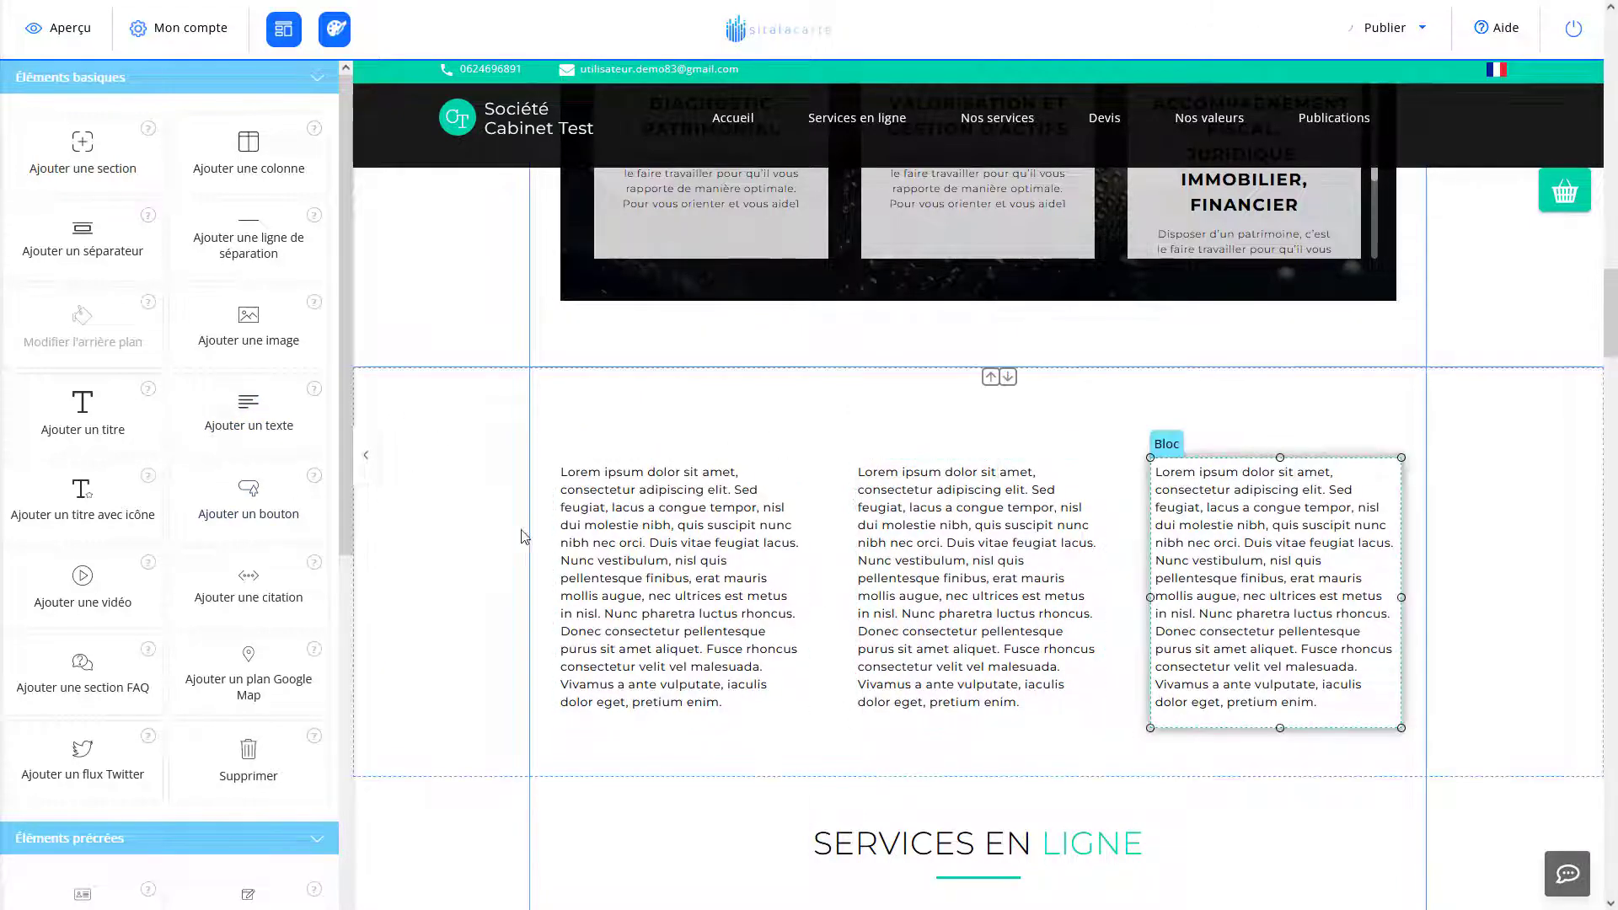
pyautogui.click(660, 549)
pyautogui.click(715, 542)
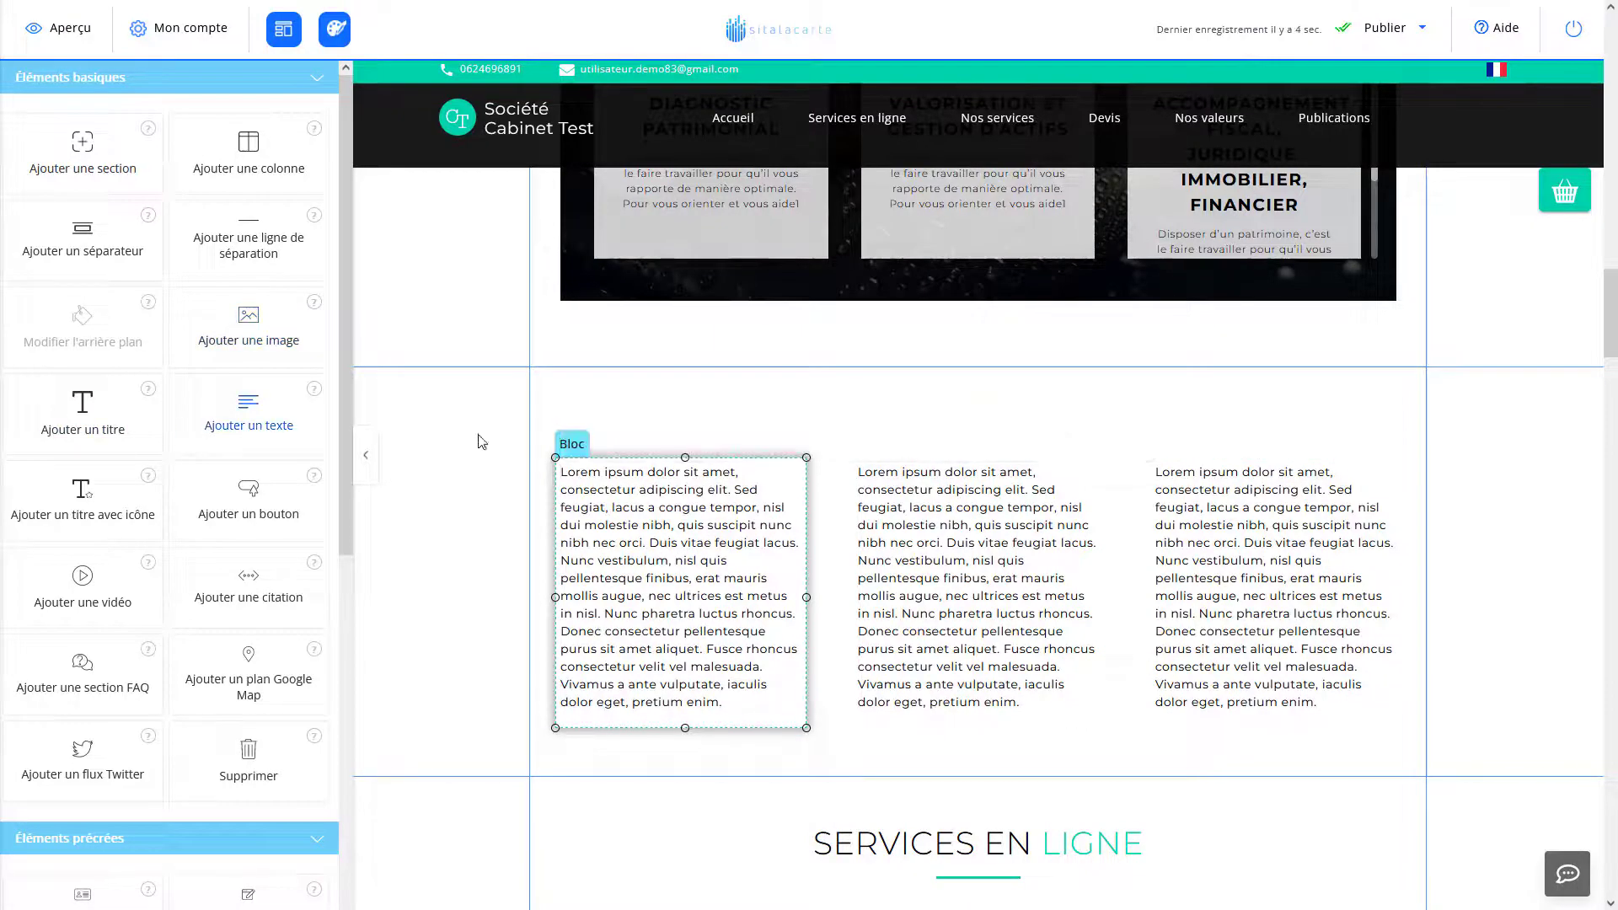
# Insert a title element above the text in each of the three columns
pyautogui.moveTo(82, 413); pyautogui.dragTo(602, 491)
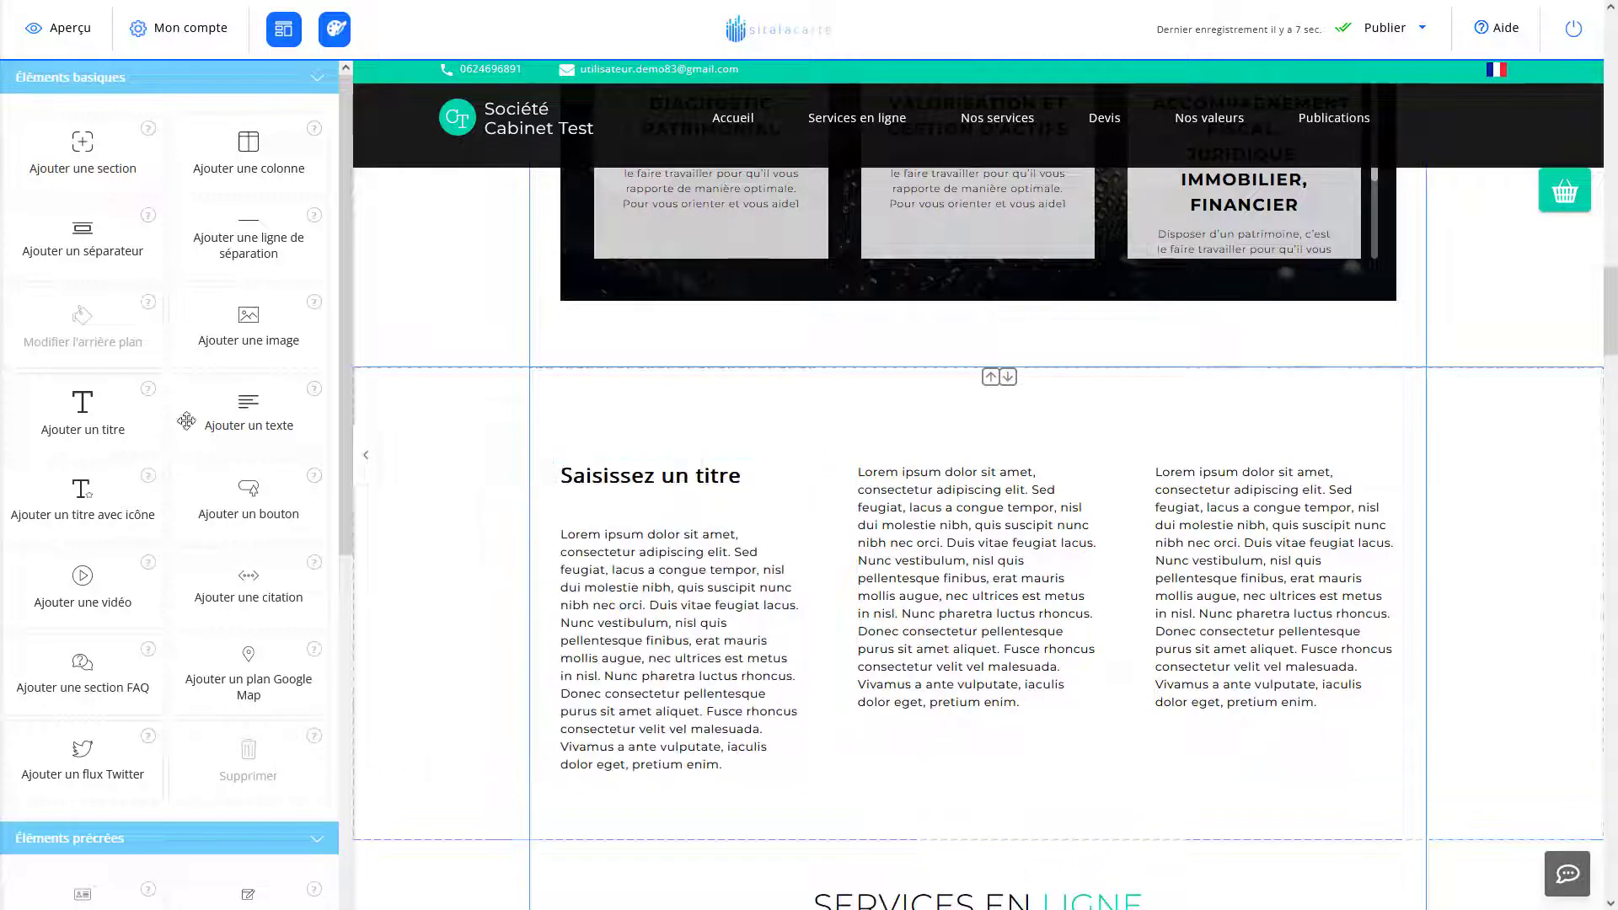
pyautogui.moveTo(82, 413); pyautogui.dragTo(784, 510)
pyautogui.moveTo(884, 480); pyautogui.dragTo(967, 473)
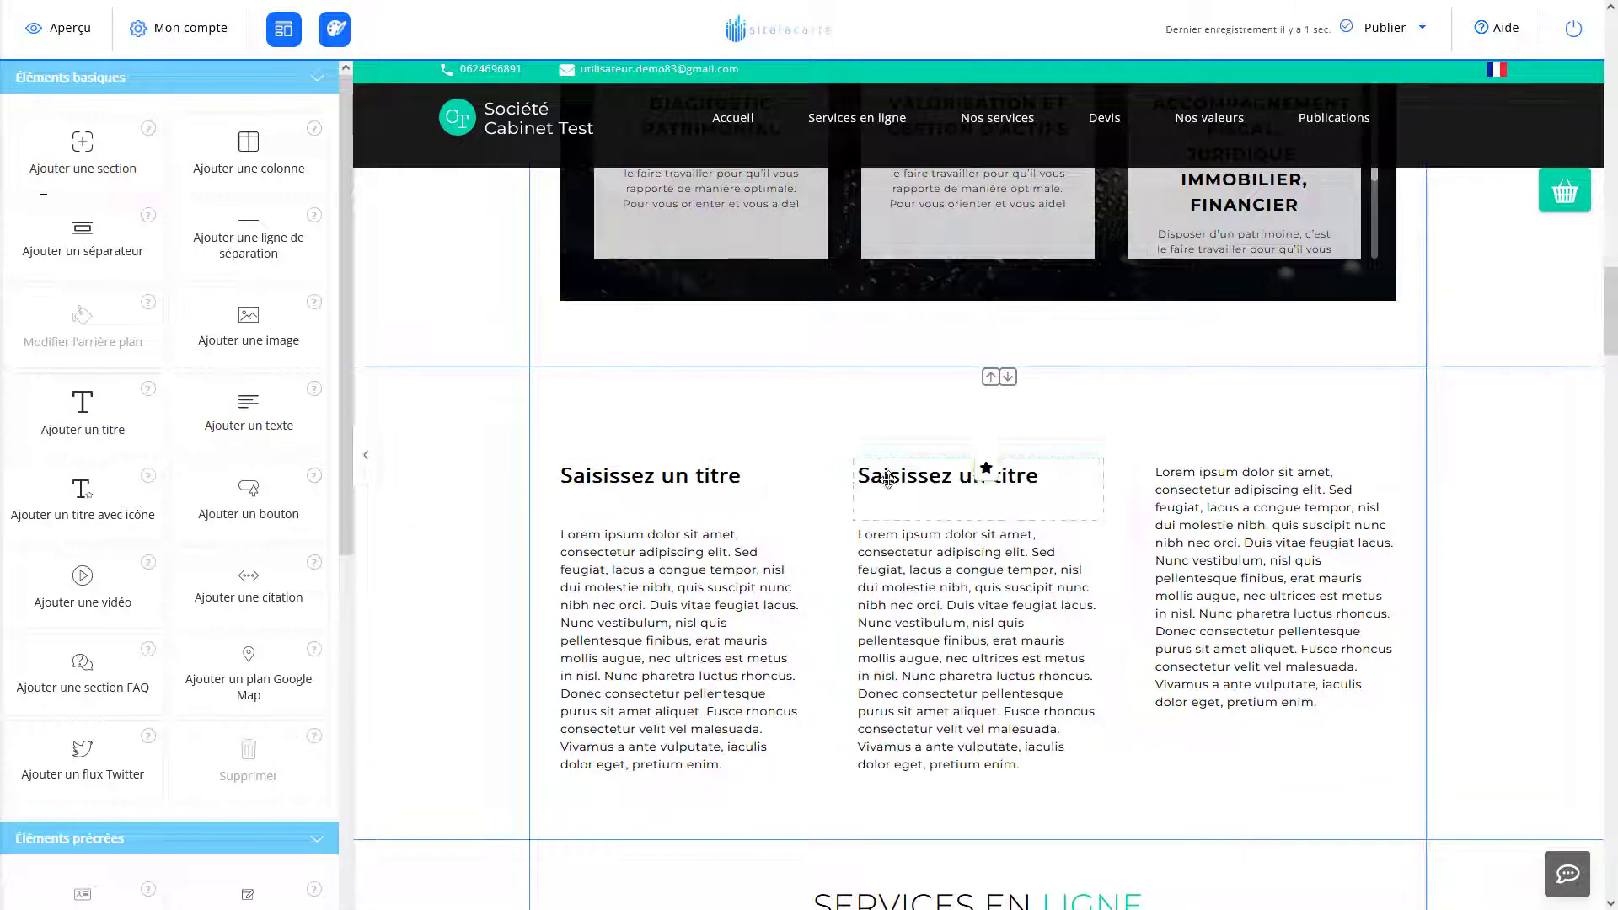
pyautogui.moveTo(83, 413); pyautogui.dragTo(1268, 471)
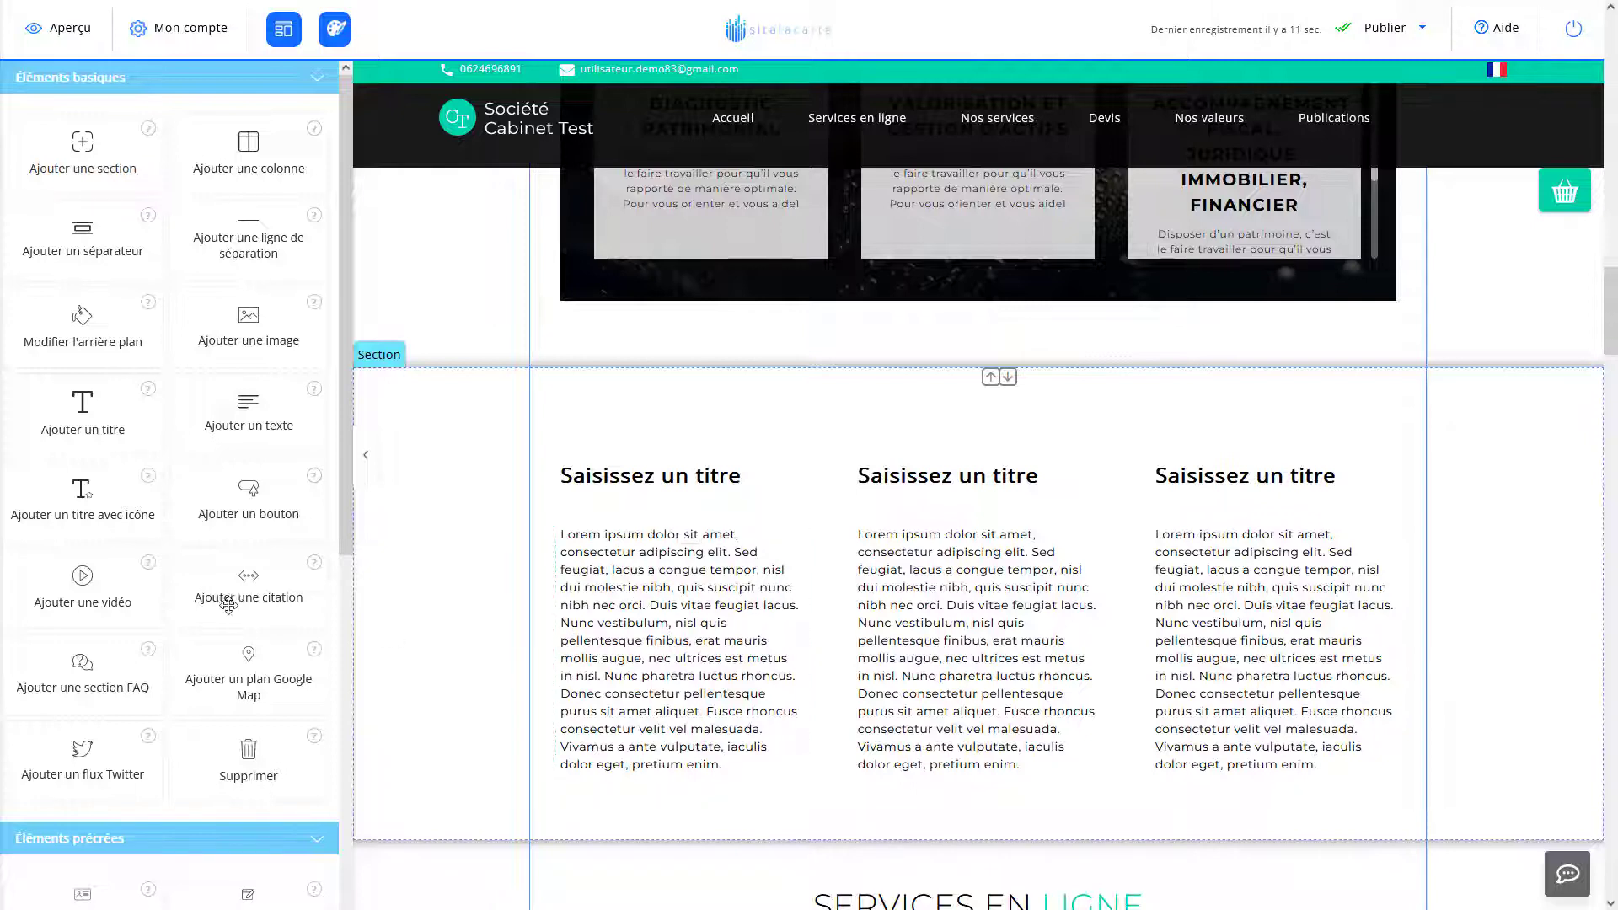
# Review the available prebuilt elements and the image block with three service cards above the new section
pyautogui.scroll(-5, 240, 537)
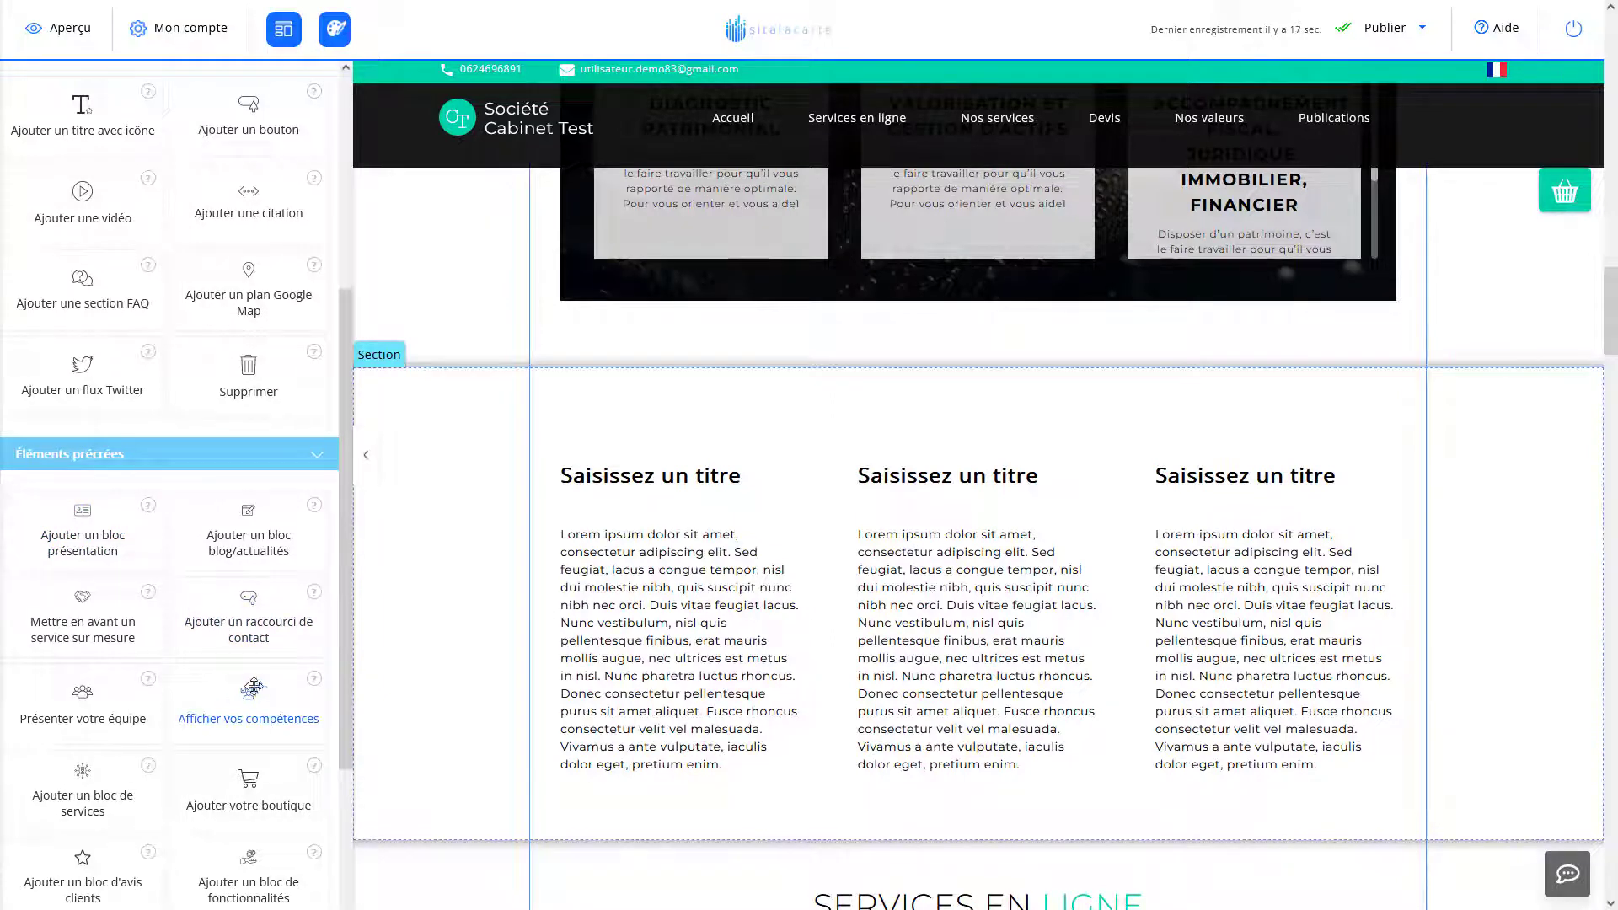
pyautogui.scroll(5, 1095, 581)
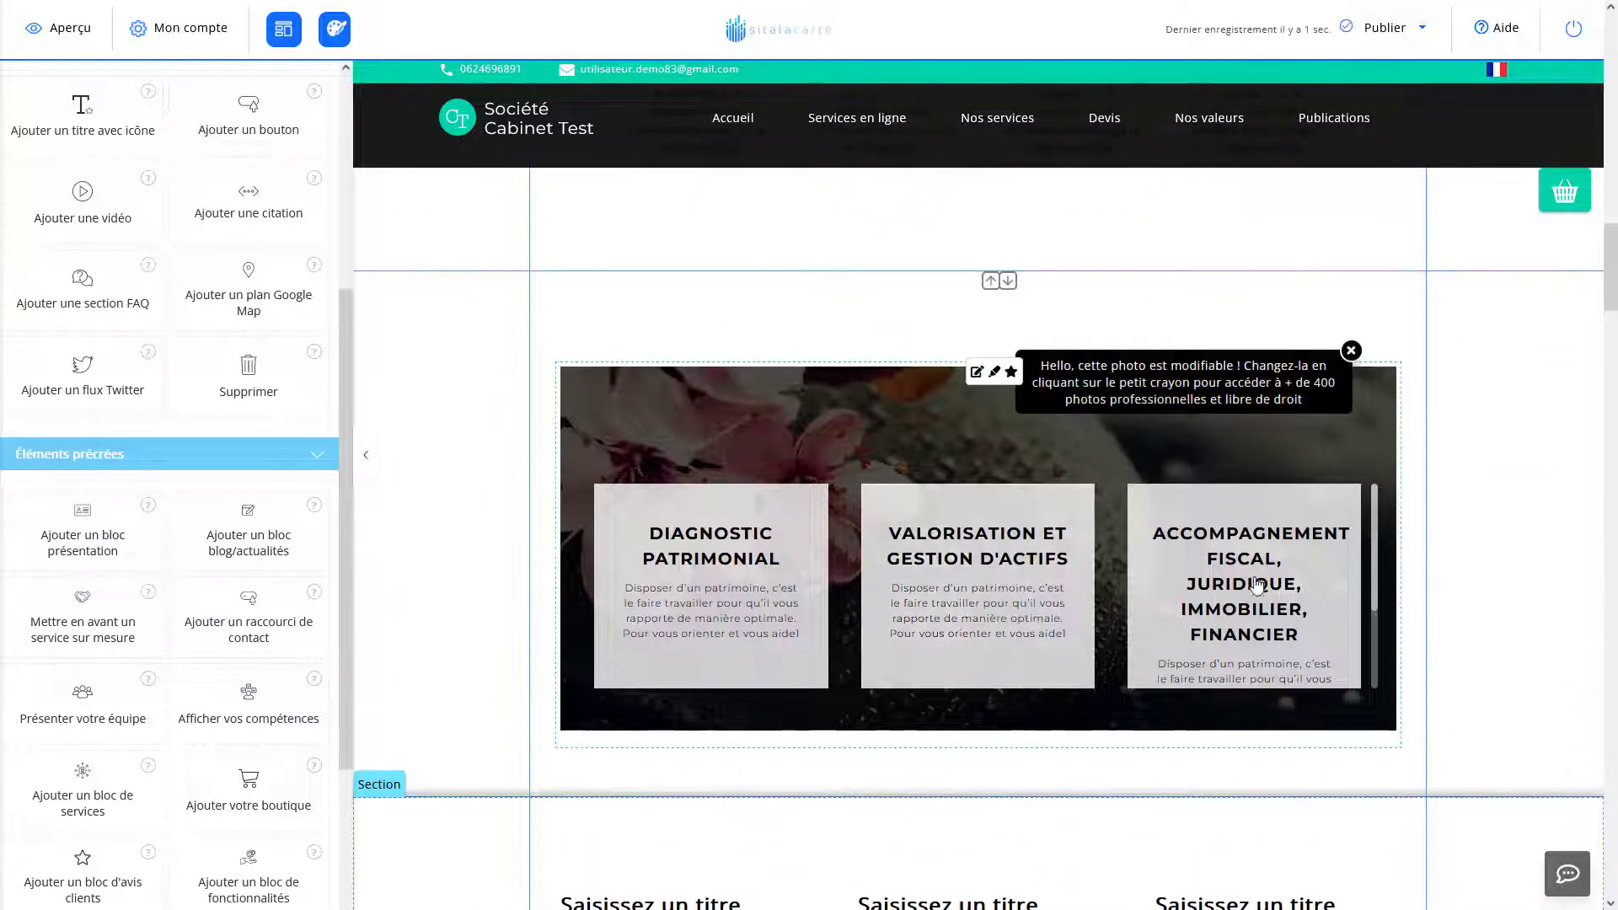
pyautogui.moveTo(1373, 566)
pyautogui.mouseDown()
pyautogui.moveTo(1369, 611)
pyautogui.moveTo(1370, 578)
pyautogui.mouseUp()
pyautogui.scroll(-3, 1471, 621)
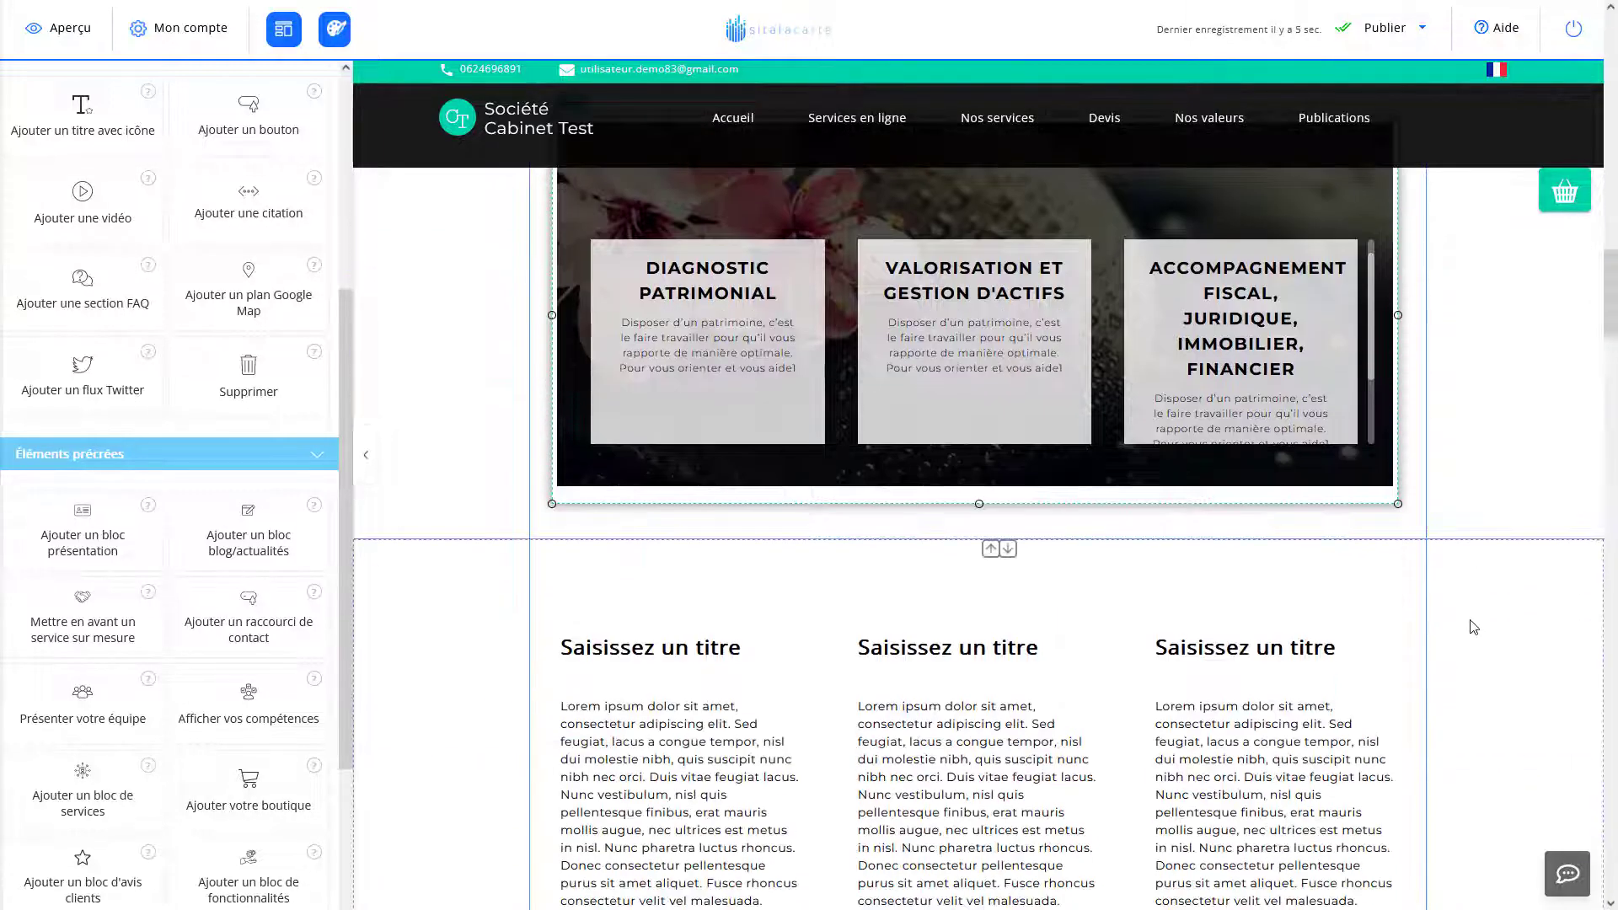
pyautogui.scroll(-2, 1458, 634)
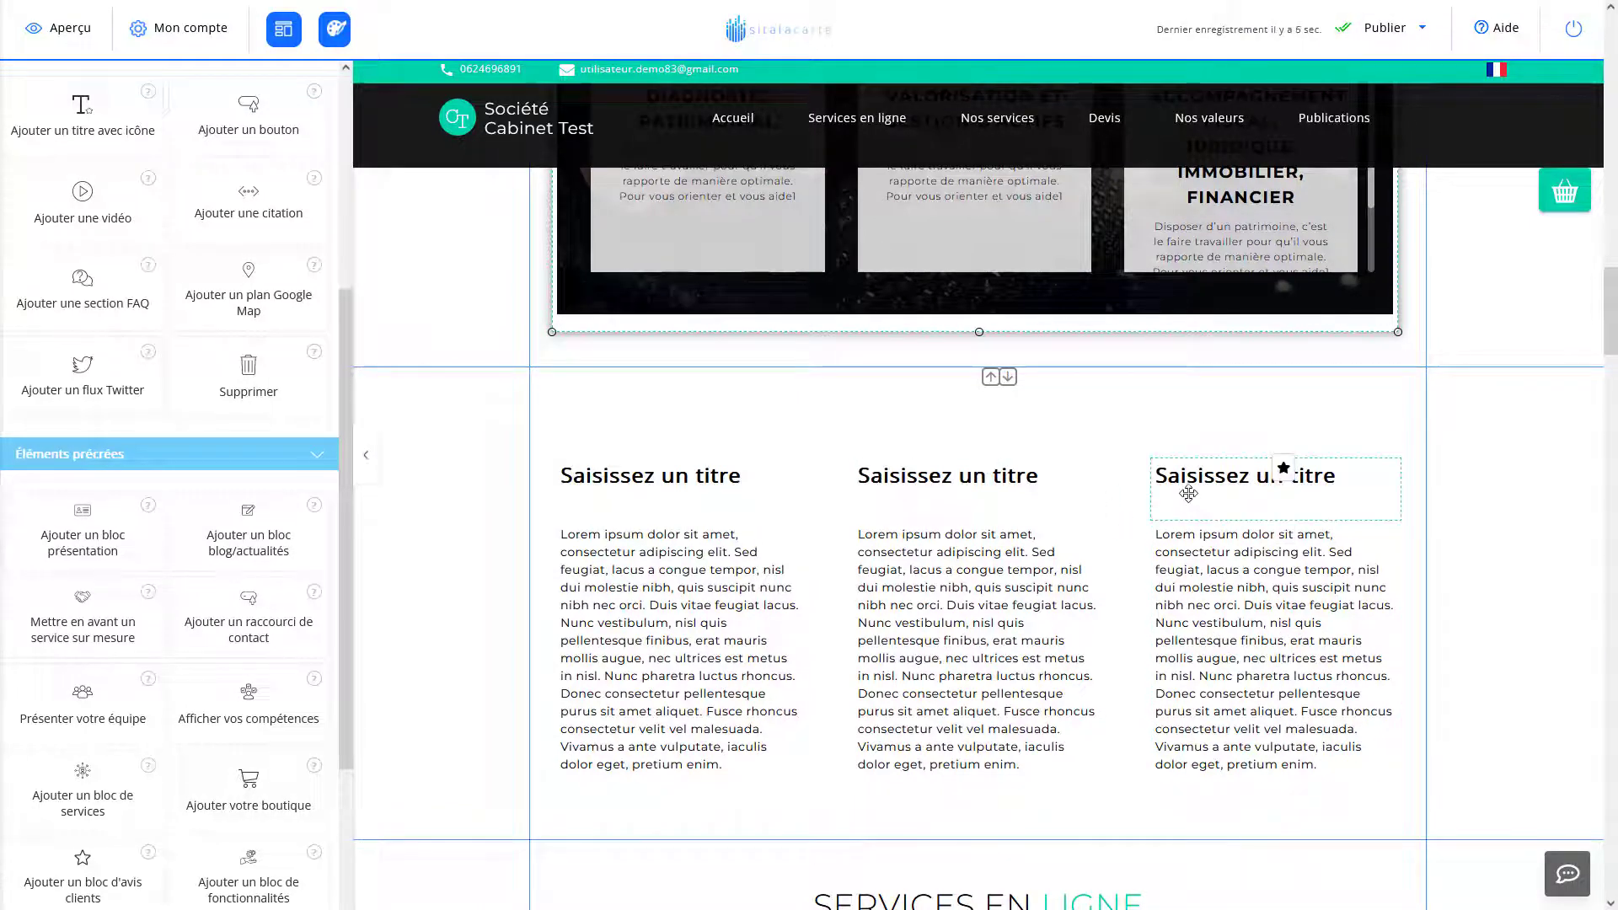
# Select the three columns of the new section one after another to examine the area each one occupies
pyautogui.click(1142, 460)
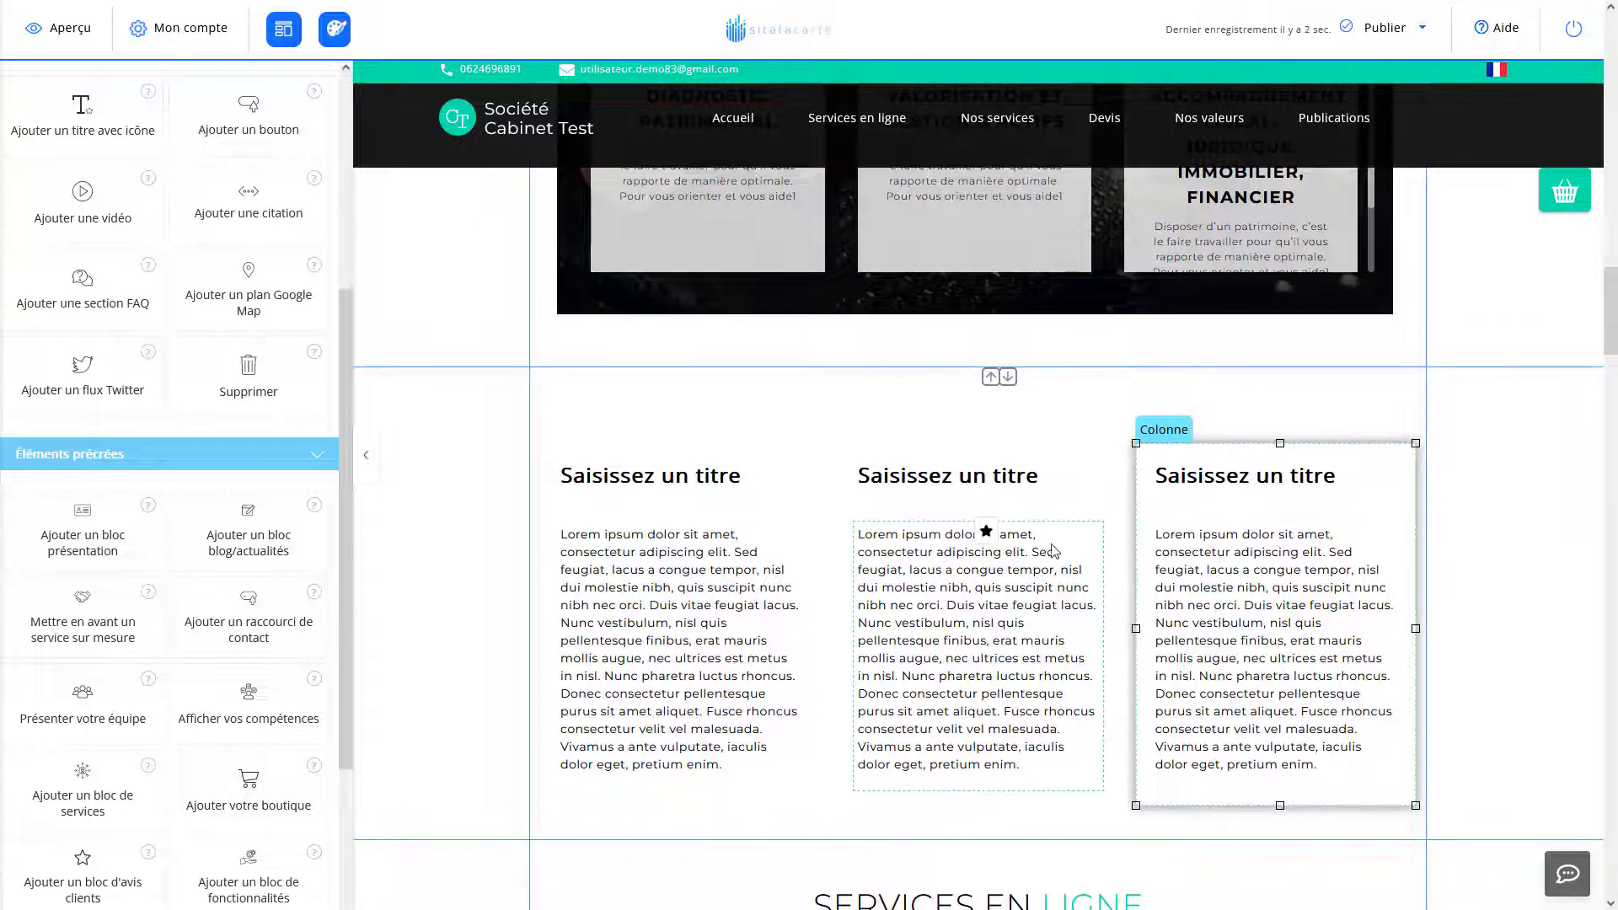
pyautogui.click(1116, 498)
pyautogui.click(1117, 498)
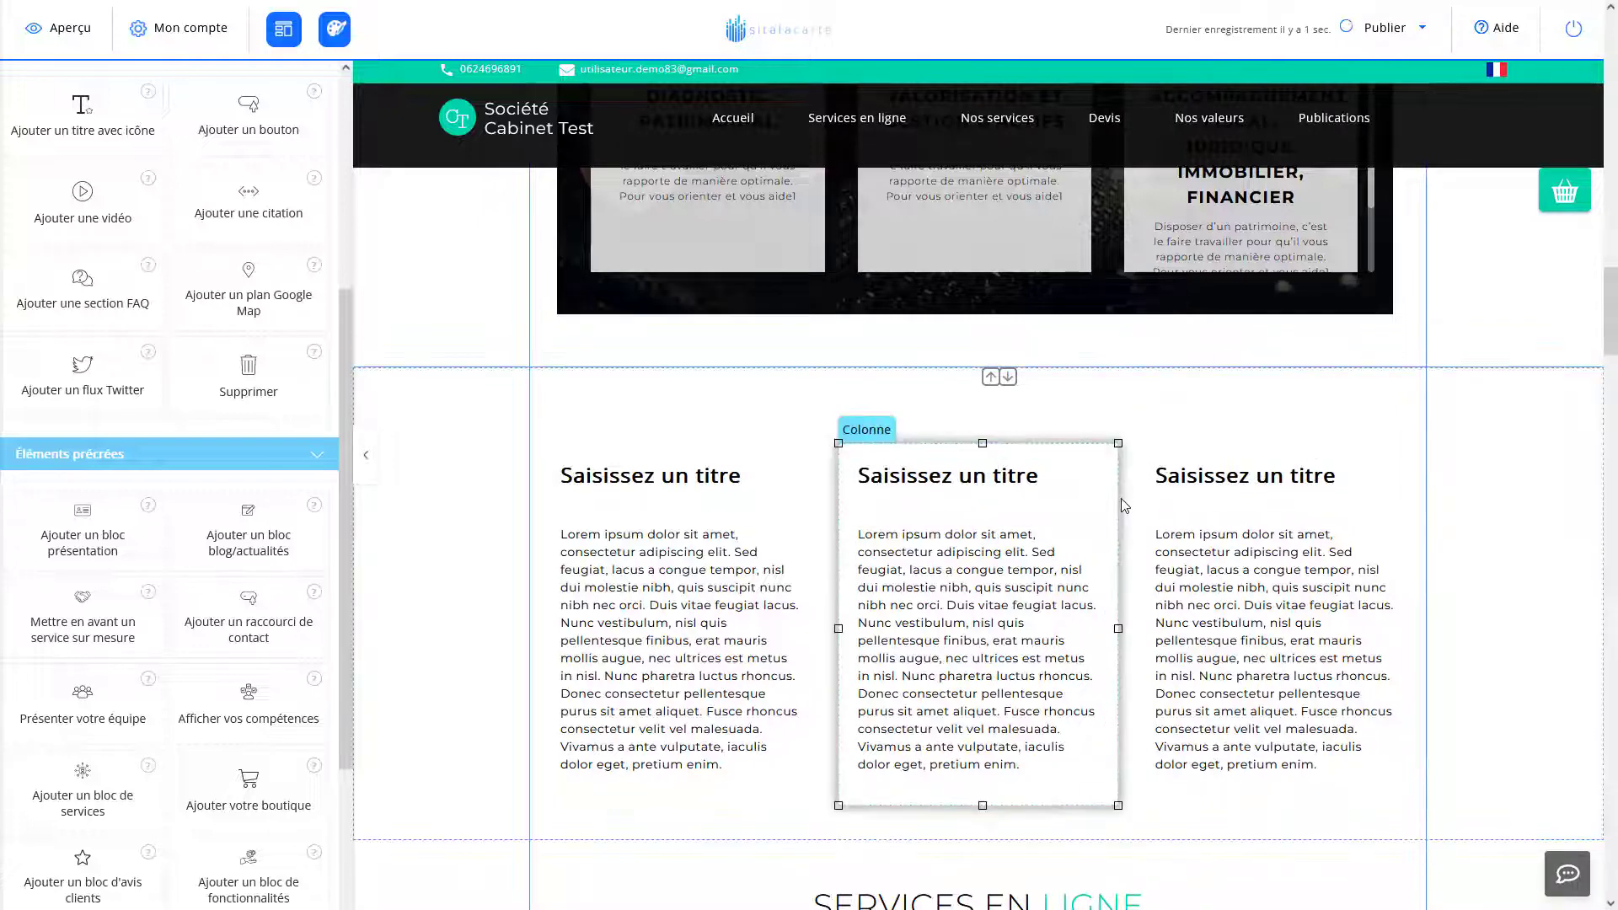
pyautogui.click(816, 463)
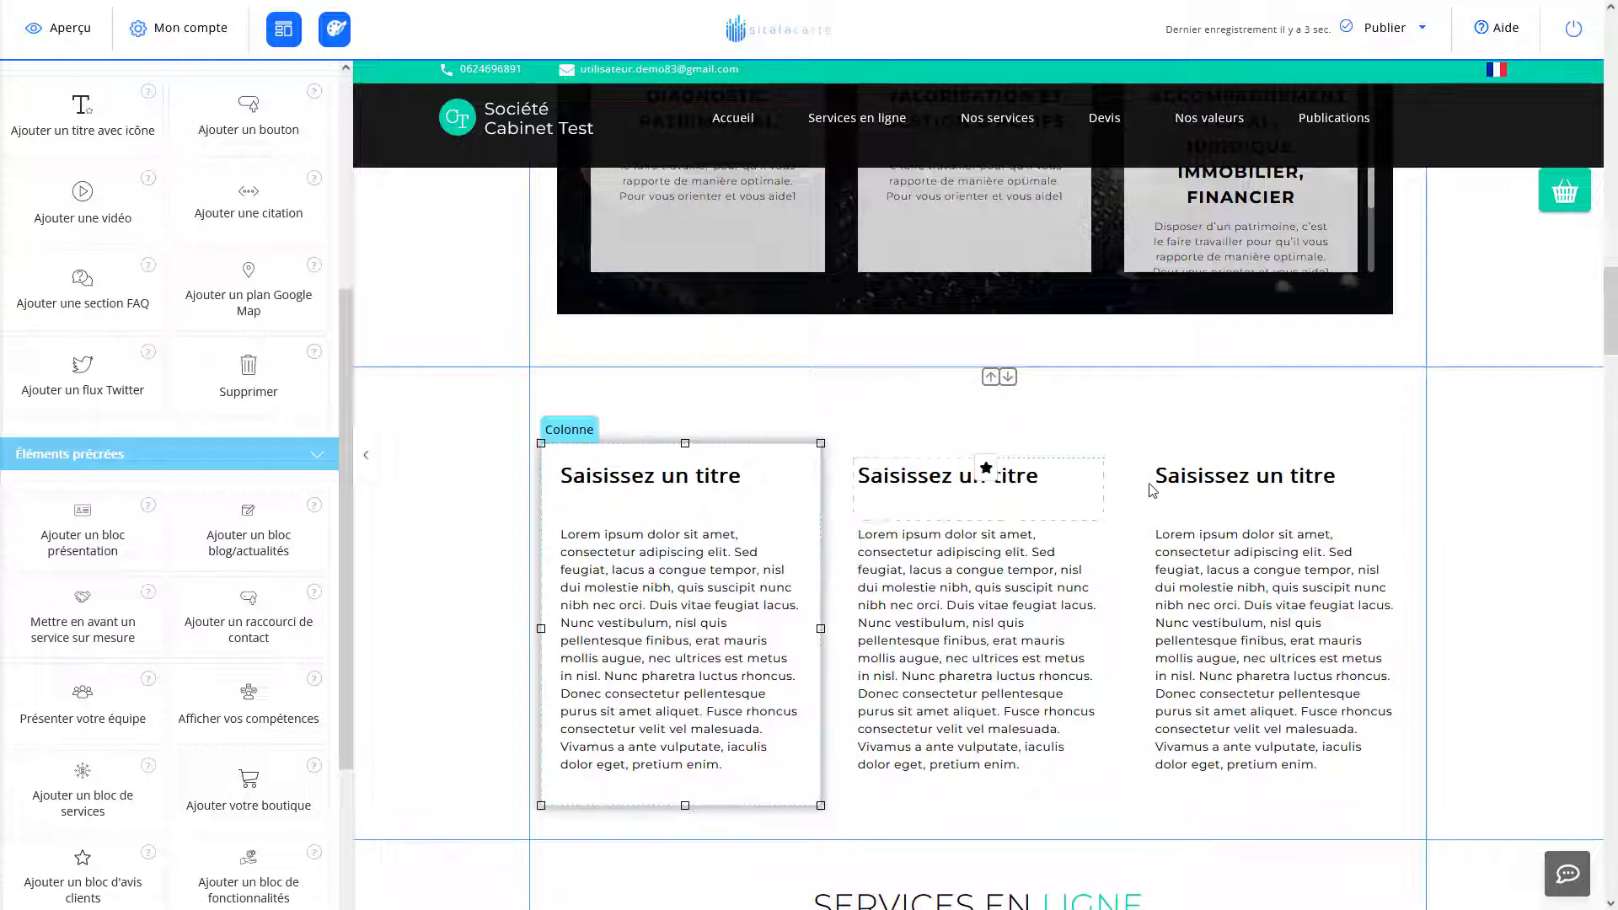
pyautogui.click(1247, 469)
# Narrow the middle column, and widen the third column into the freed space while keeping it within the page's content guides
pyautogui.click(1109, 505)
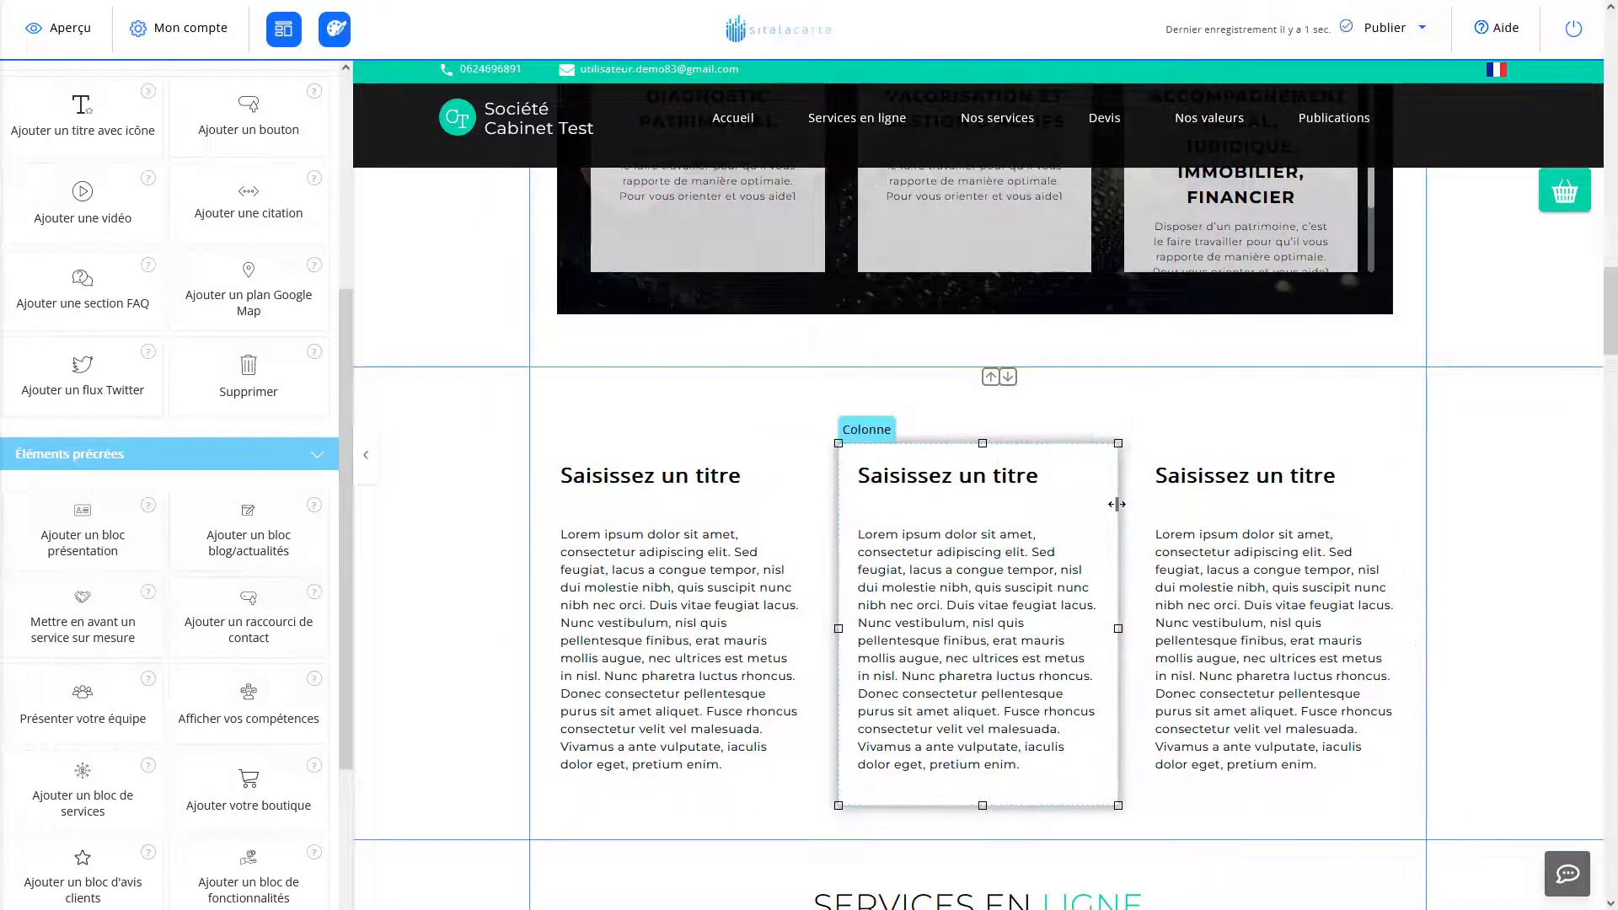
pyautogui.moveTo(1104, 504); pyautogui.dragTo(1011, 504)
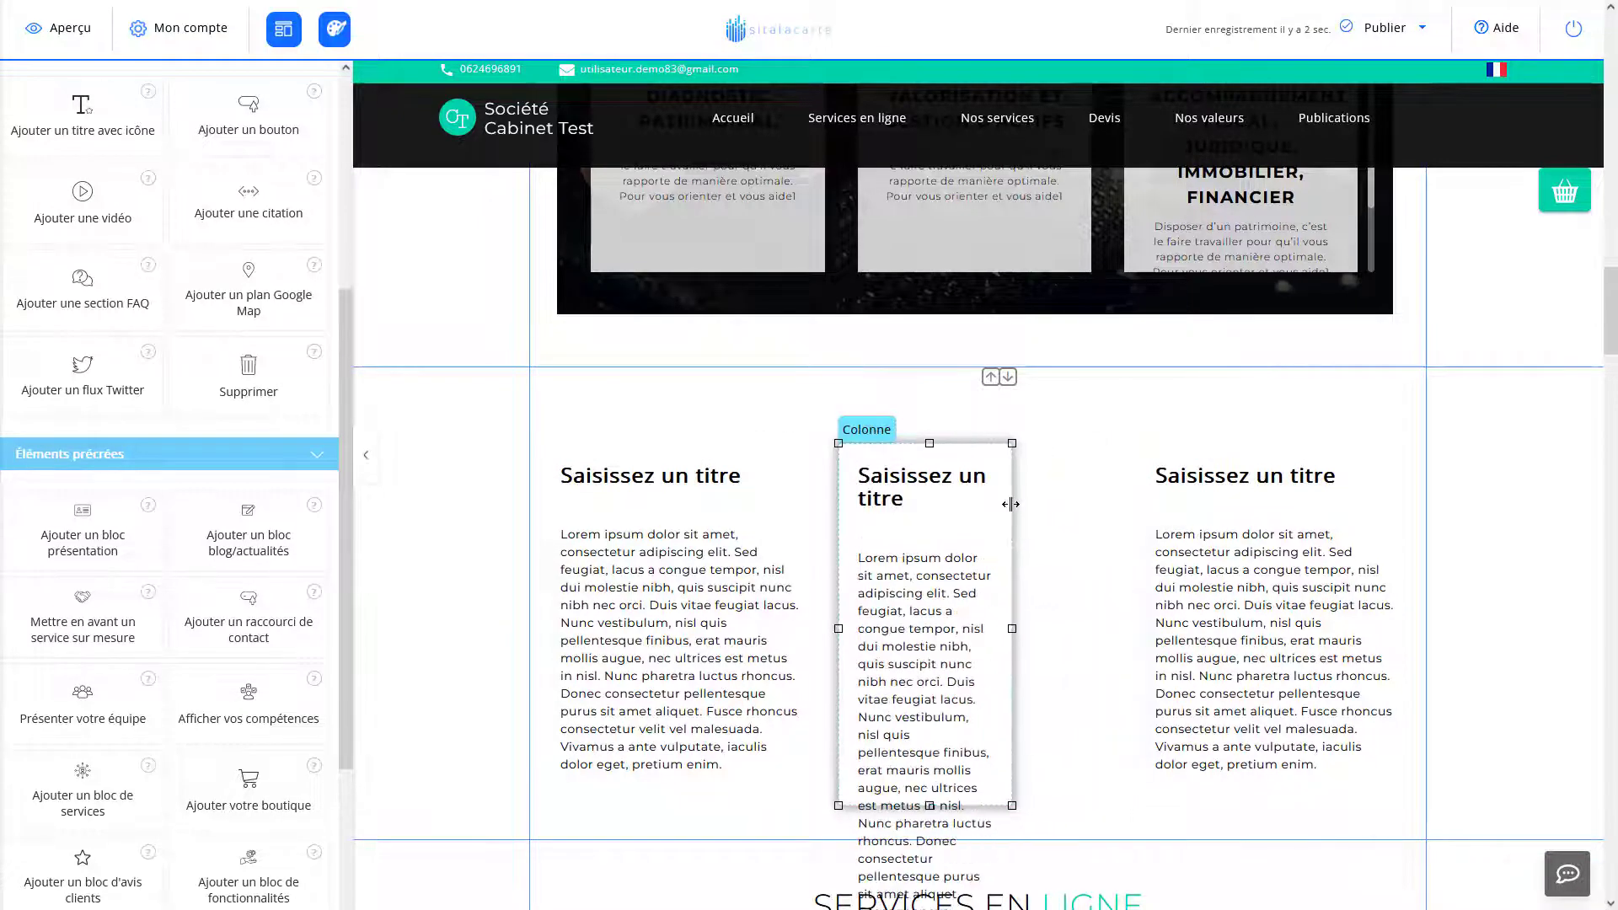
pyautogui.click(1142, 504)
pyautogui.click(1142, 505)
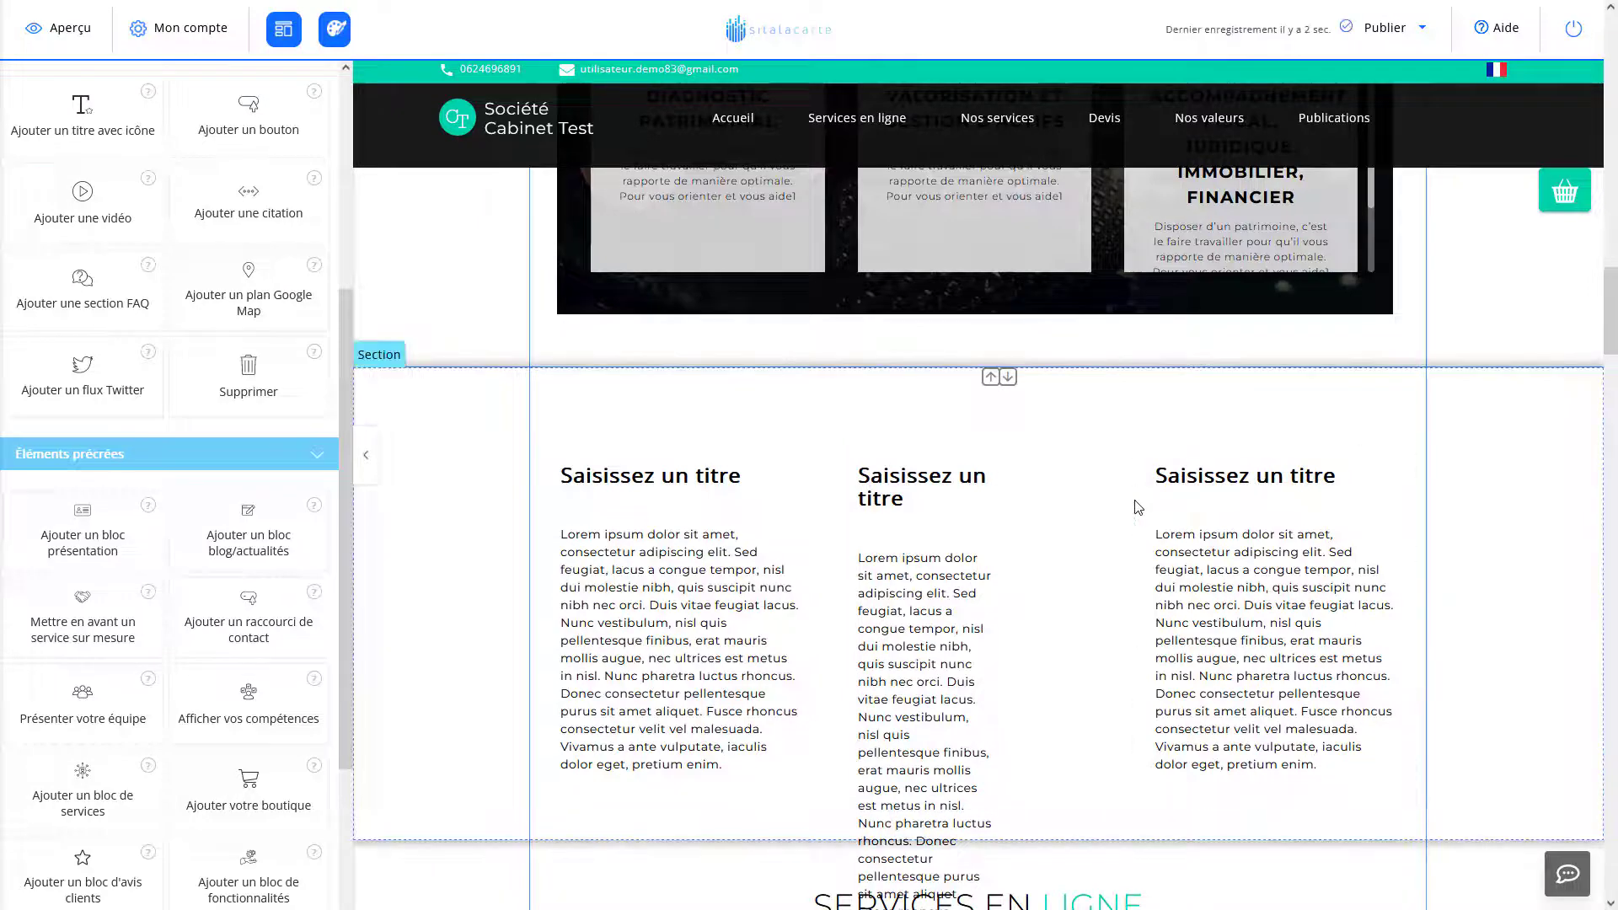
pyautogui.click(1141, 507)
pyautogui.moveTo(1136, 504); pyautogui.dragTo(1044, 558)
pyautogui.moveTo(1117, 739); pyautogui.dragTo(1191, 704)
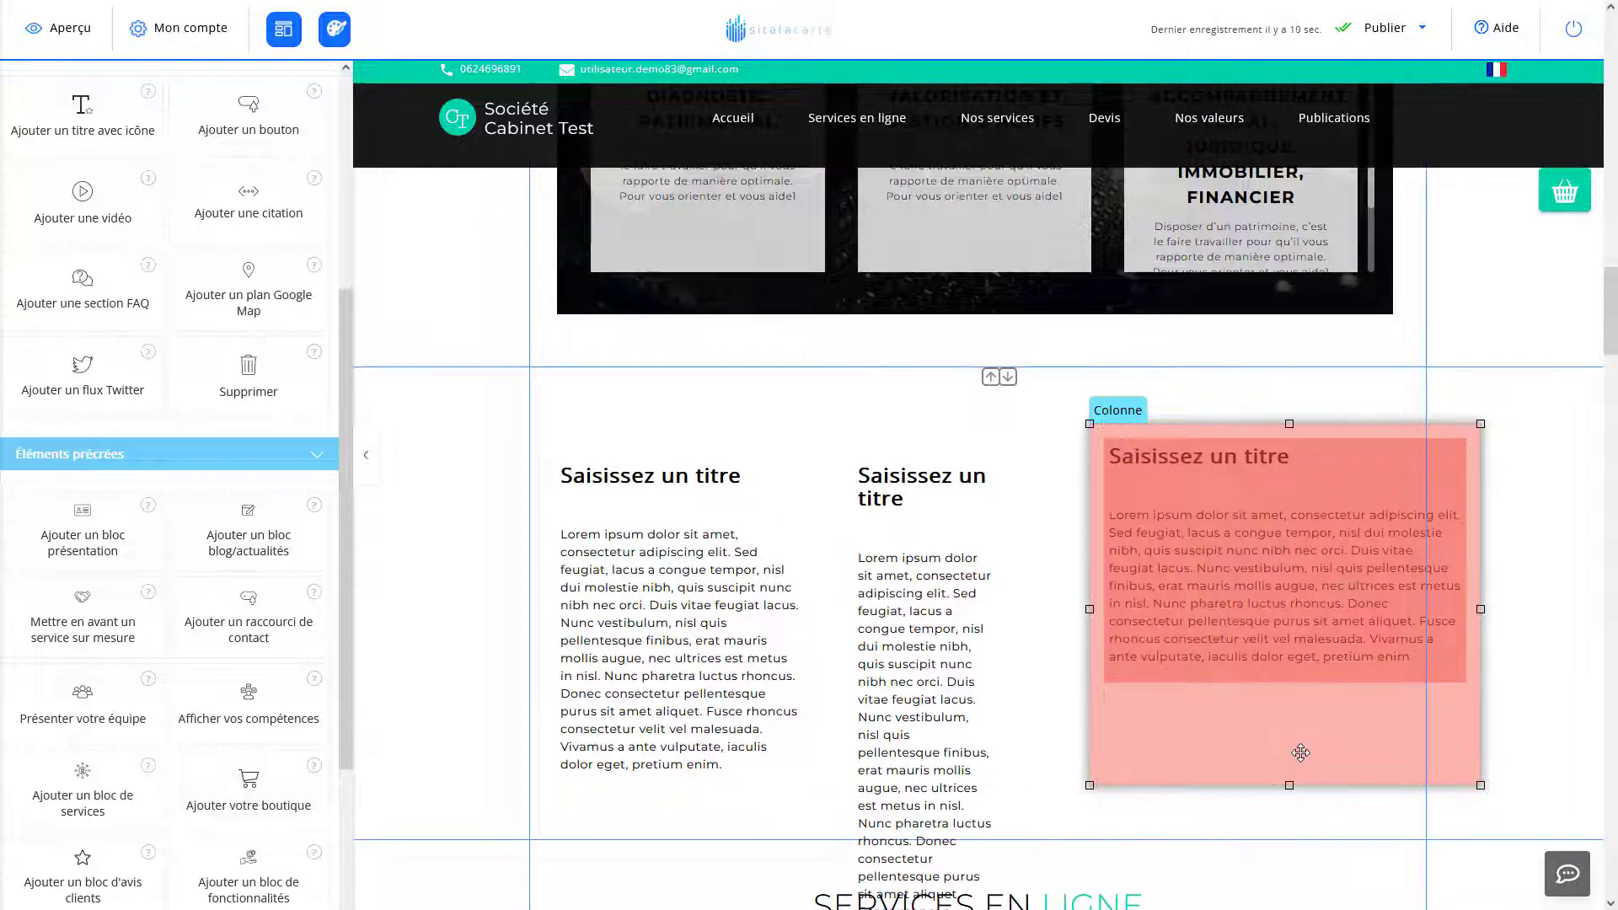
pyautogui.moveTo(1300, 753); pyautogui.dragTo(1230, 761)
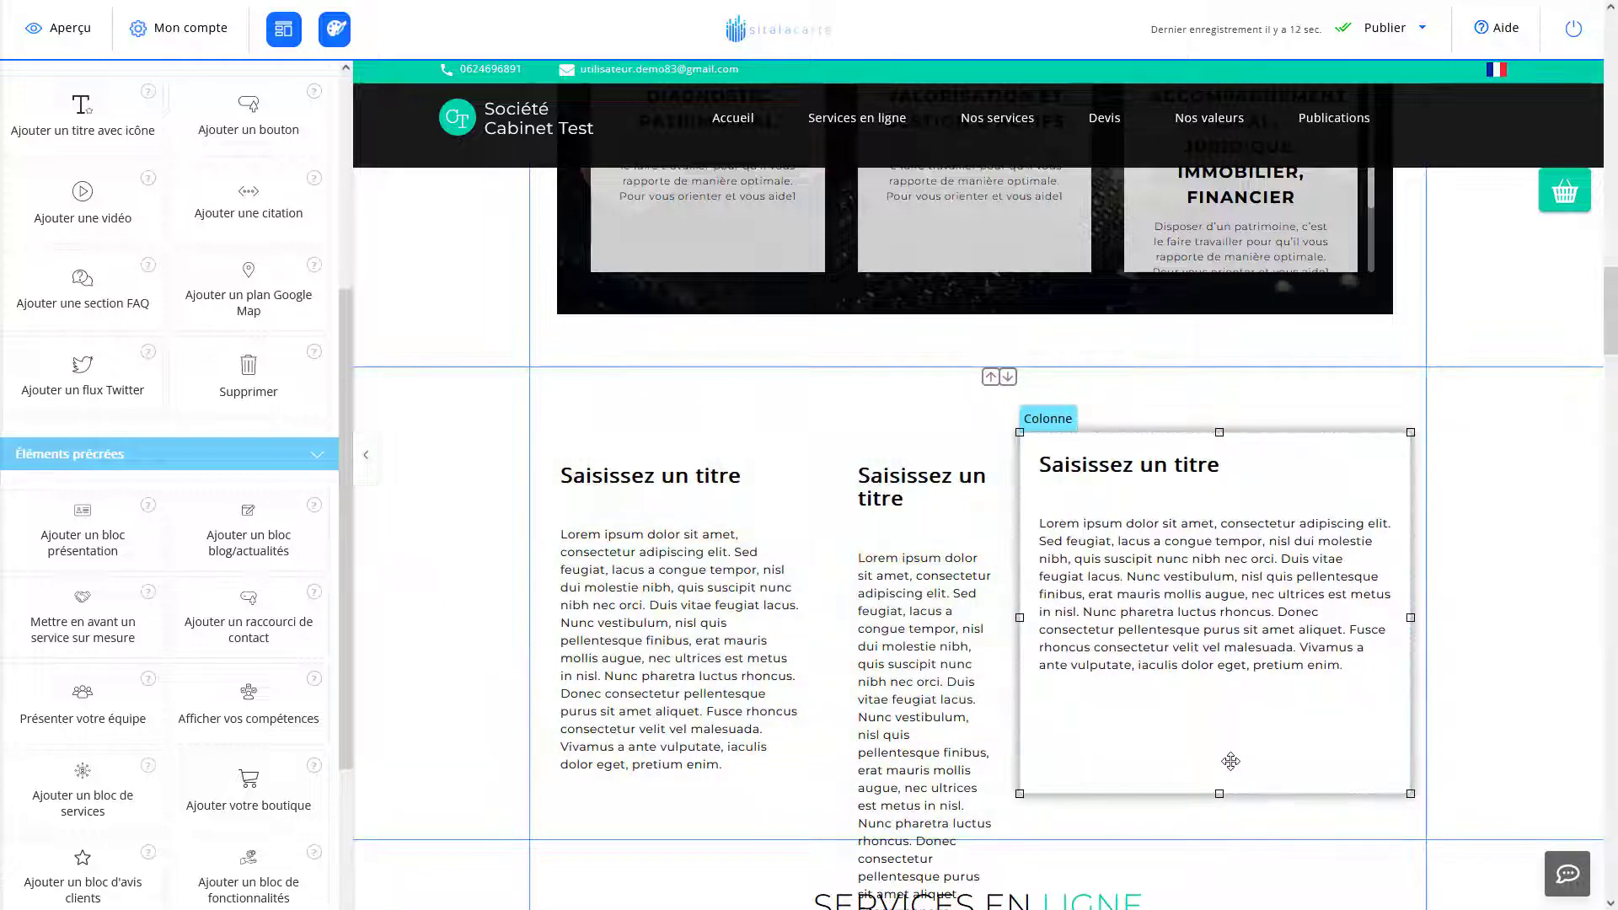
# Widen the middle column until it overlaps the third, and select both columns in turn to inspect the overlap
pyautogui.click(936, 679)
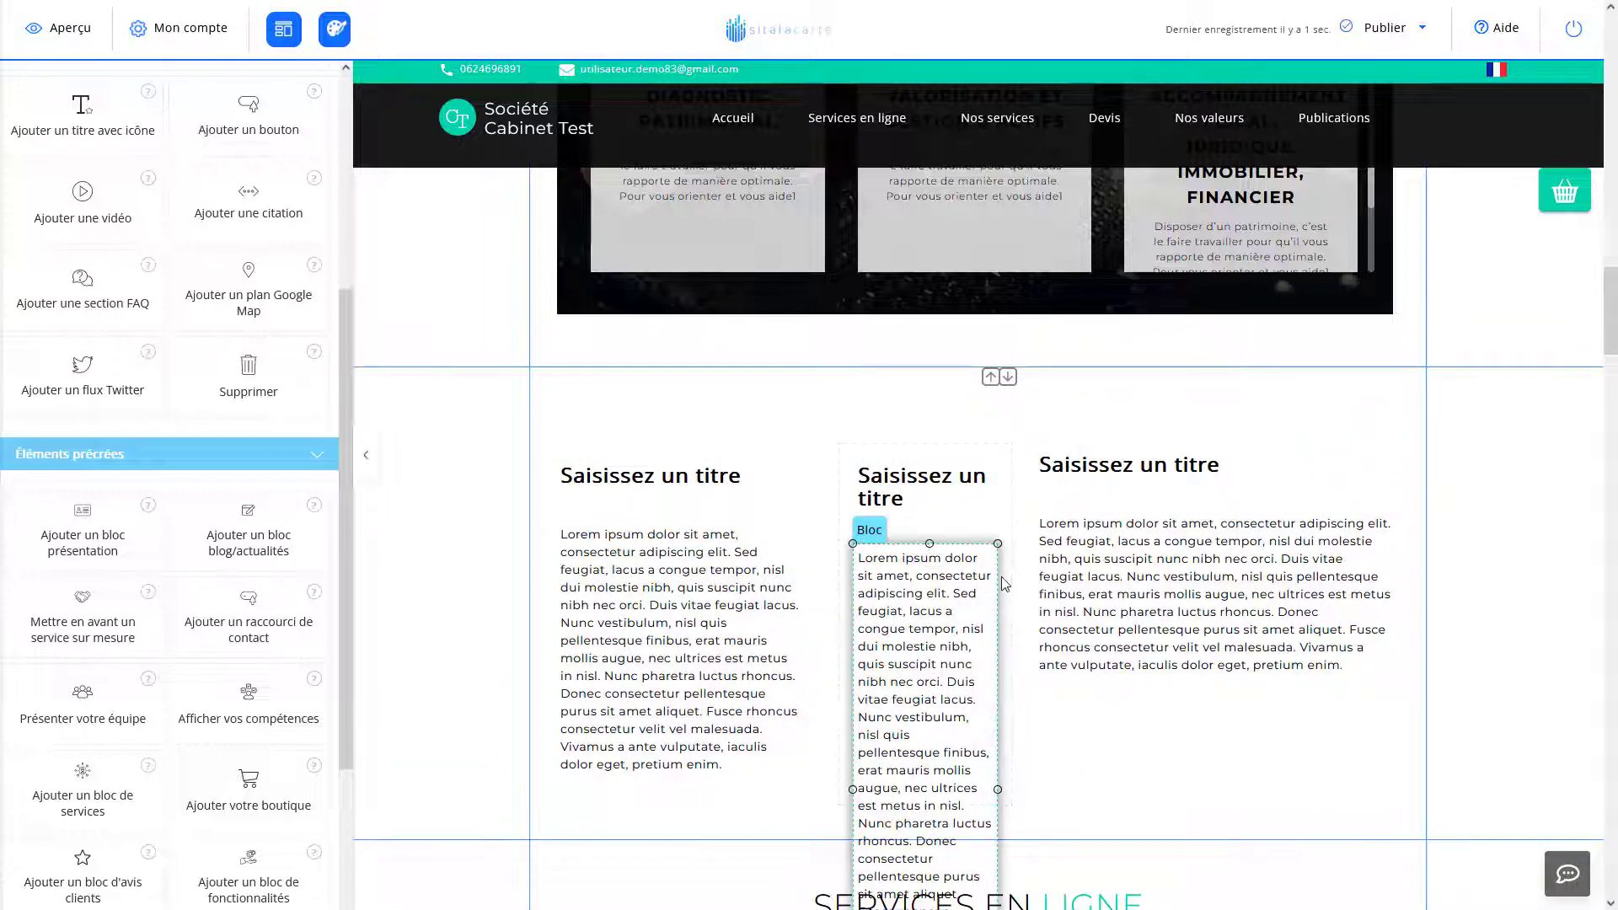
pyautogui.moveTo(1003, 583); pyautogui.dragTo(1228, 517)
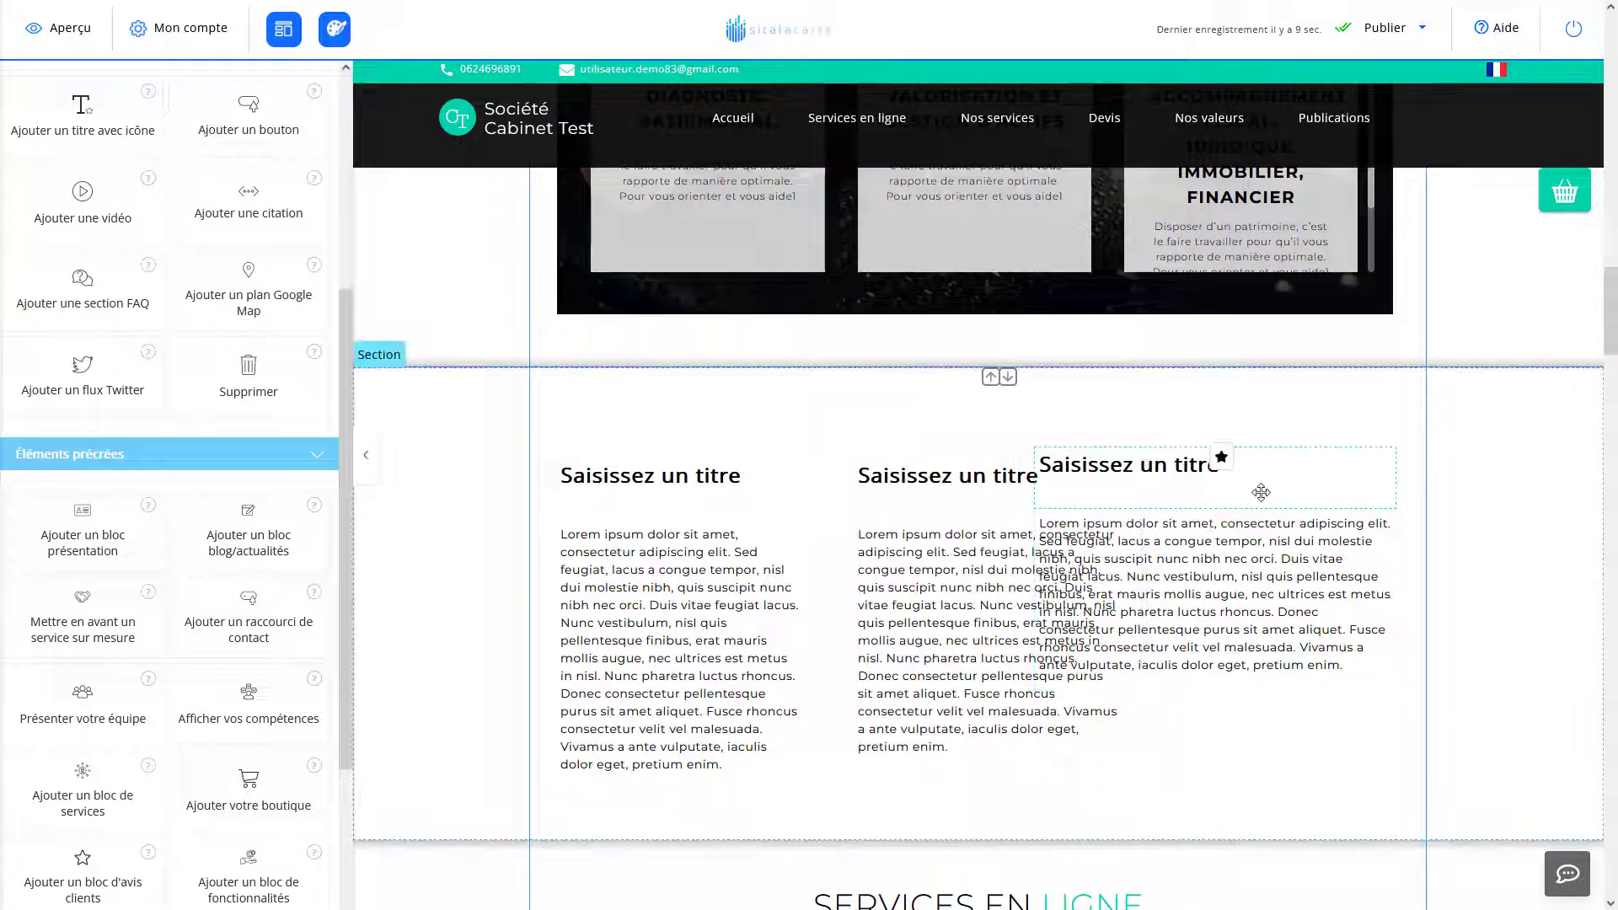
pyautogui.click(1293, 723)
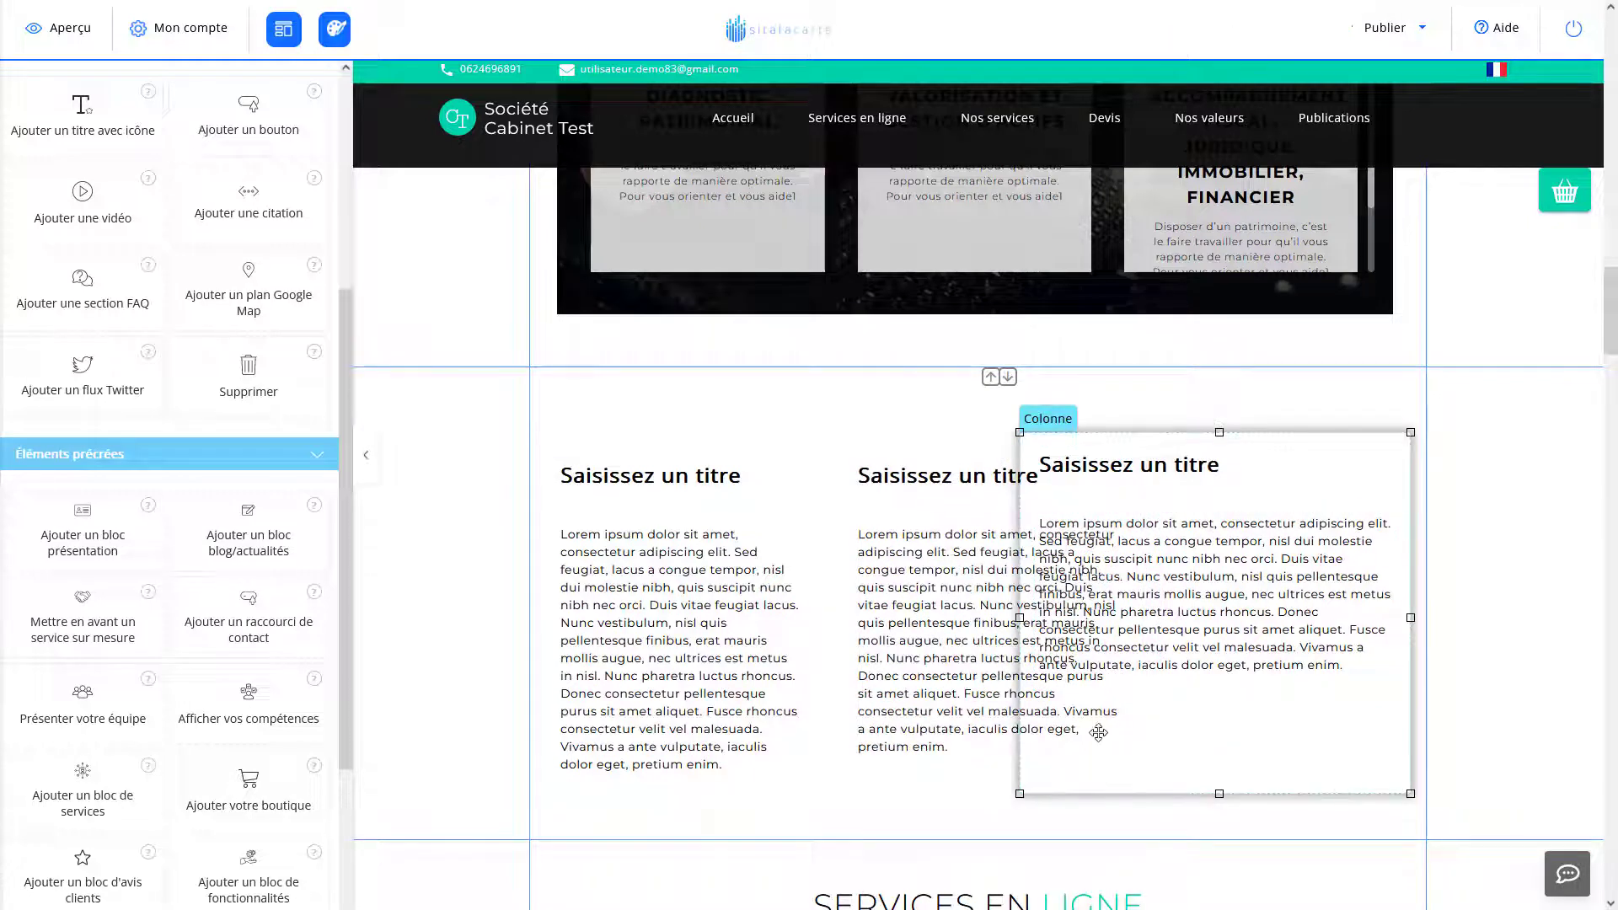
pyautogui.click(932, 451)
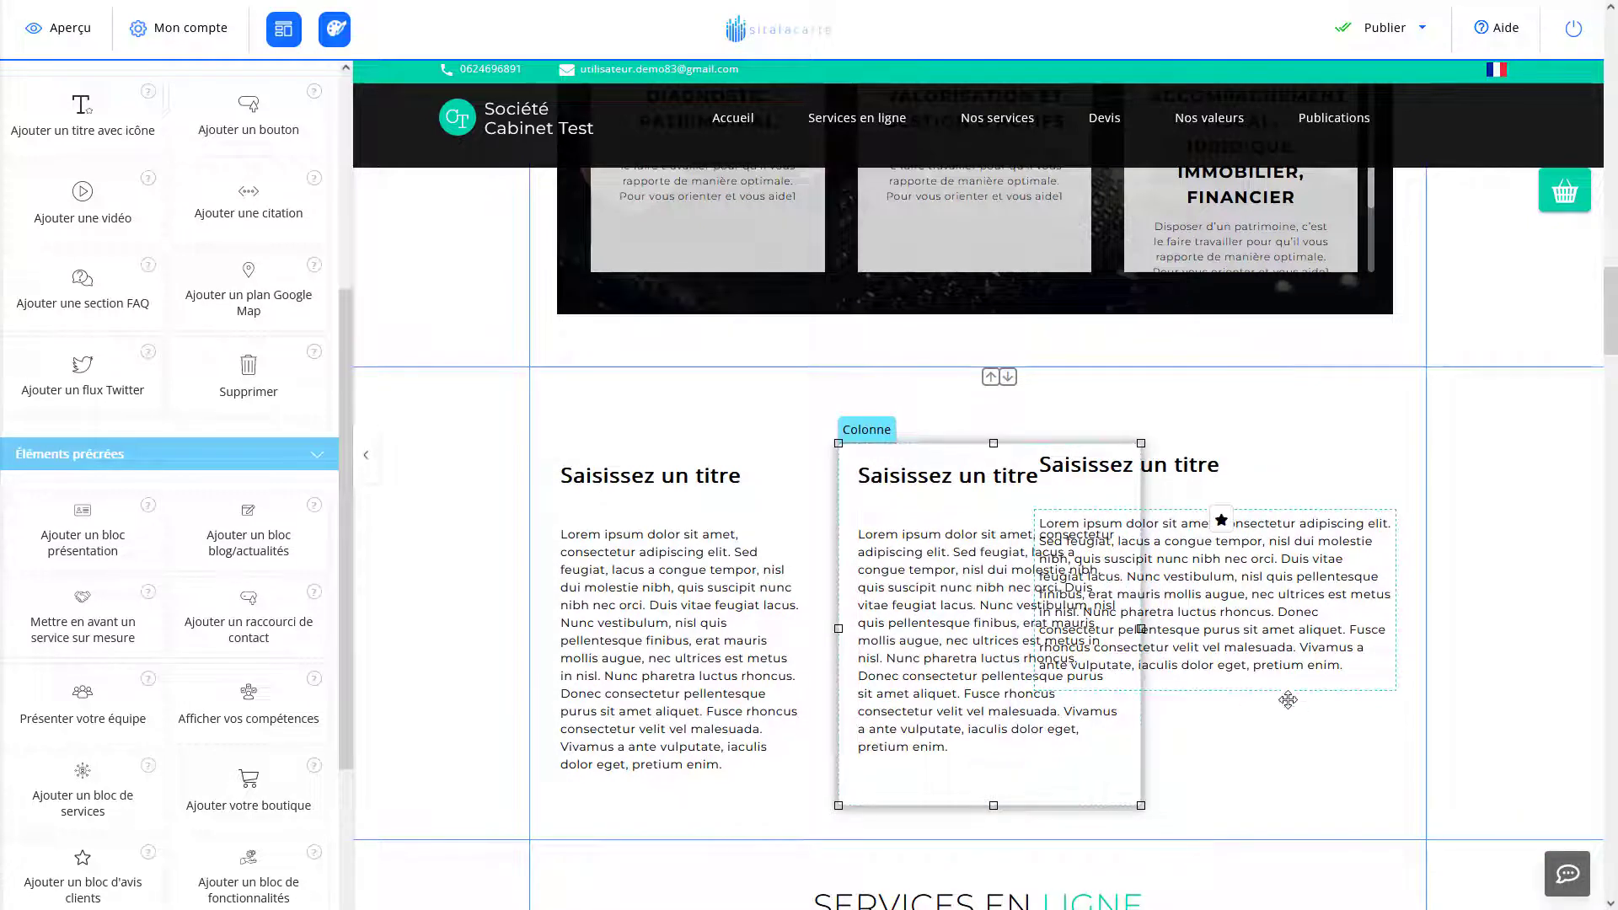
pyautogui.click(1202, 754)
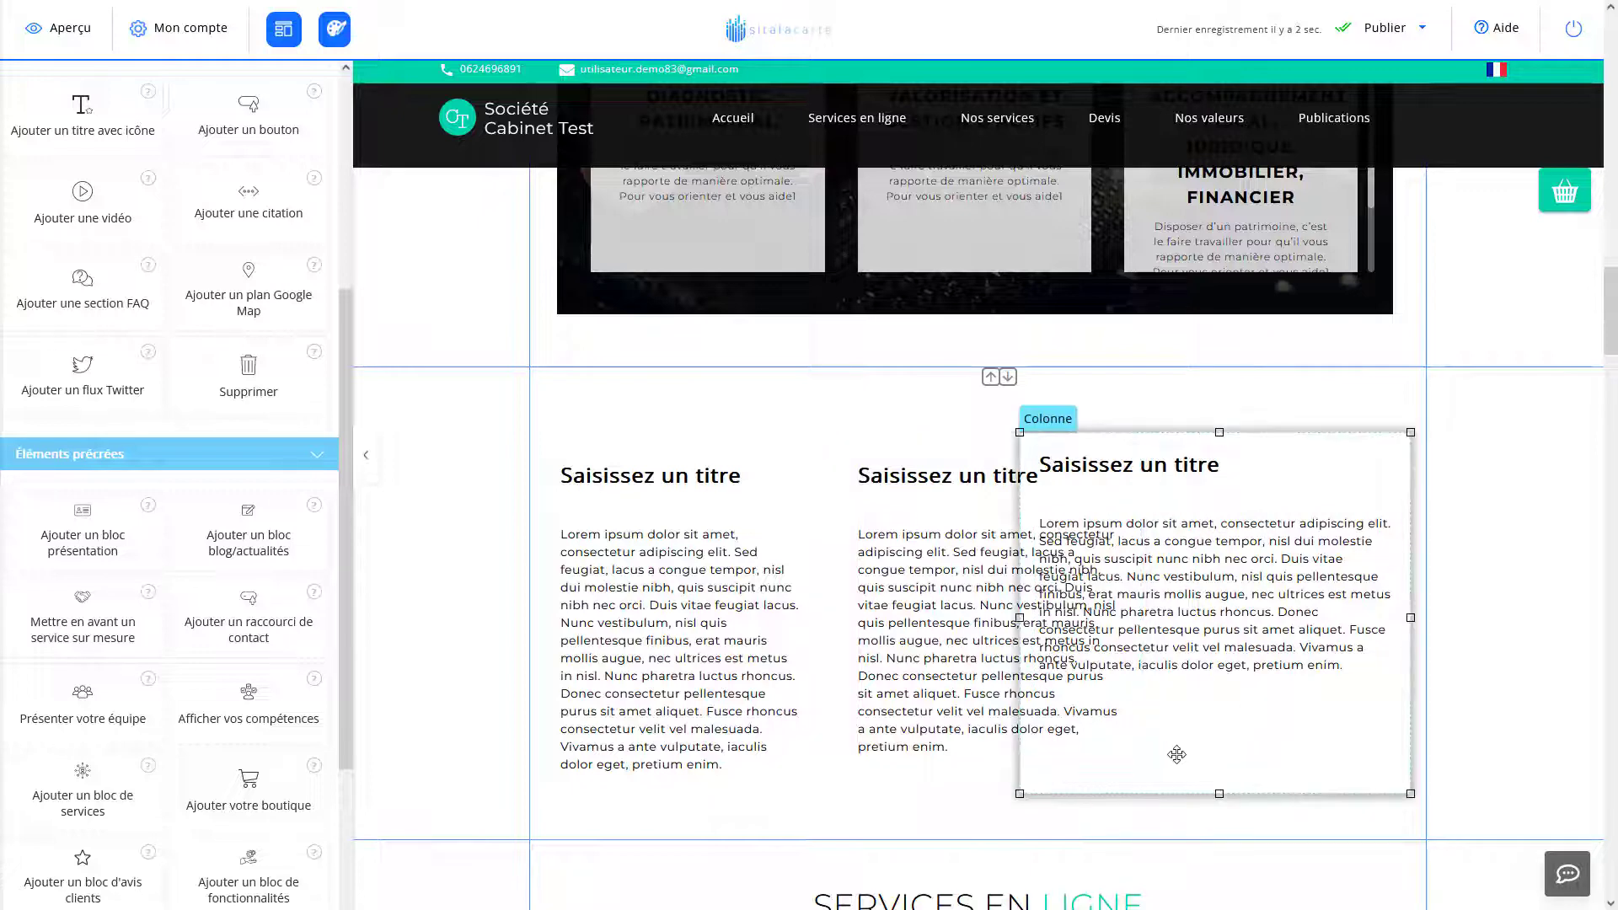
pyautogui.click(992, 792)
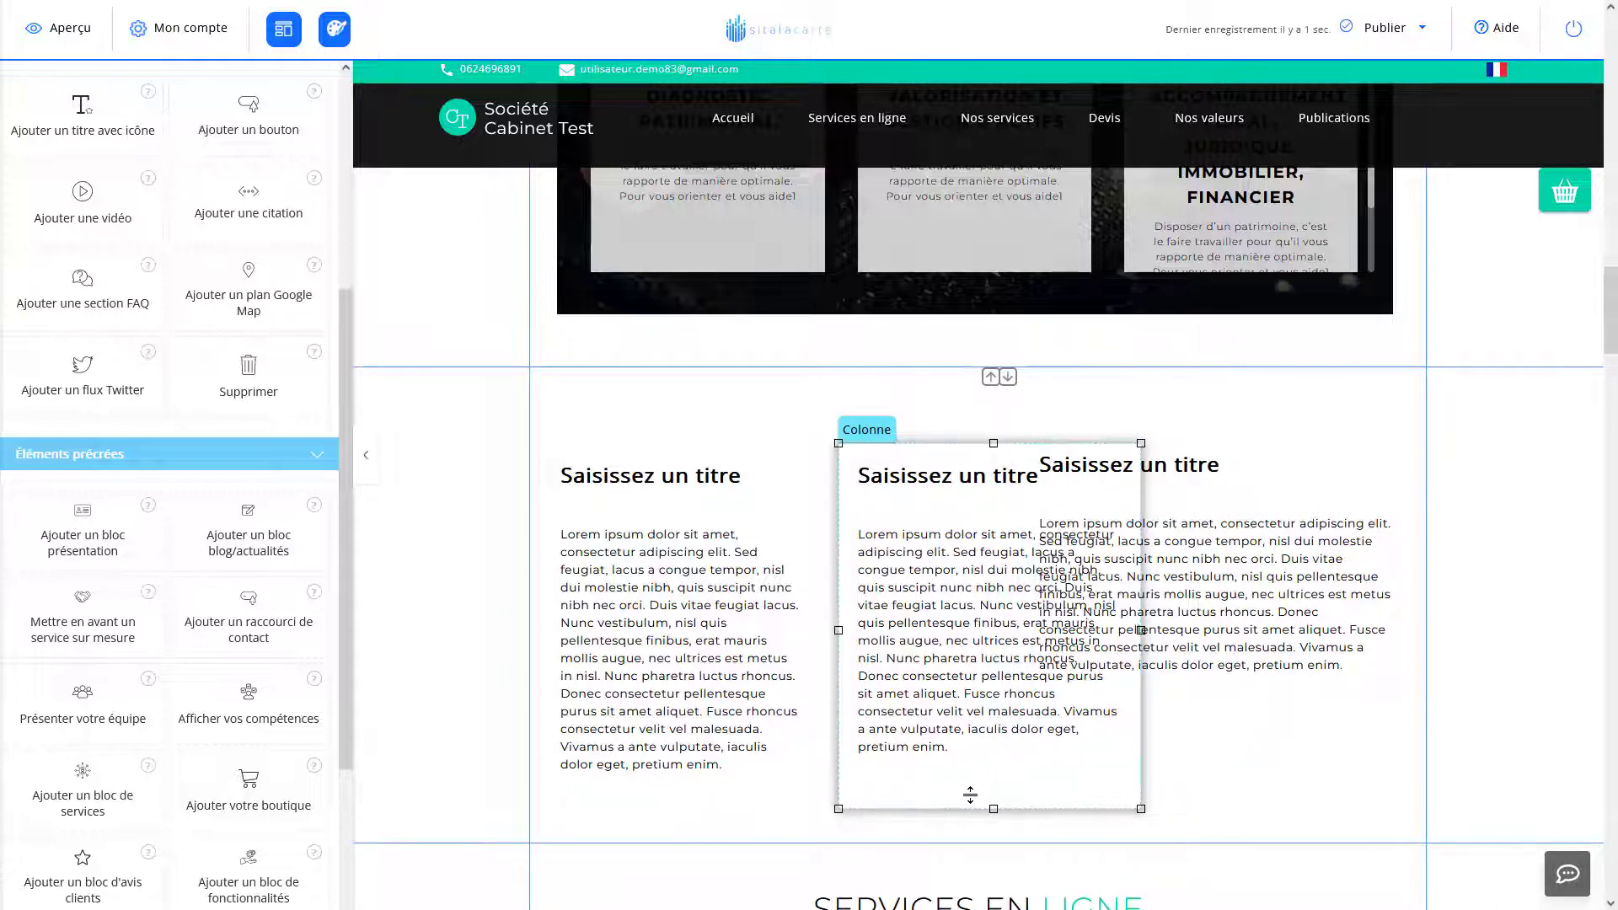
# Shift the middle column toward the first one, and raise and narrow the third column to clear the overlapping text
pyautogui.moveTo(984, 789); pyautogui.dragTo(978, 722)
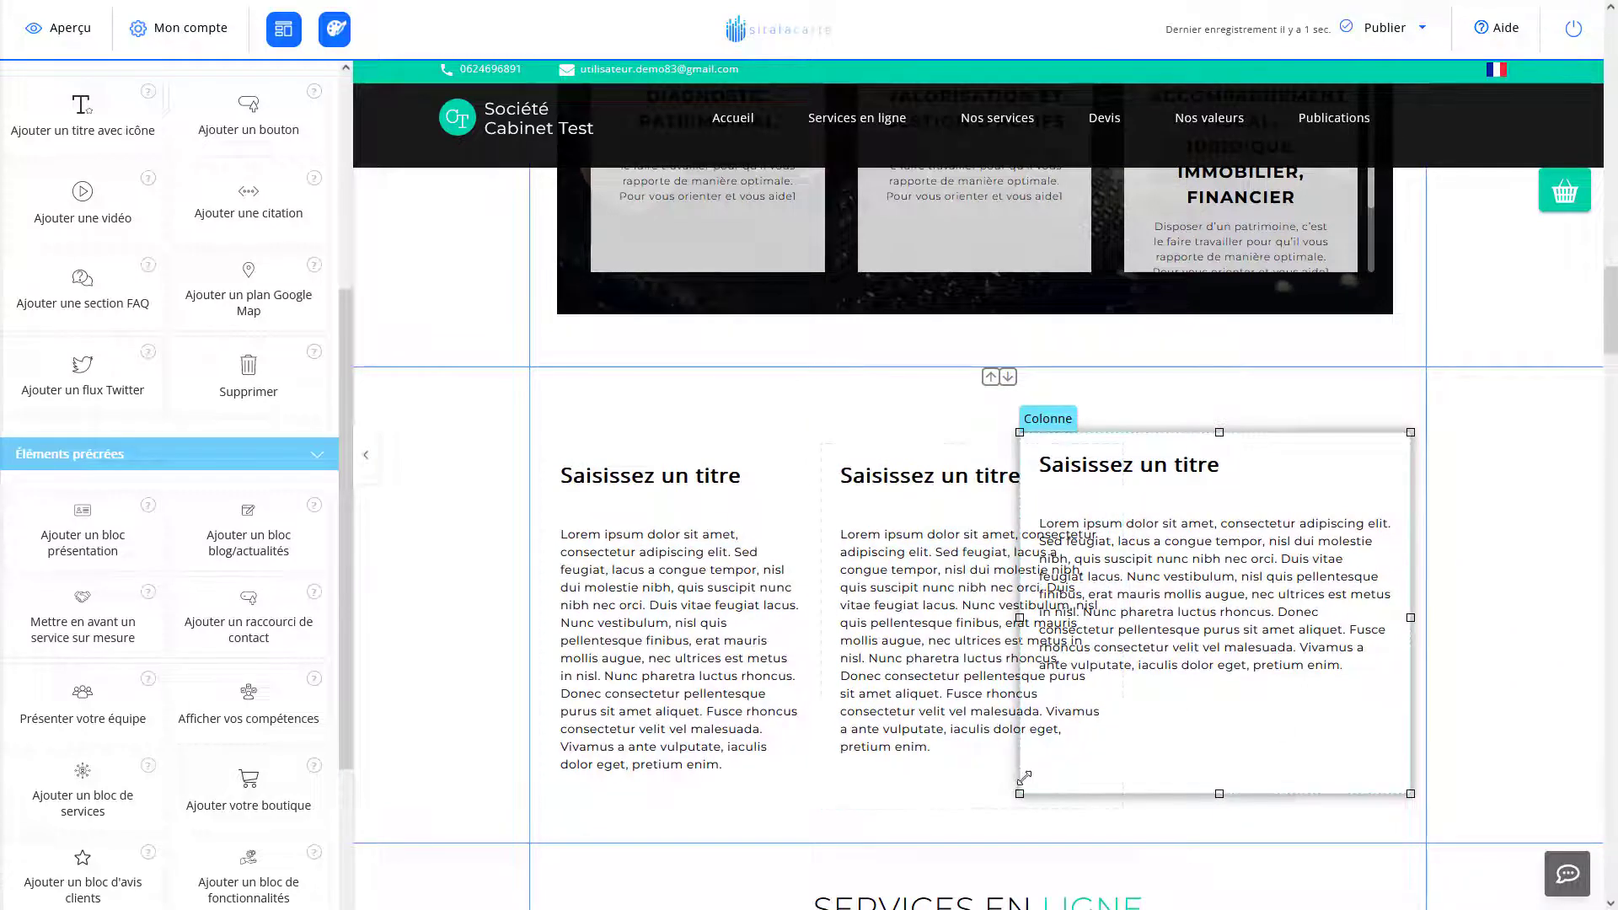
pyautogui.moveTo(1296, 751); pyautogui.dragTo(1300, 679)
pyautogui.moveTo(1020, 417); pyautogui.dragTo(1115, 426)
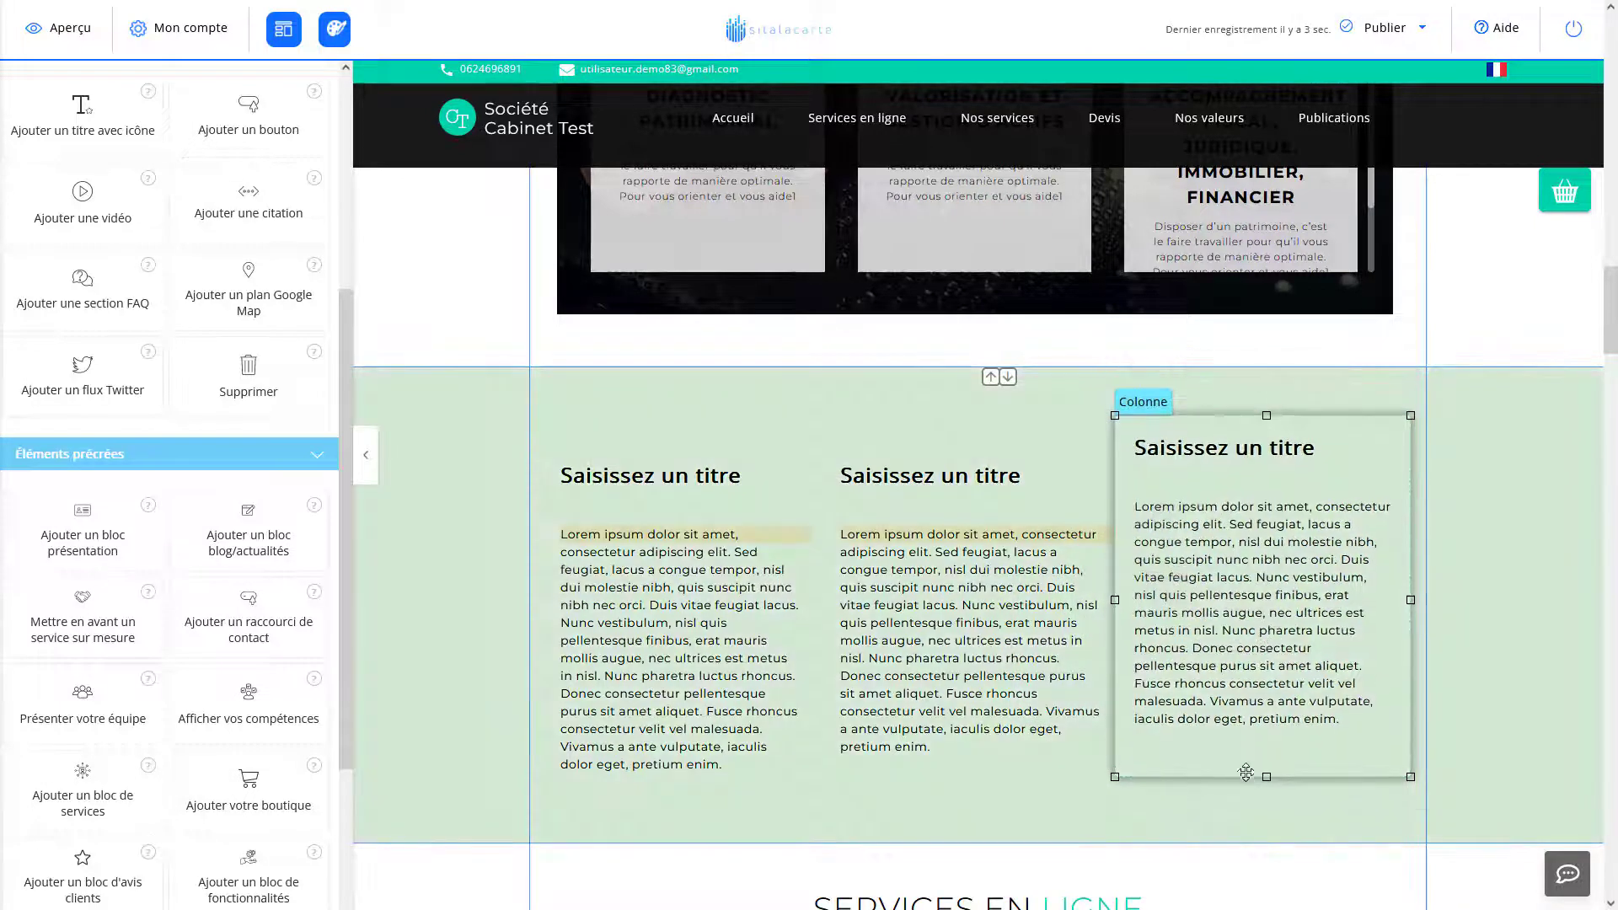
# Lower the third column until its title lines up with the titles of the other two columns
pyautogui.moveTo(1245, 708); pyautogui.dragTo(1245, 775)
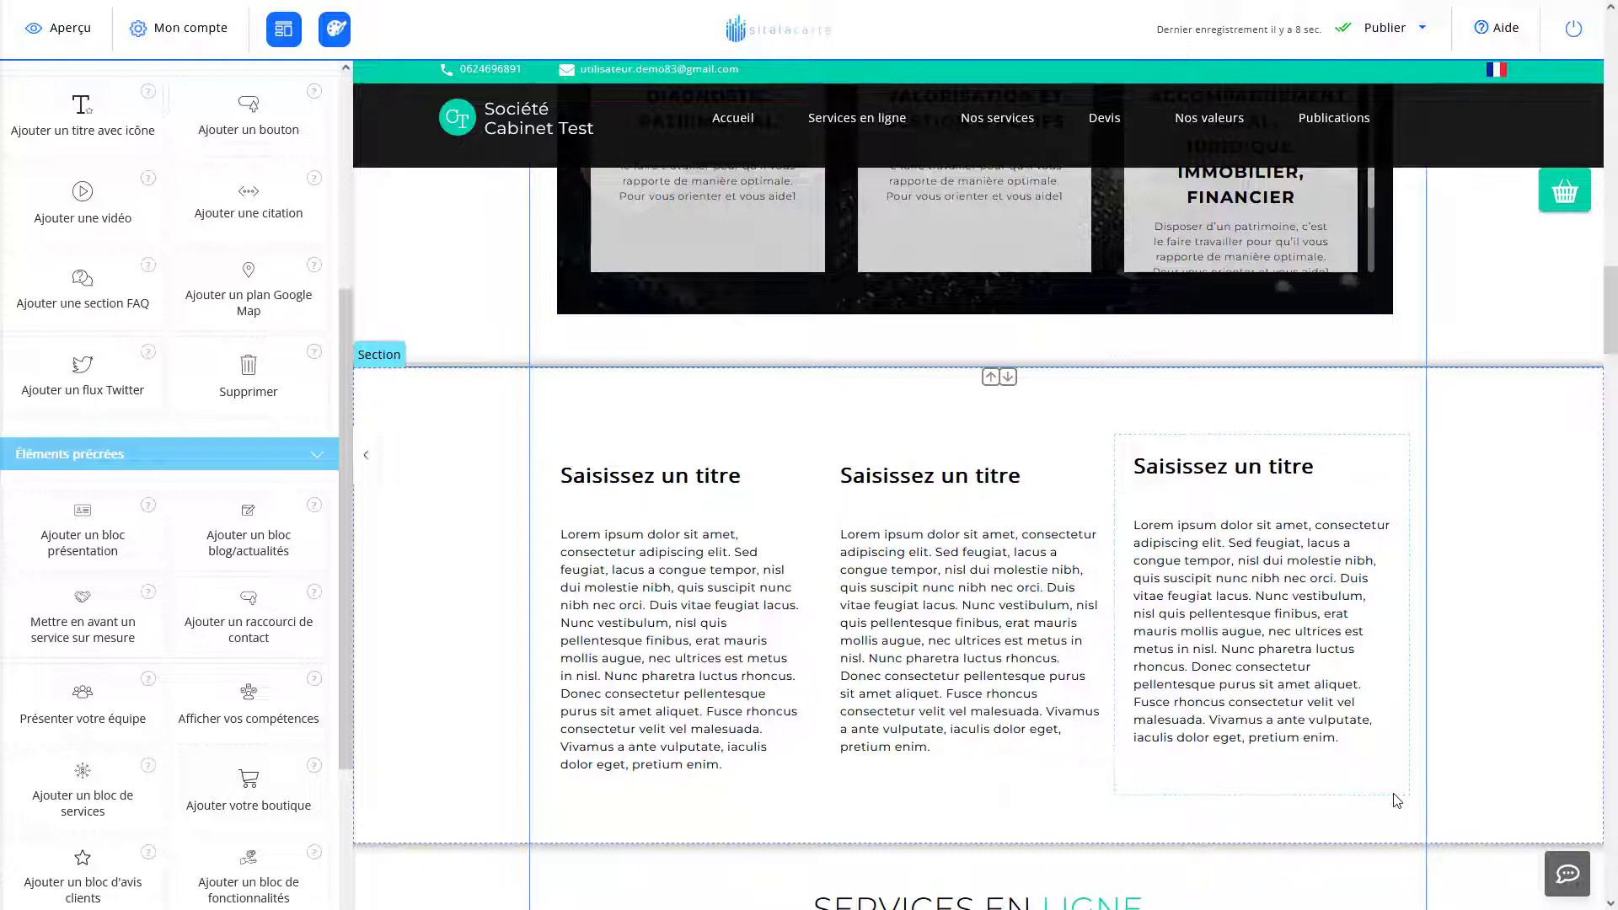
pyautogui.moveTo(1372, 777); pyautogui.dragTo(1464, 752)
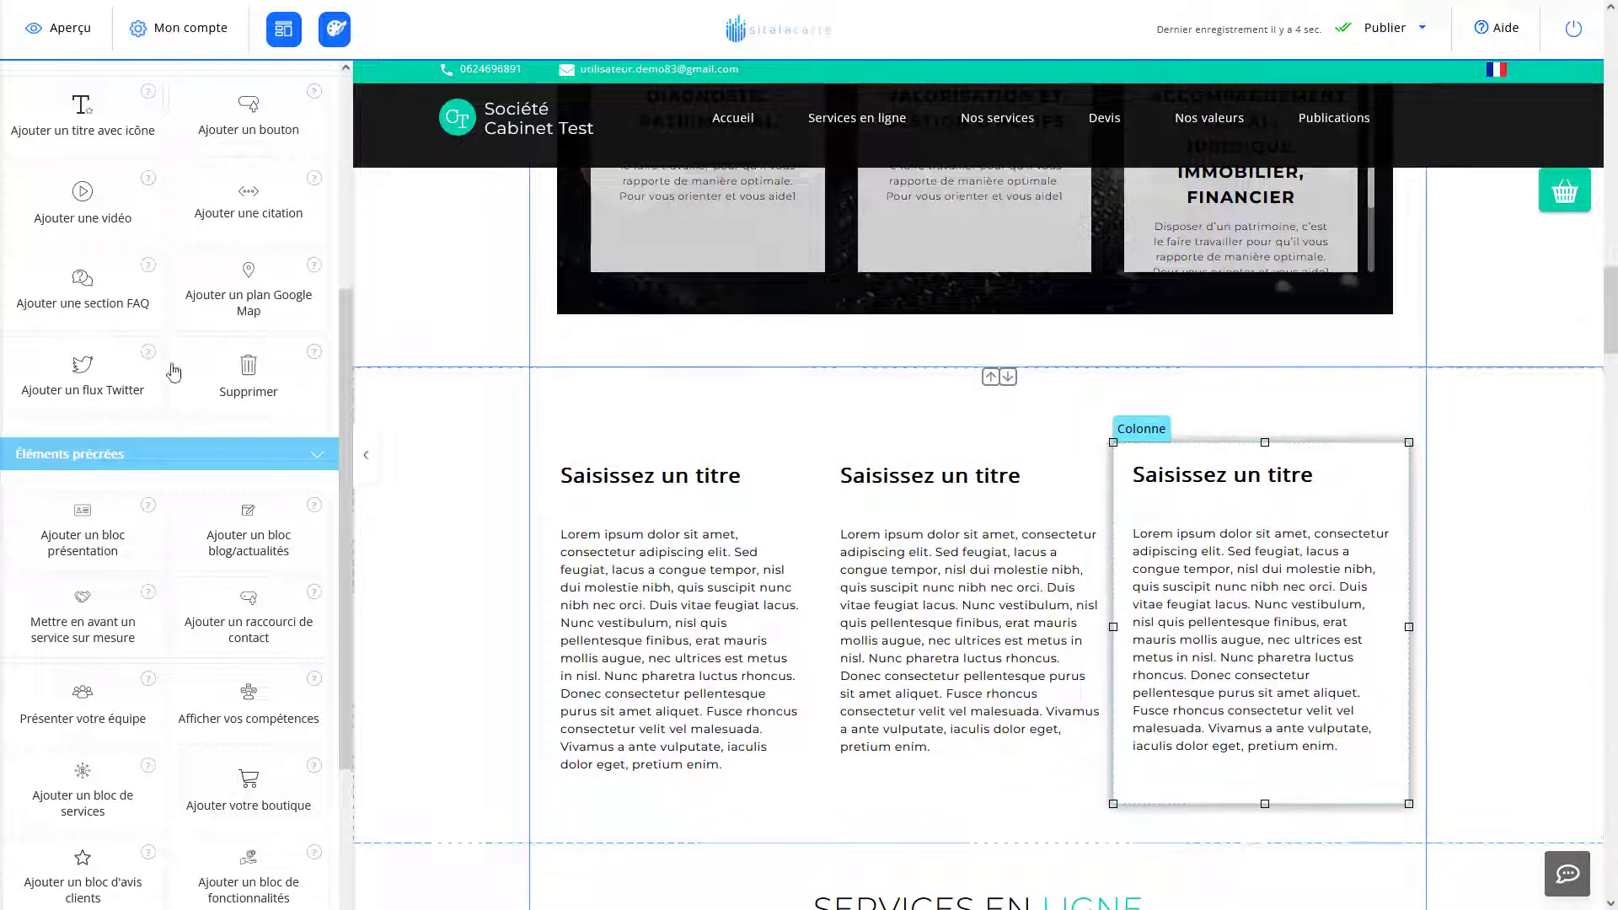
# Return to the page's top banner and look through the available site themes and the predefined and custom colour options
pyautogui.scroll(1, 203, 343)
pyautogui.scroll(4, 202, 343)
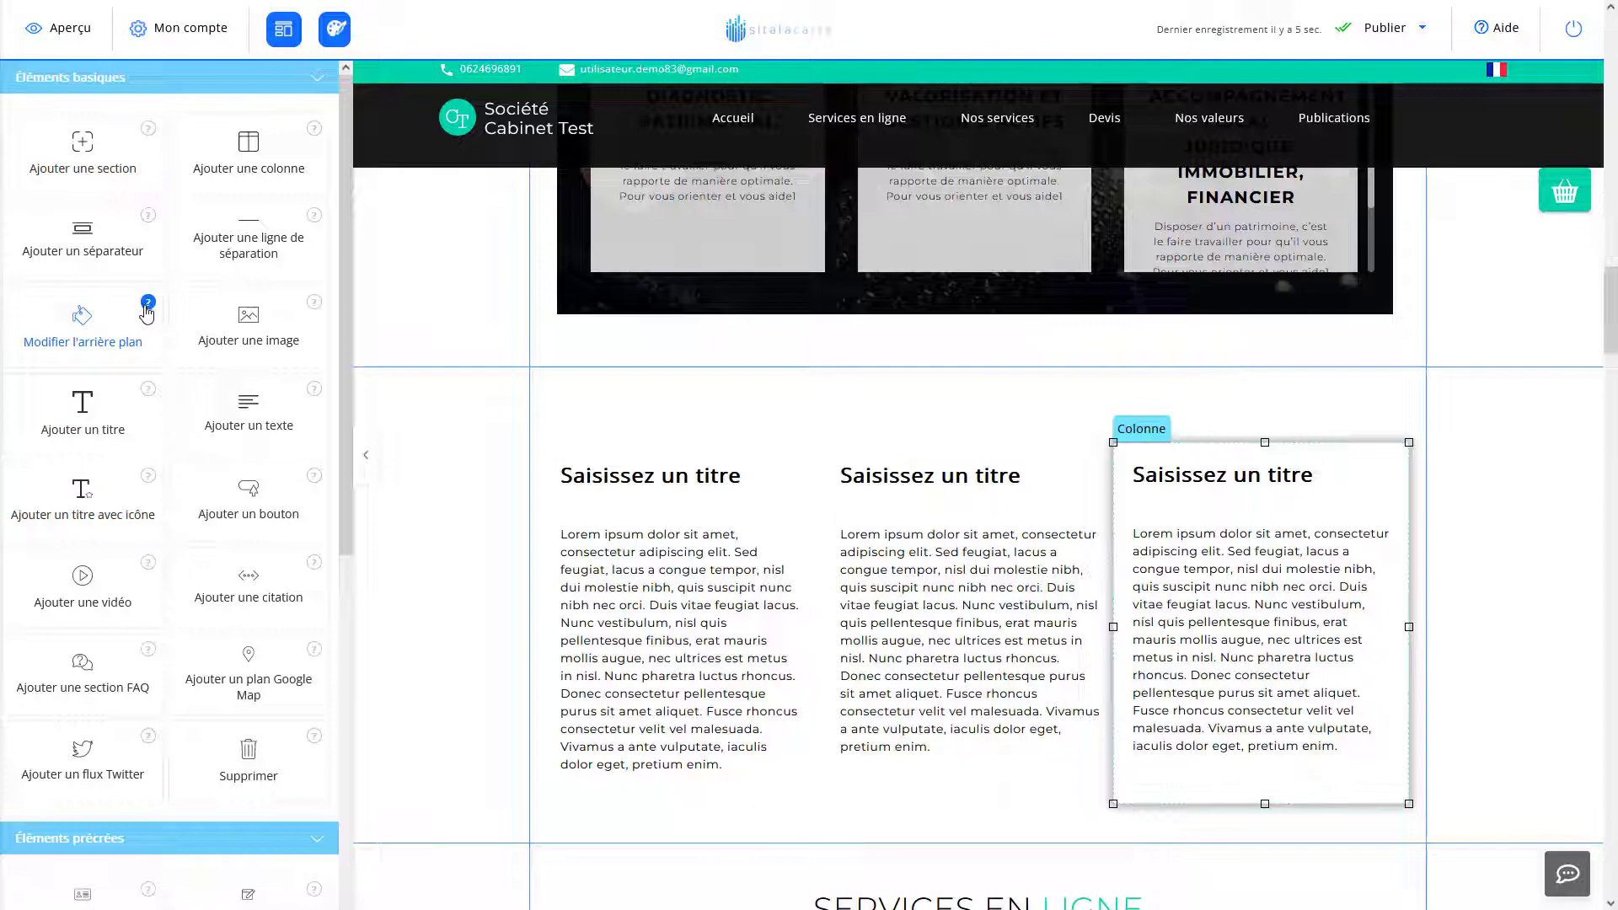
pyautogui.scroll(15, 876, 630)
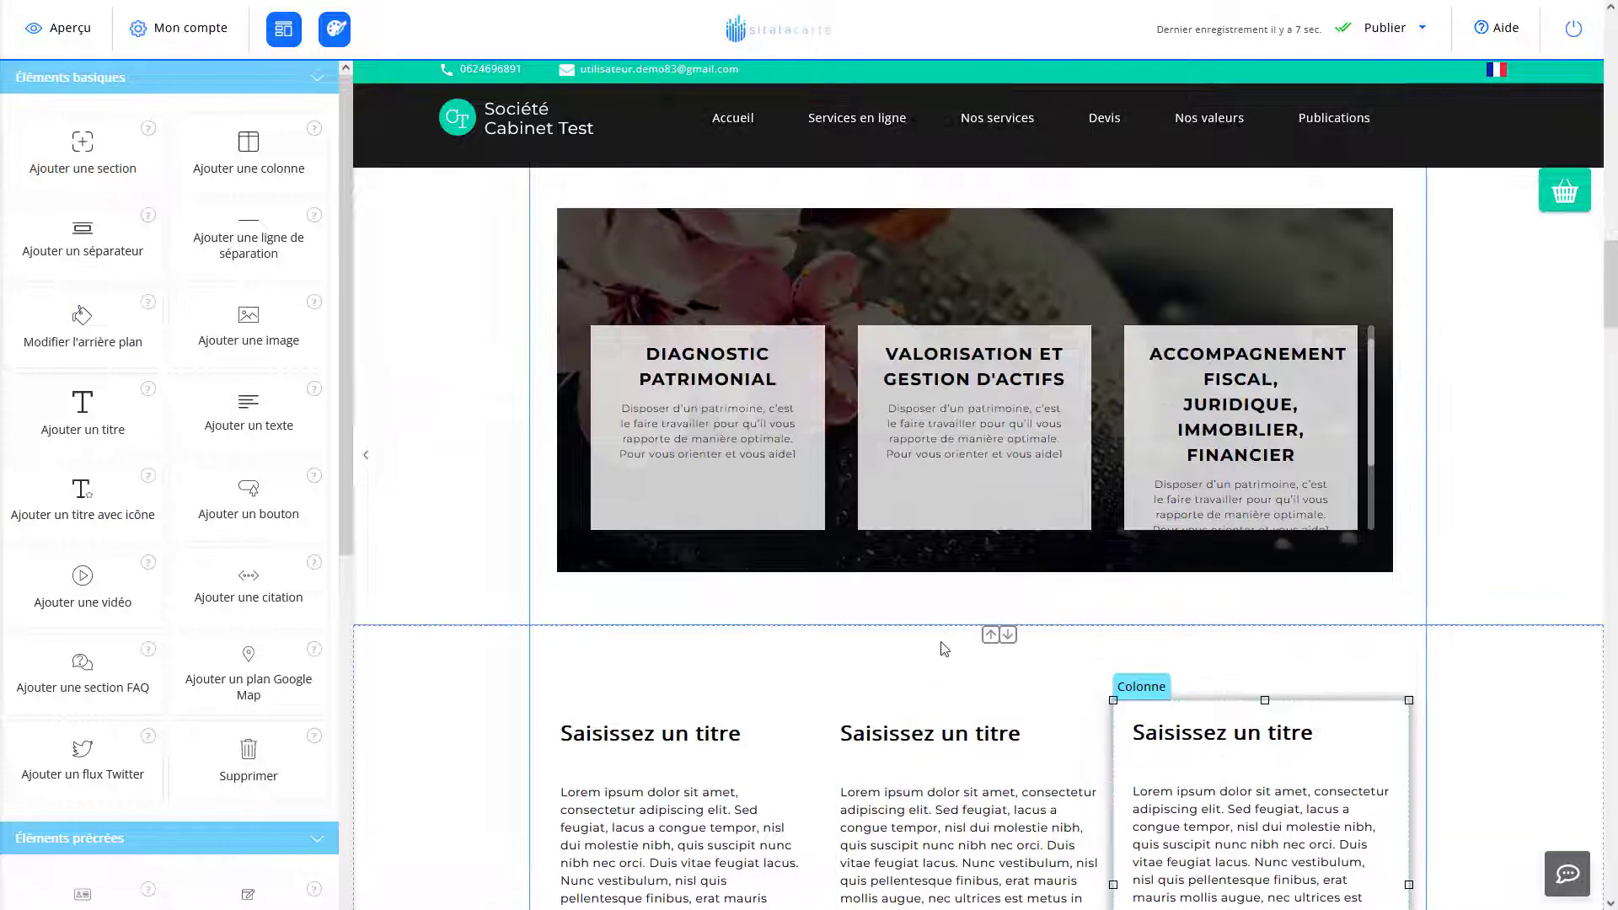
pyautogui.scroll(10, 940, 646)
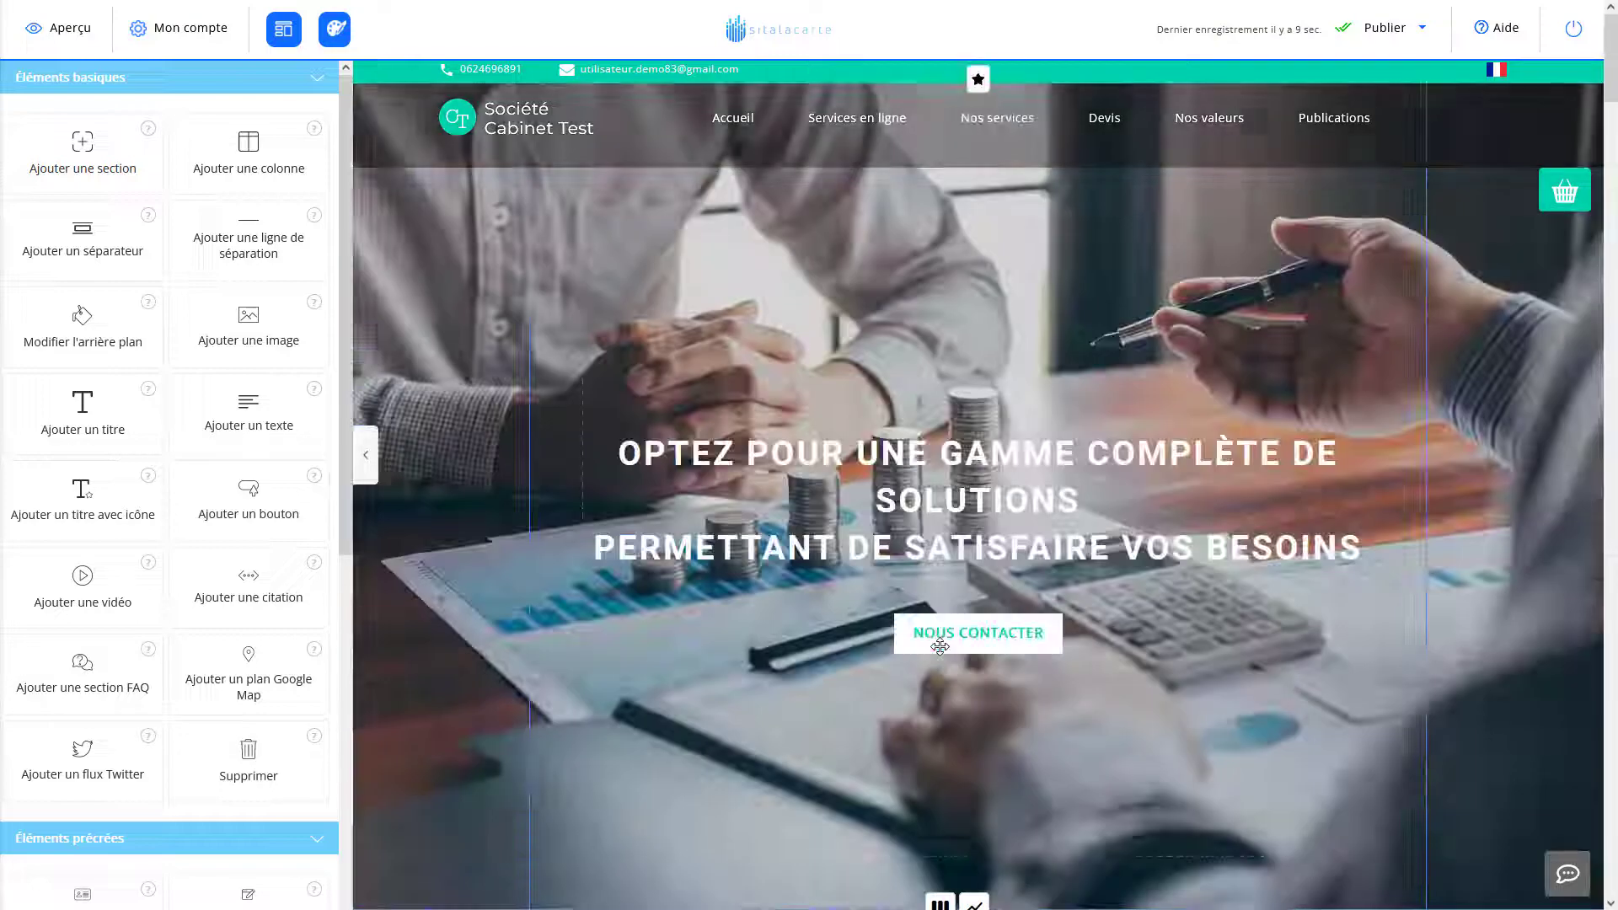
pyautogui.click(283, 30)
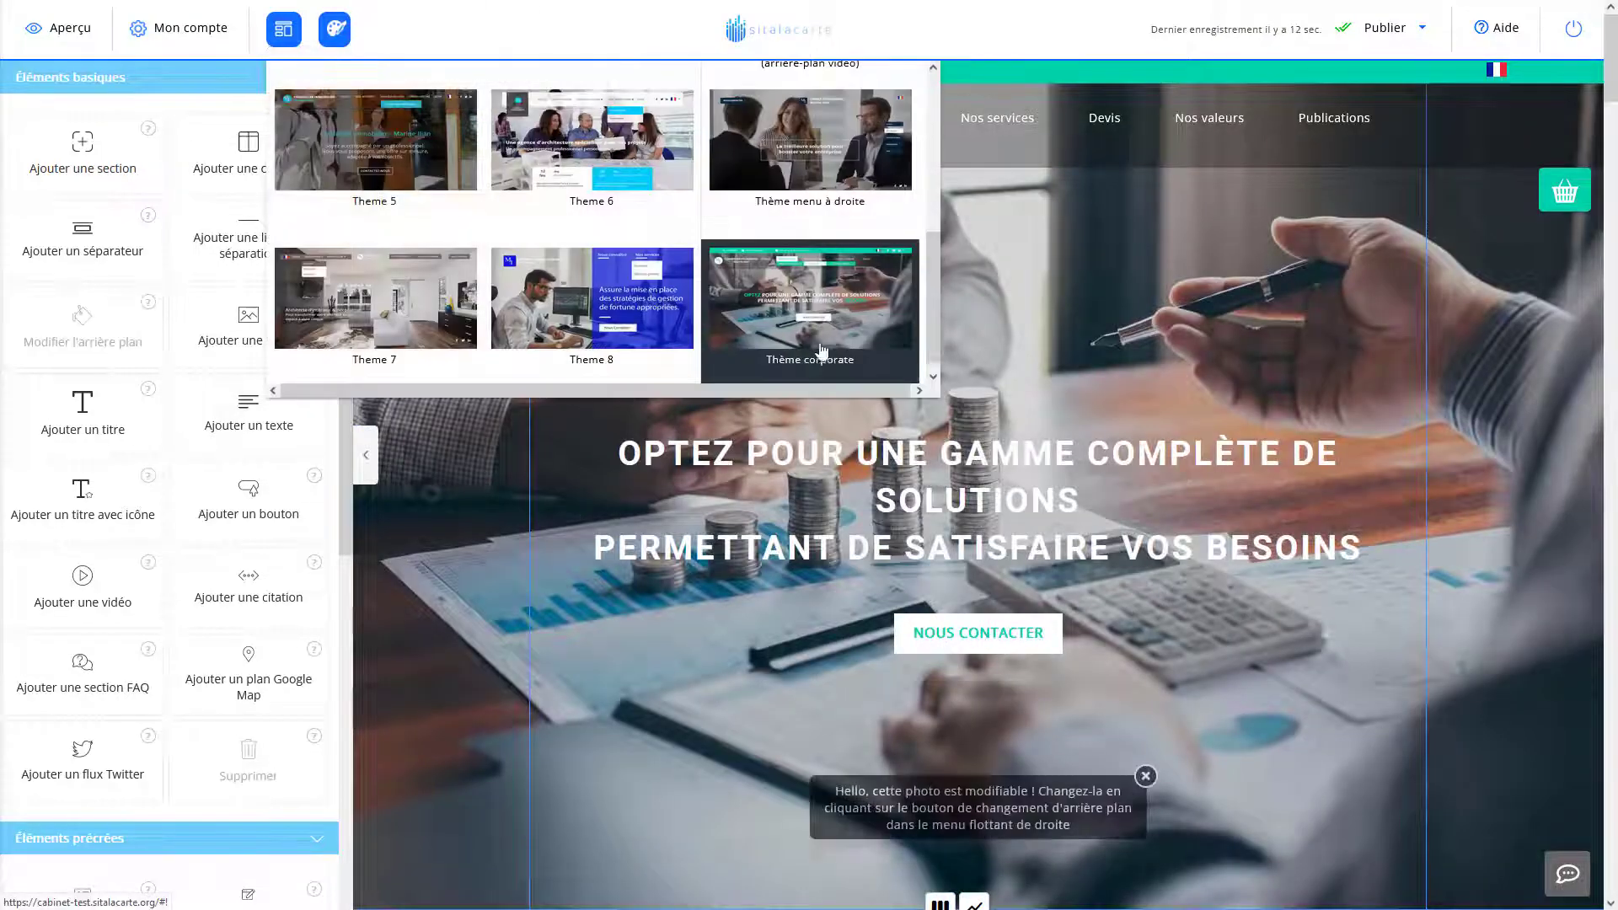
pyautogui.click(335, 27)
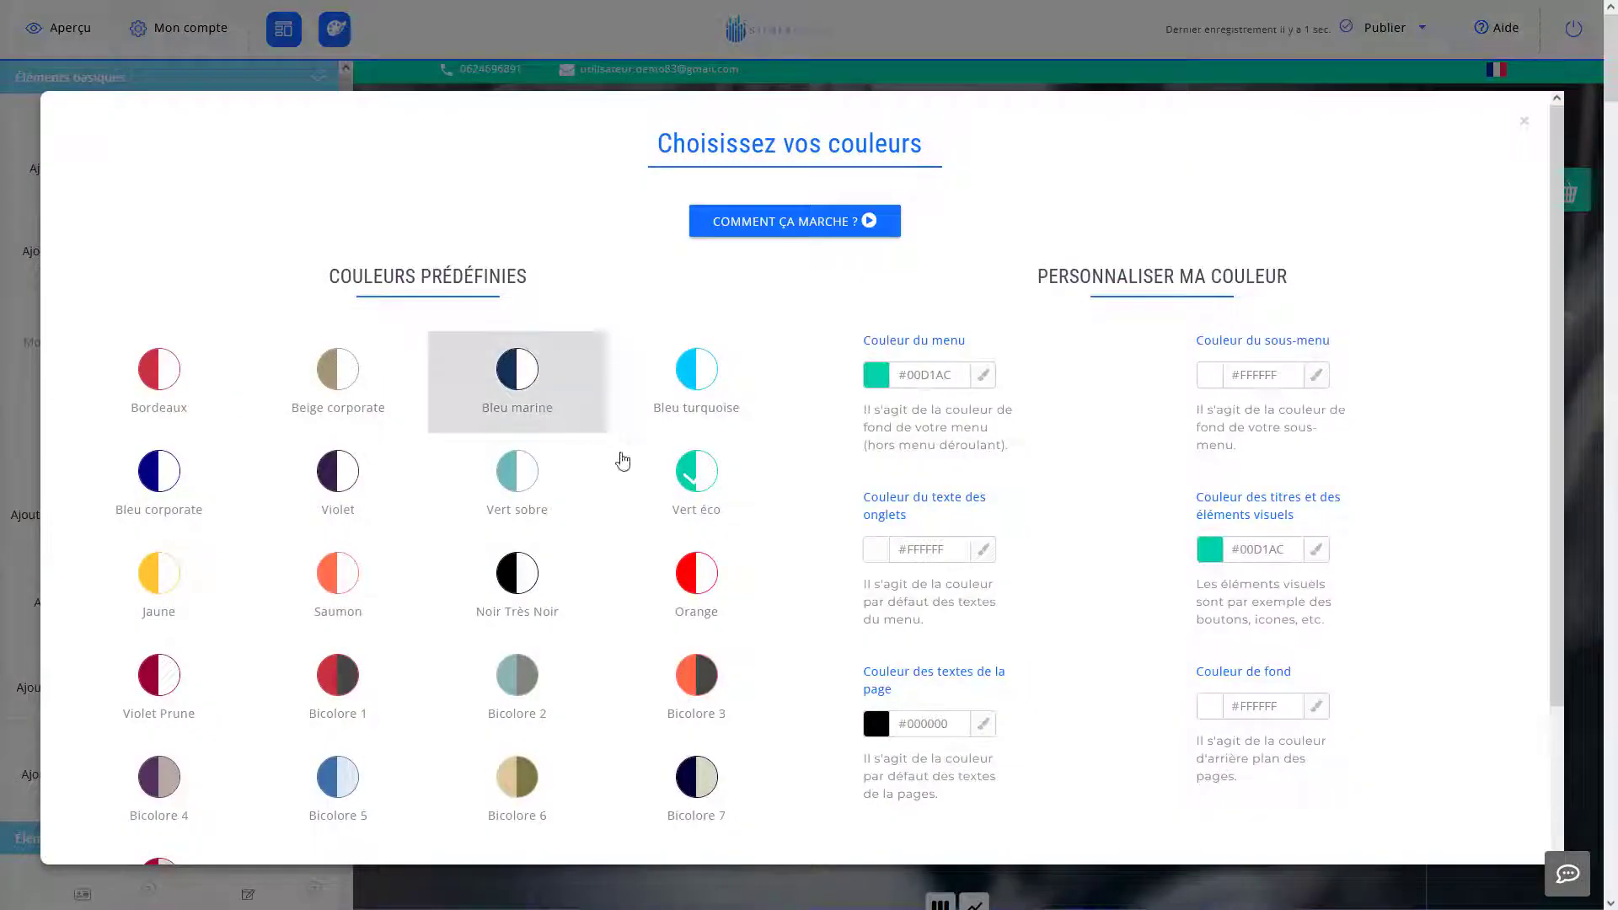
pyautogui.click(1524, 123)
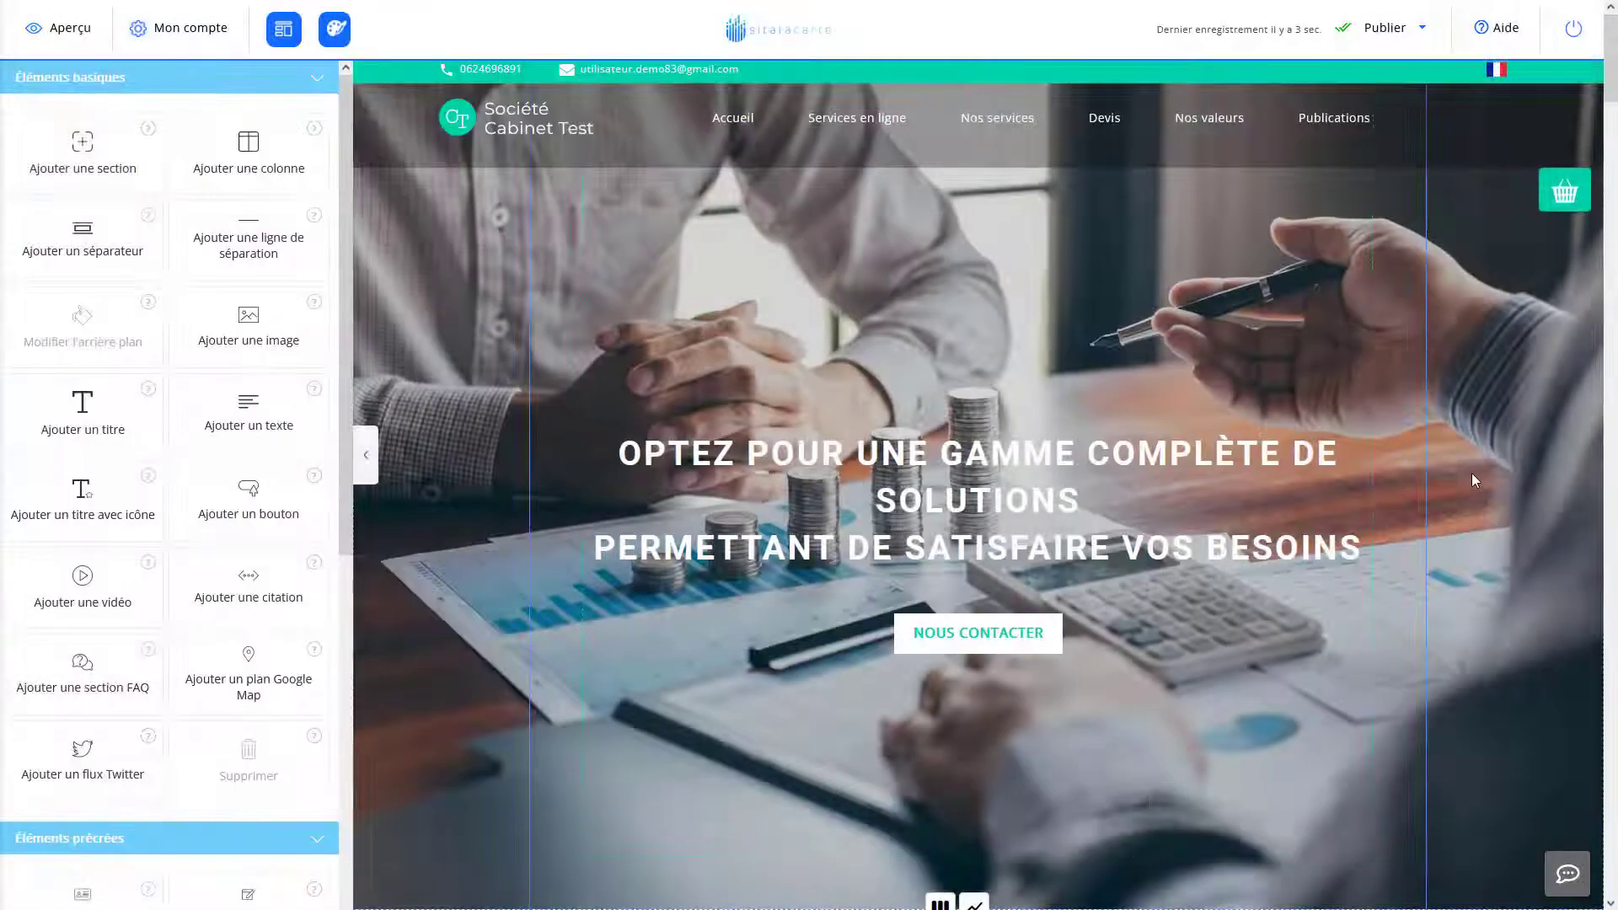